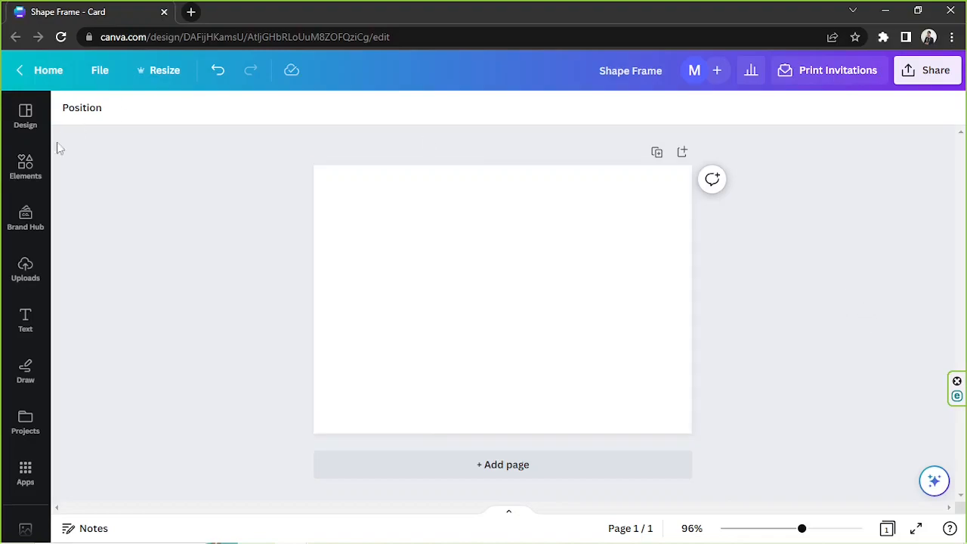
Search the elements library for "frame" and show all results in the Frames category.
click(23, 170)
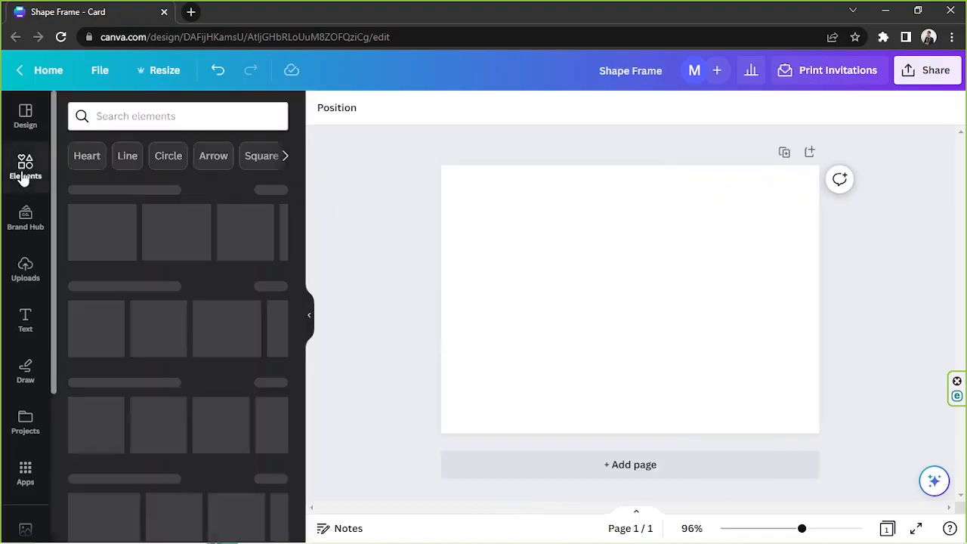
click(126, 118)
text(frame)
key(Return)
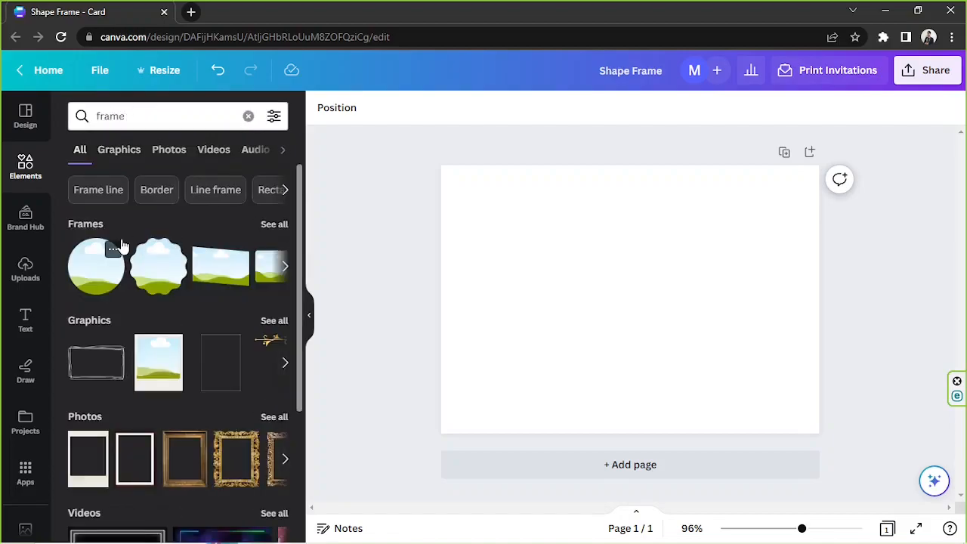
click(271, 227)
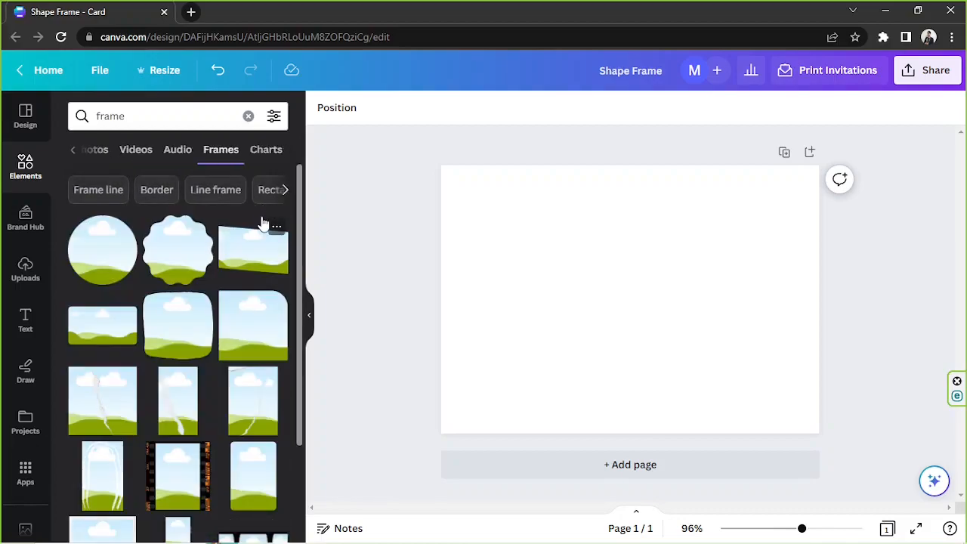
Add the diagonal brush-stroke frame to the page, enlarge it and position it near the page centre.
scroll(262, 224, down, 5)
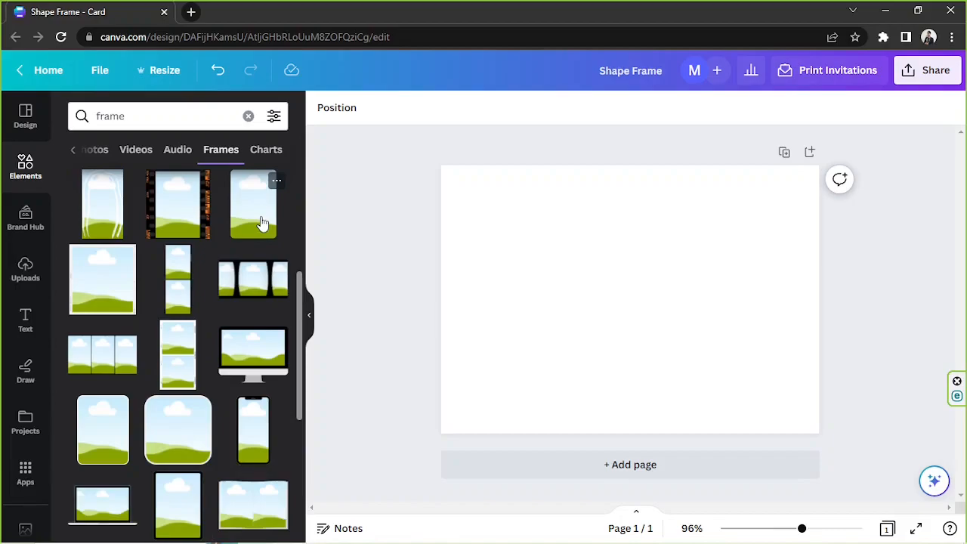
scroll(262, 224, down, 2)
scroll(262, 223, down, 3)
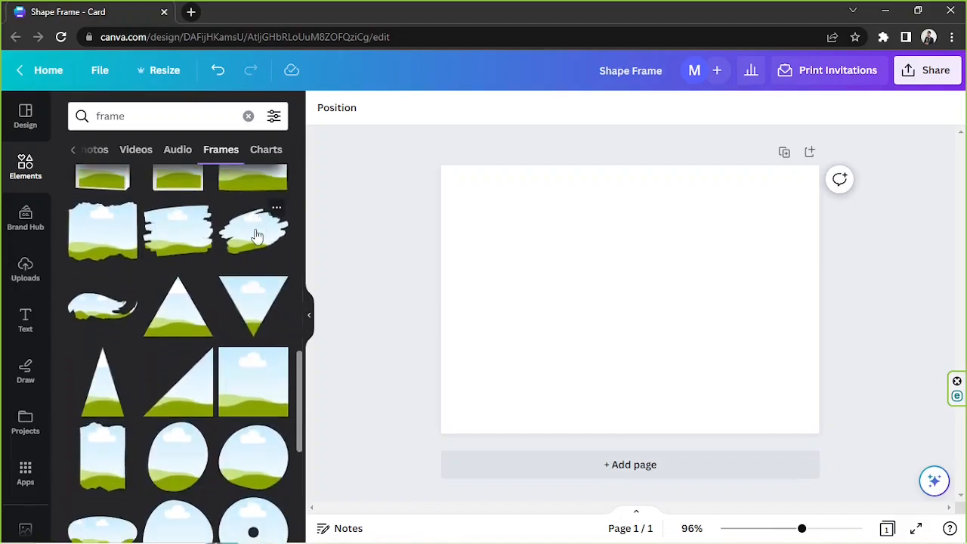
click(257, 235)
drag(725, 360, 803, 411)
drag(755, 368, 707, 334)
click(875, 190)
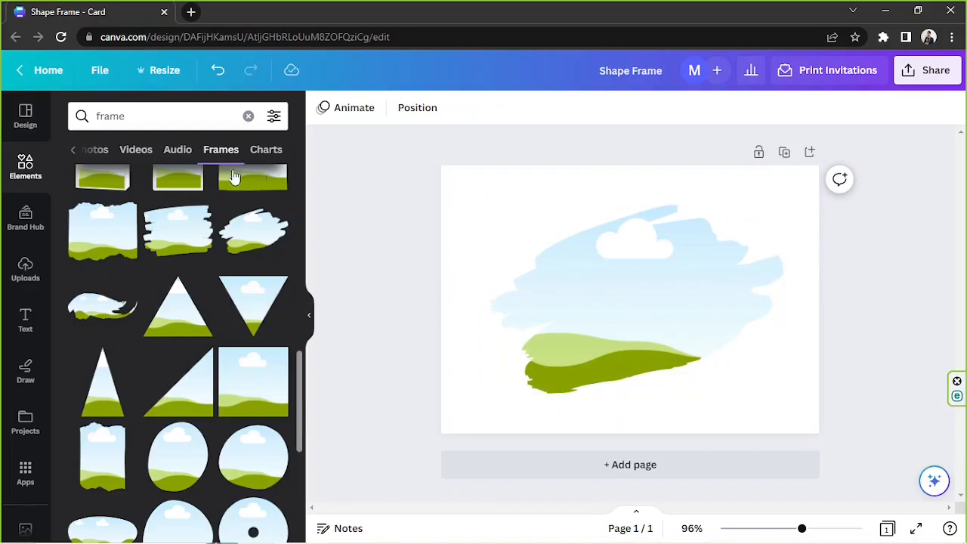
Fill the brush-stroke frame with the uploaded photo of the kitten lying in a flowerpot.
click(18, 280)
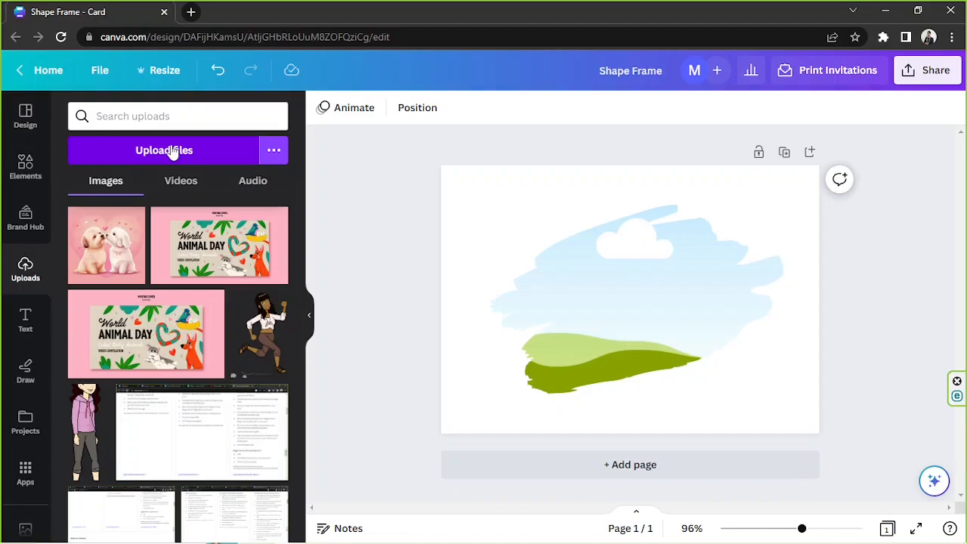
scroll(173, 244, down, 5)
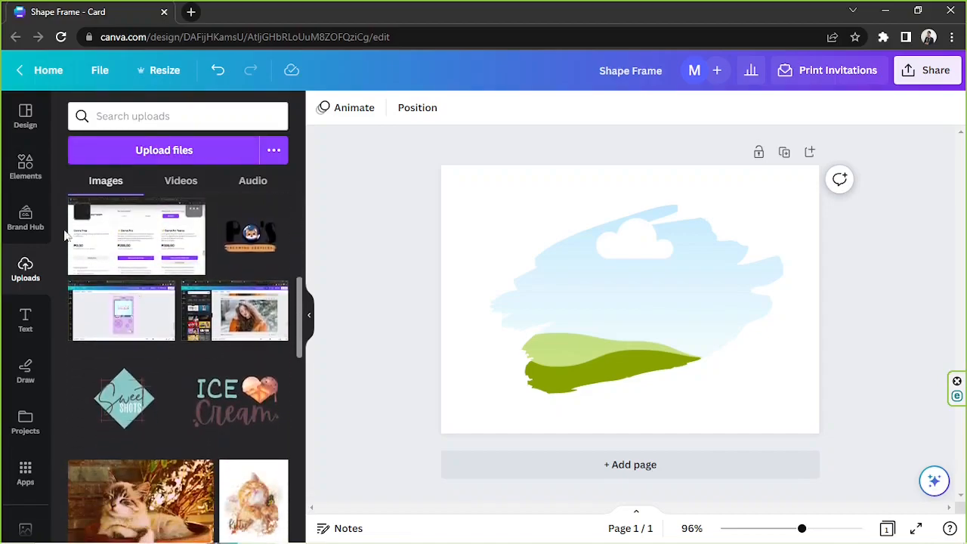
scroll(154, 362, down, 2)
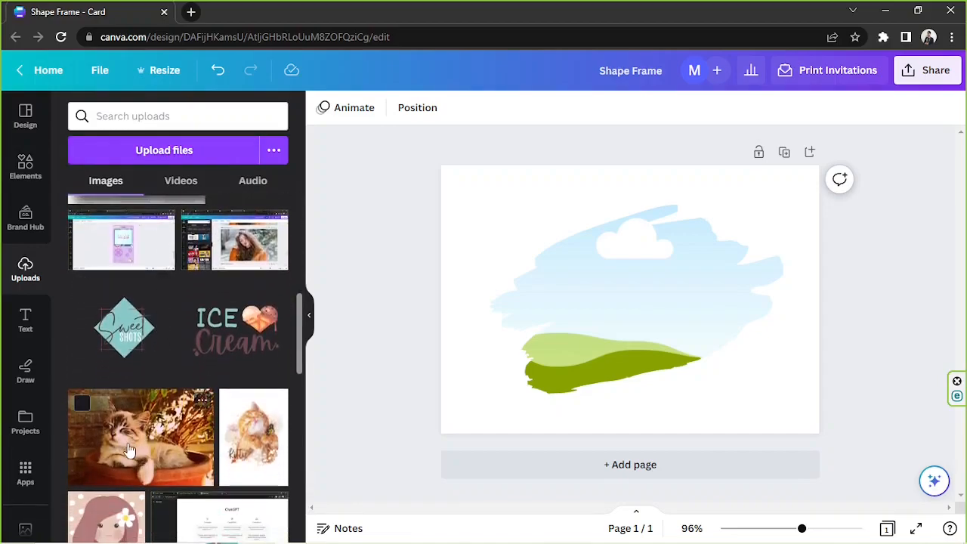
mouse_move(110, 438)
mouse_down()
mouse_move(181, 400)
mouse_move(222, 355)
mouse_move(318, 330)
mouse_move(549, 300)
mouse_move(444, 316)
mouse_up()
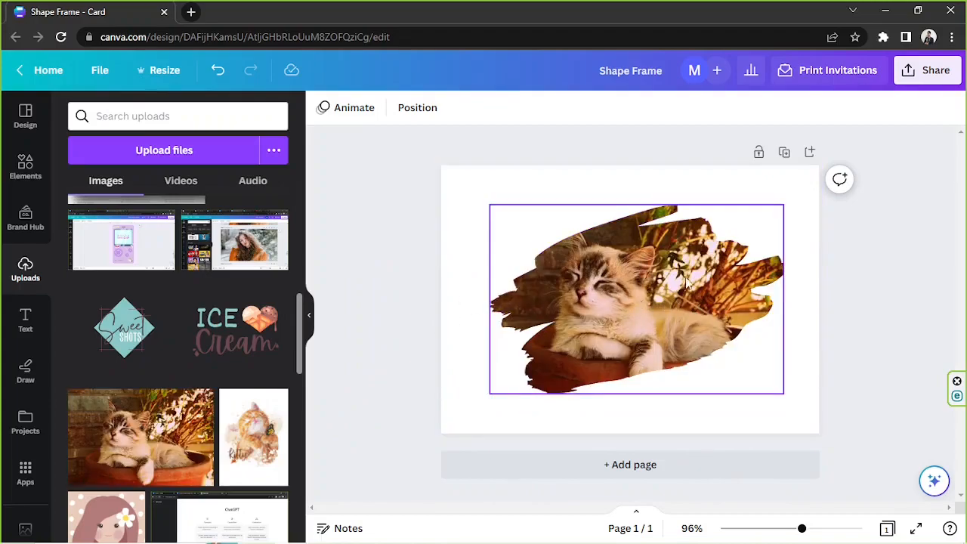
Enlarge and reposition the kitten photo inside the brush-stroke frame so its face is prominent, and apply the crop.
double_click(659, 268)
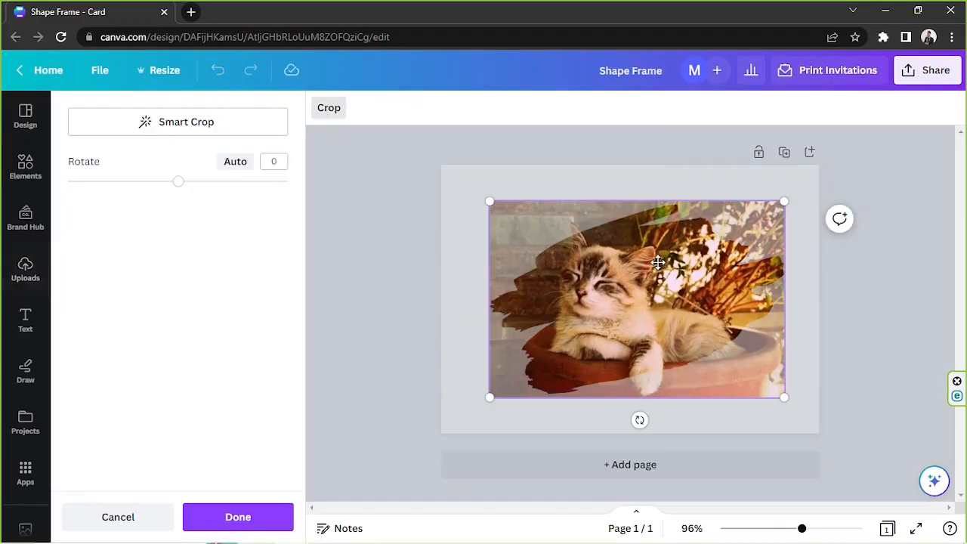
drag(646, 269, 680, 278)
drag(784, 401, 859, 451)
drag(650, 309, 633, 287)
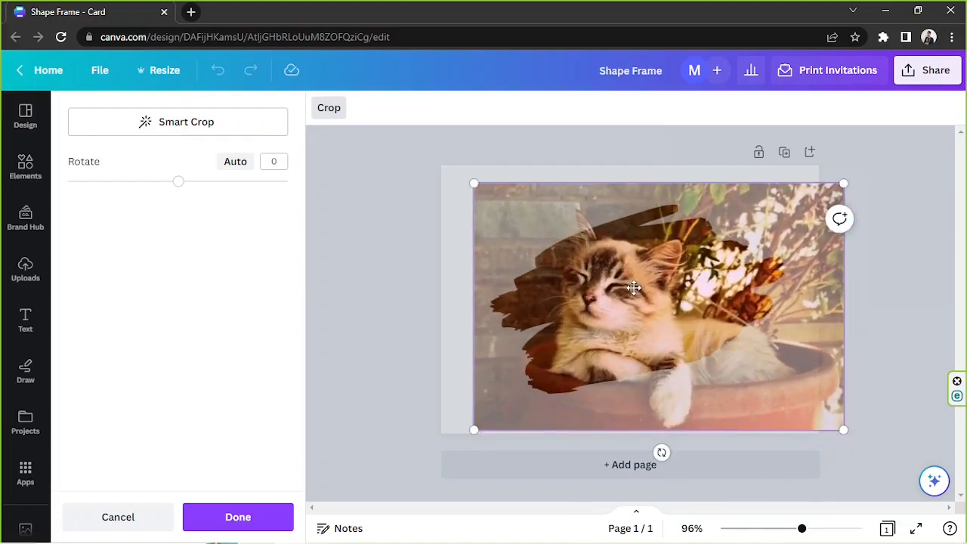
click(244, 519)
click(867, 293)
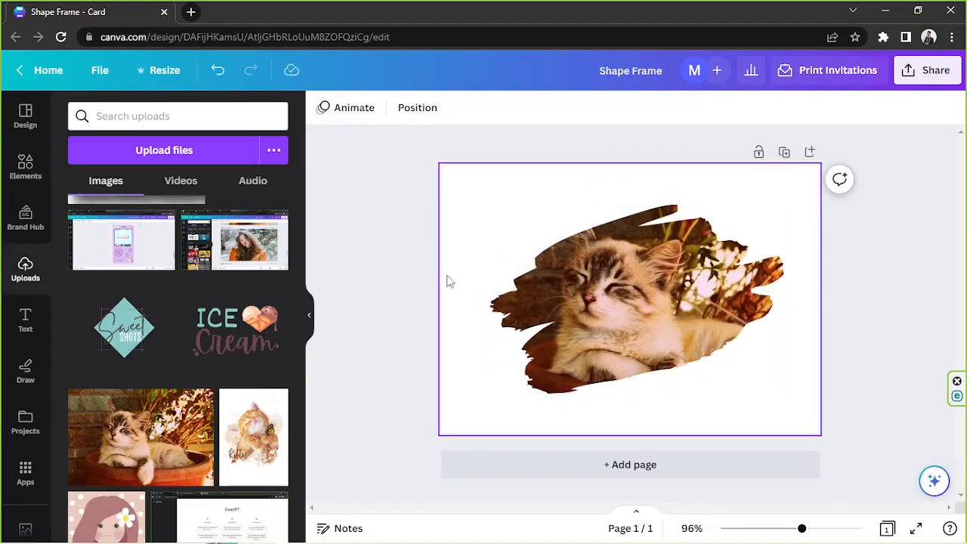
Delete the kitten photo together with its brush-stroke frame from the page.
click(593, 267)
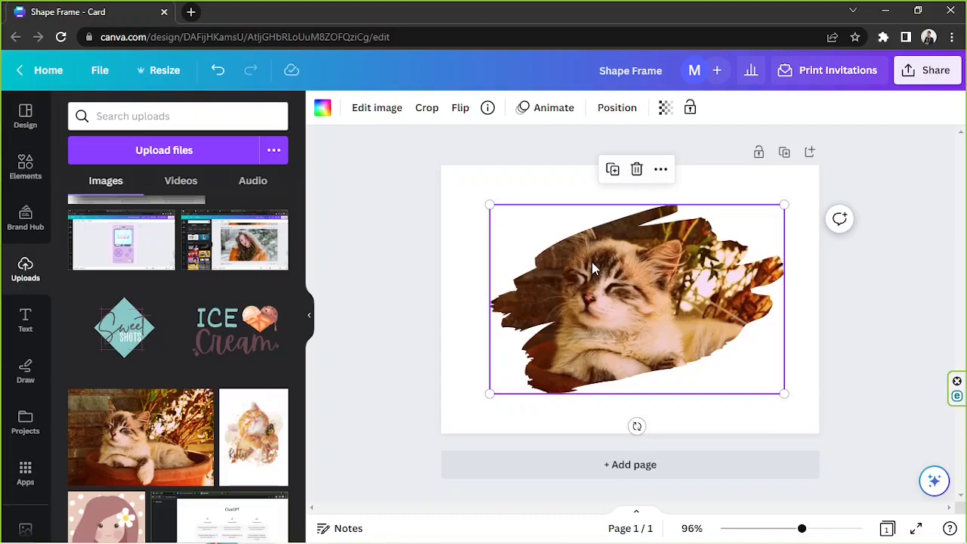
key(Delete)
key(Delete)
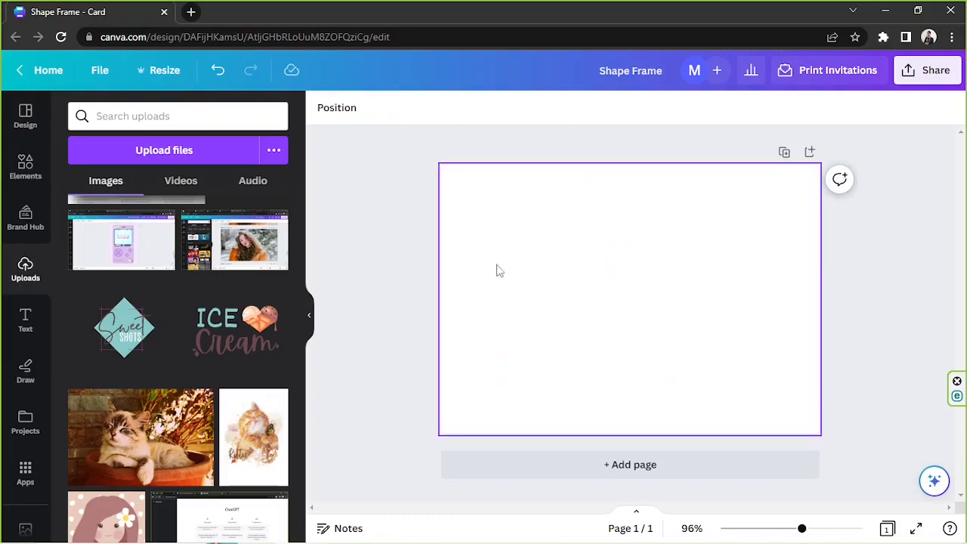
Look through the remaining frame shapes in the "frame" search results.
click(27, 171)
scroll(246, 259, down, 5)
scroll(246, 259, down, 5)
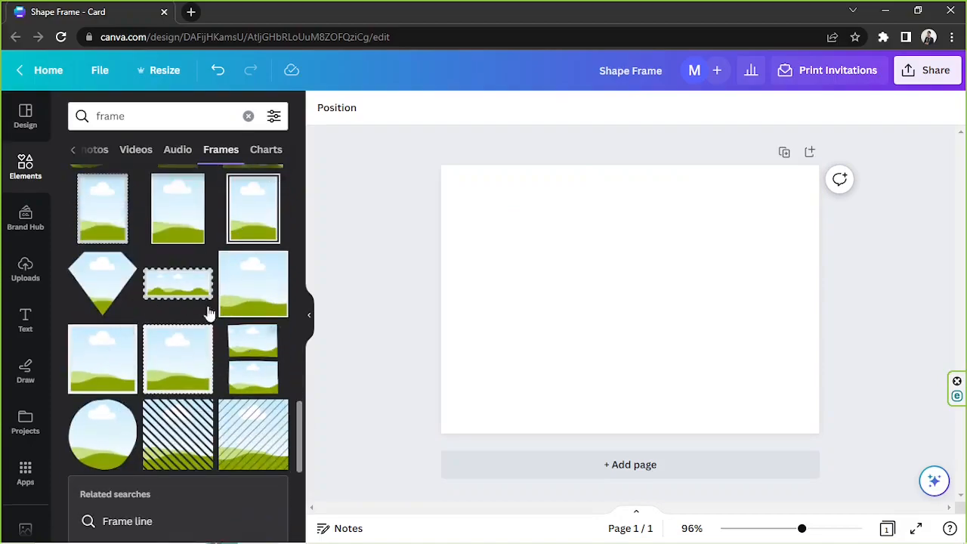
scroll(198, 289, down, 1)
scroll(198, 283, down, 3)
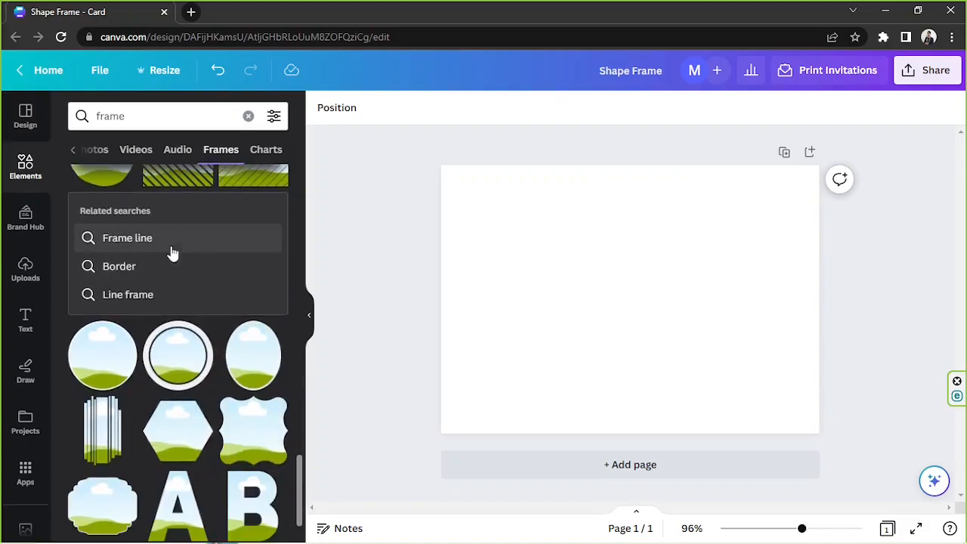
Start a new elements search for "shapes".
click(22, 173)
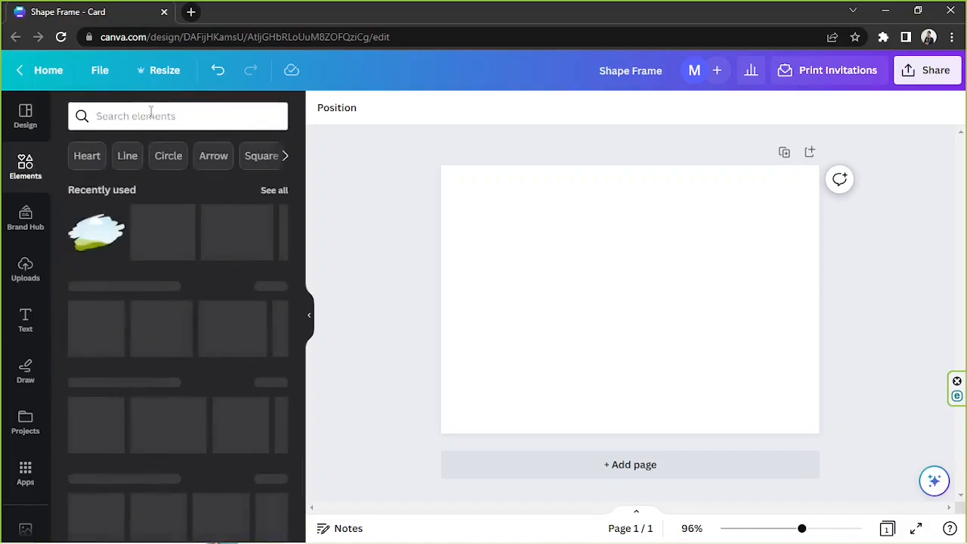
click(150, 113)
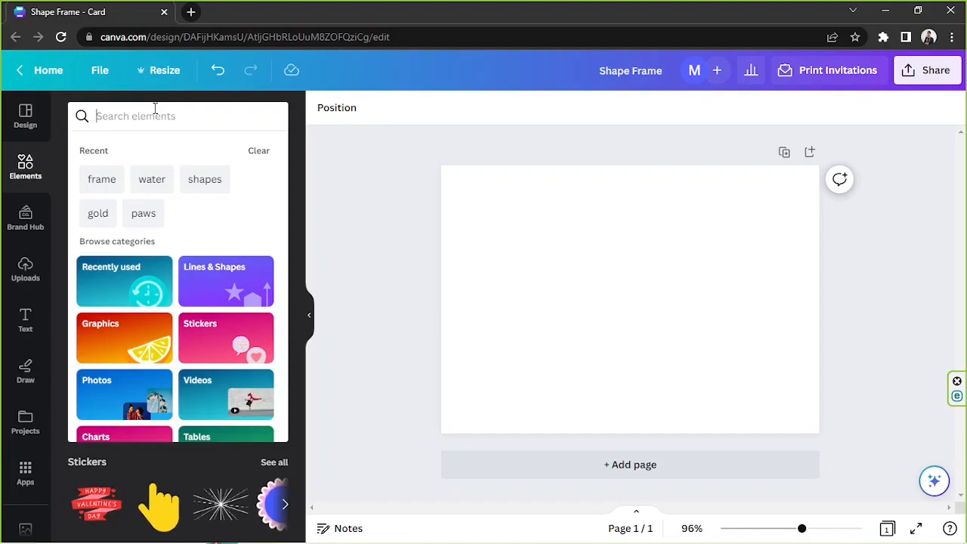
text(shapes)
key(Return)
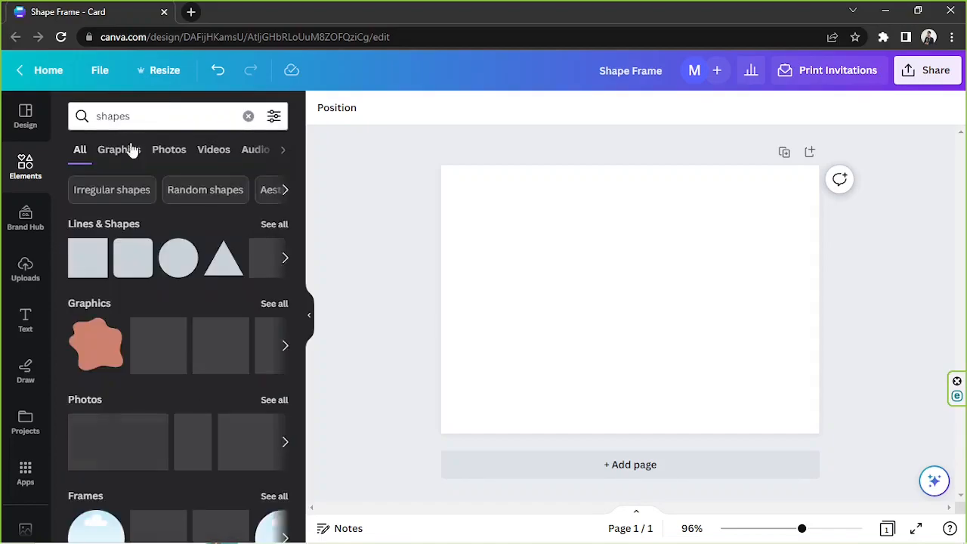
Look through the full Lines & Shapes collection and return to the "shapes" search results.
click(274, 224)
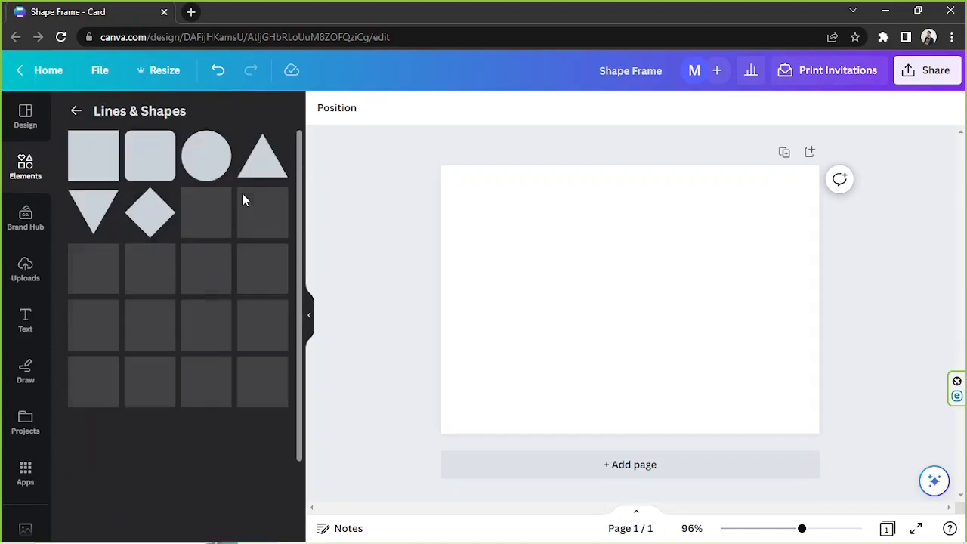
scroll(243, 200, down, 3)
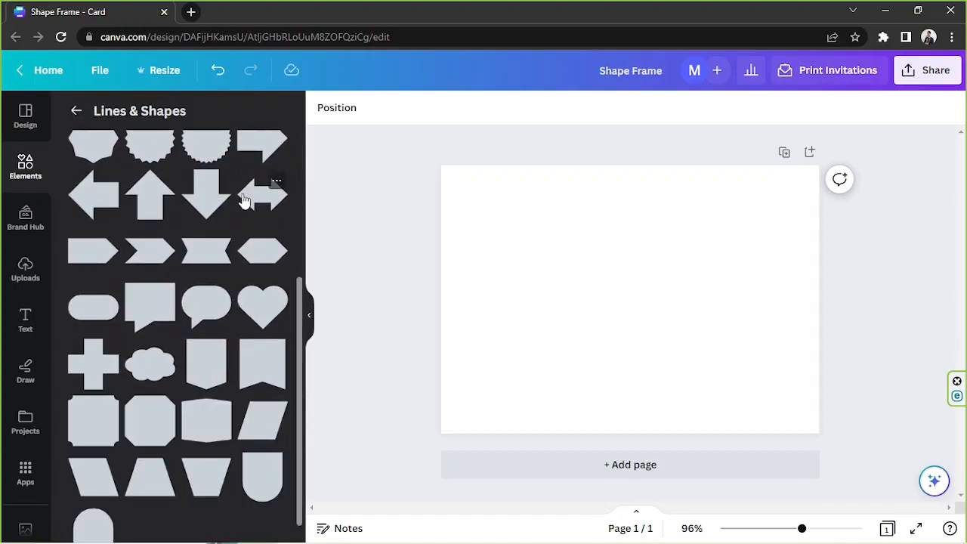
scroll(243, 198, up, 4)
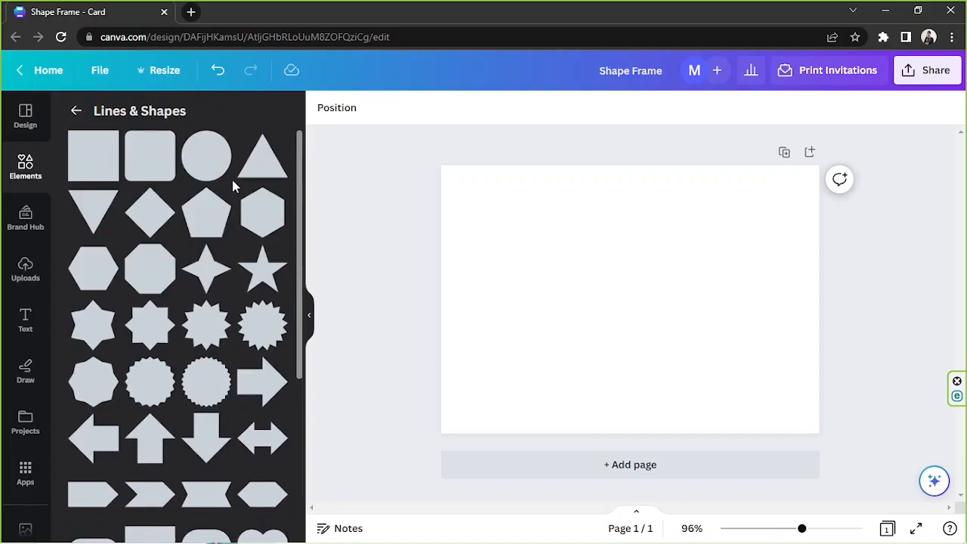
scroll(233, 184, down, 3)
scroll(234, 184, up, 4)
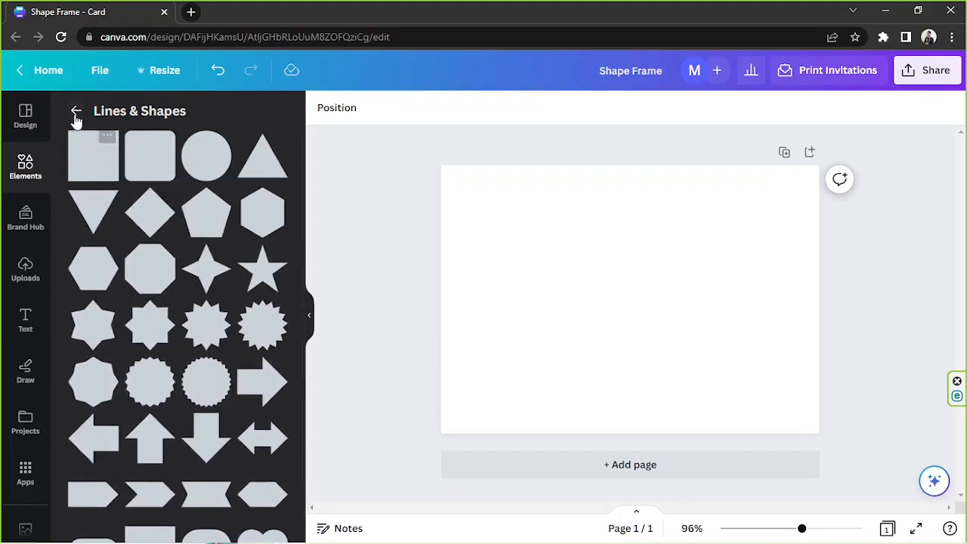
click(76, 114)
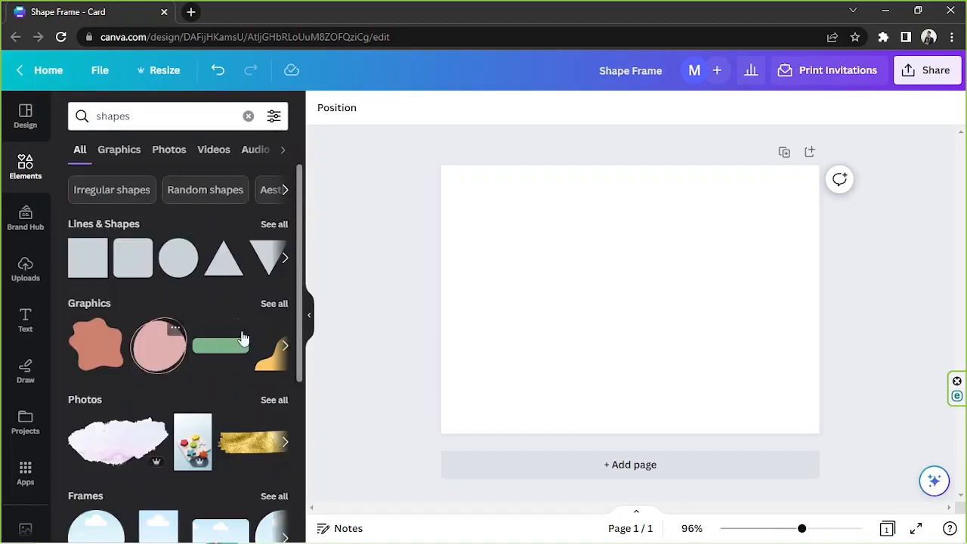
Add the cyan wavy-edged rectangle from the "shapes" graphics results, enlarge it and place it around the page centre.
click(113, 154)
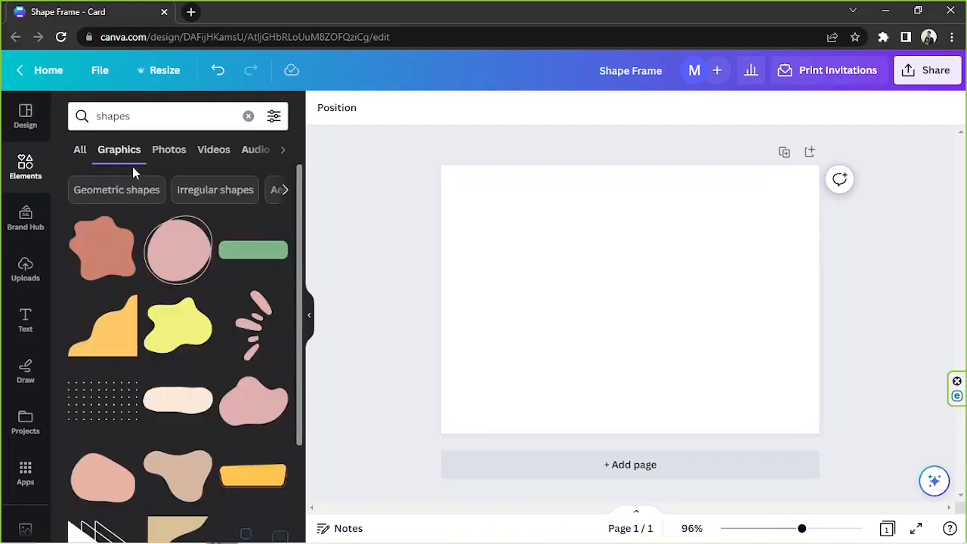
scroll(166, 272, down, 3)
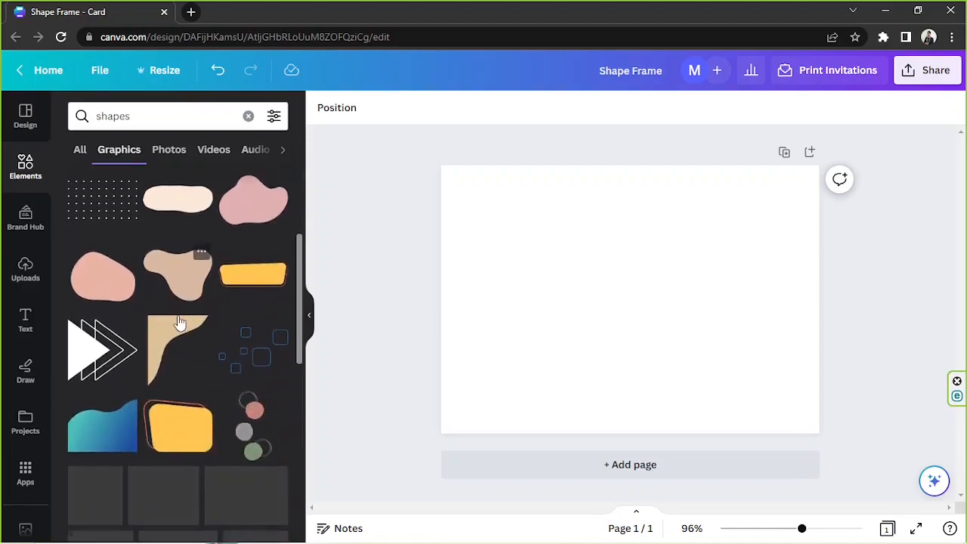
scroll(223, 317, down, 6)
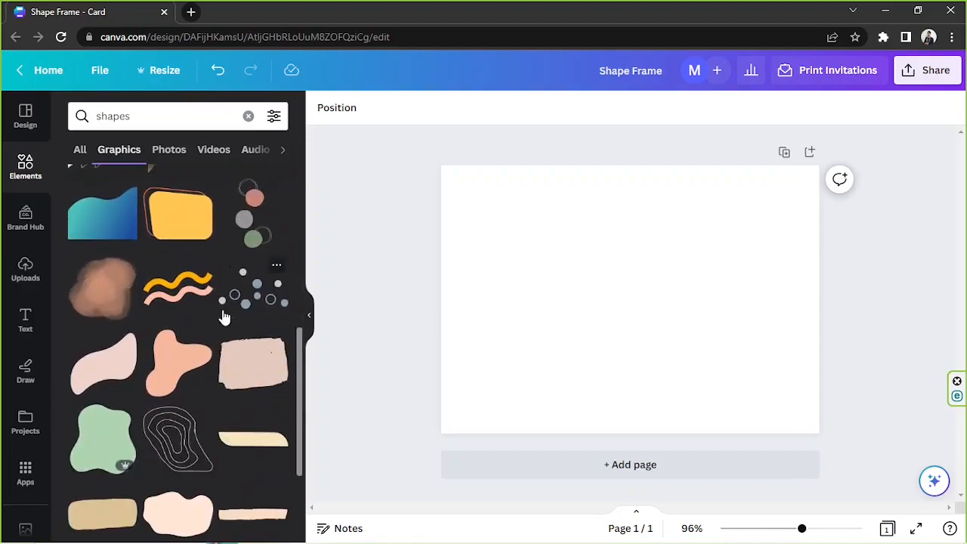
scroll(224, 317, down, 3)
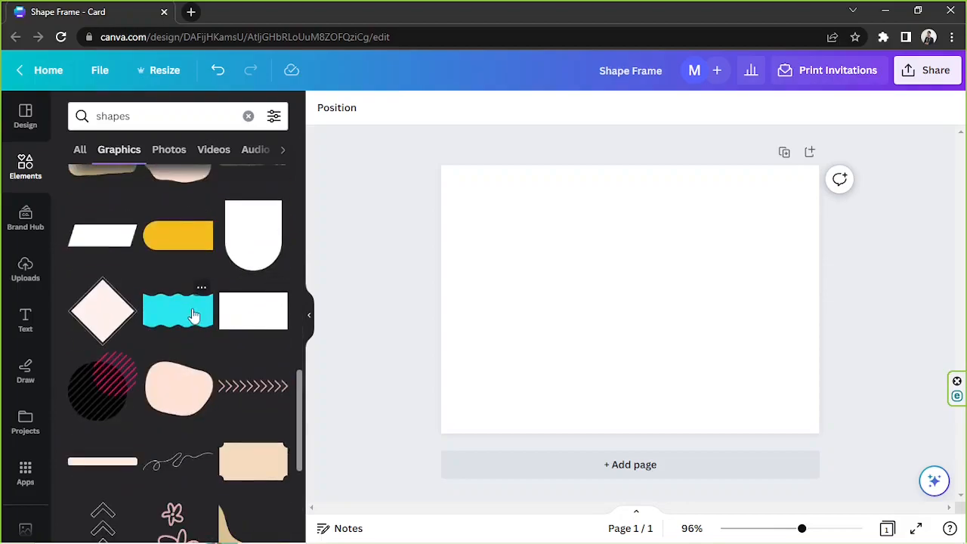
click(200, 318)
drag(750, 354, 809, 385)
drag(723, 337, 687, 315)
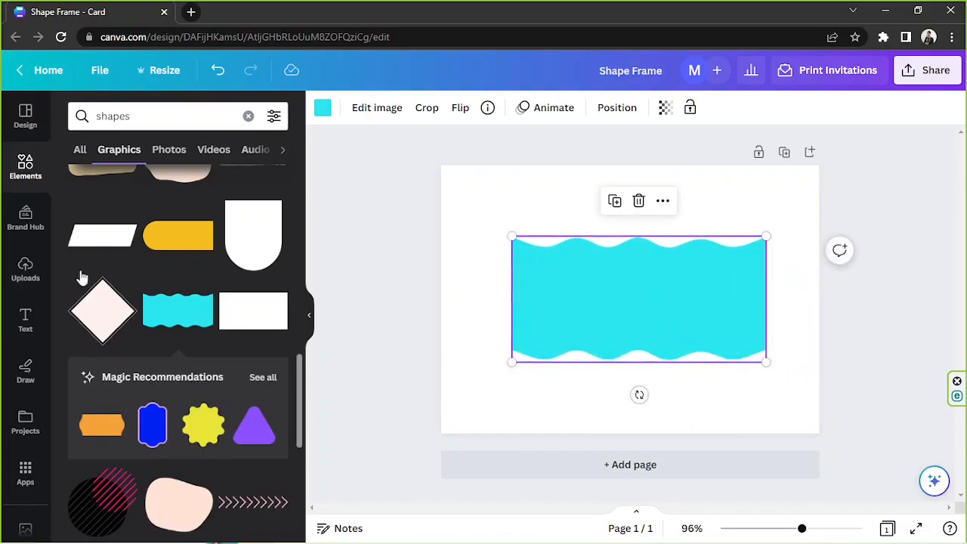
Look through the graphics results for "flower" and hide the elements list.
scroll(272, 287, down, 1)
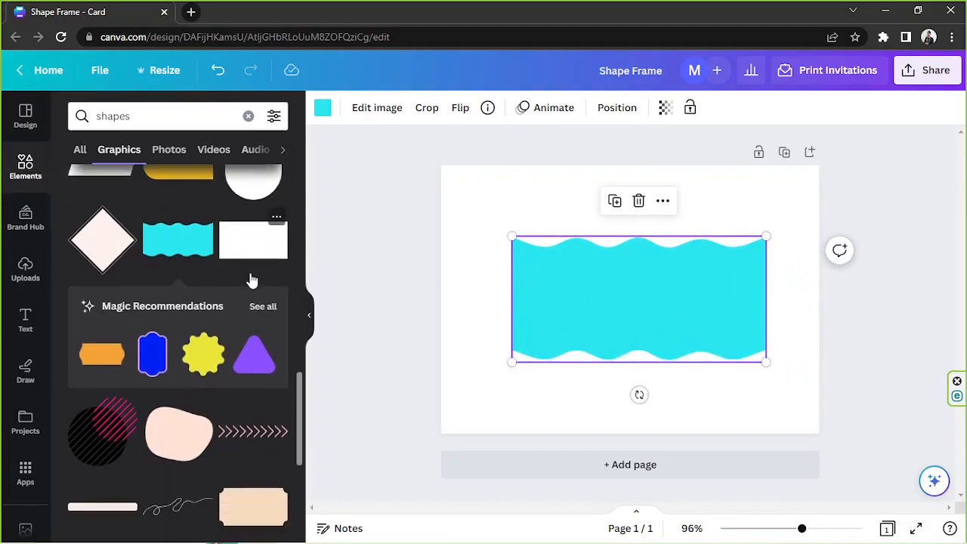
scroll(252, 277, down, 4)
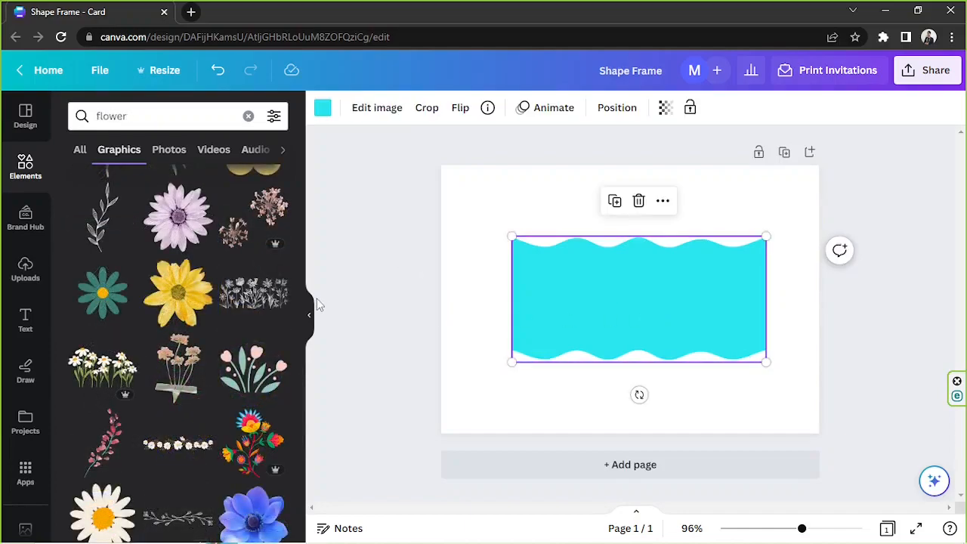
click(310, 308)
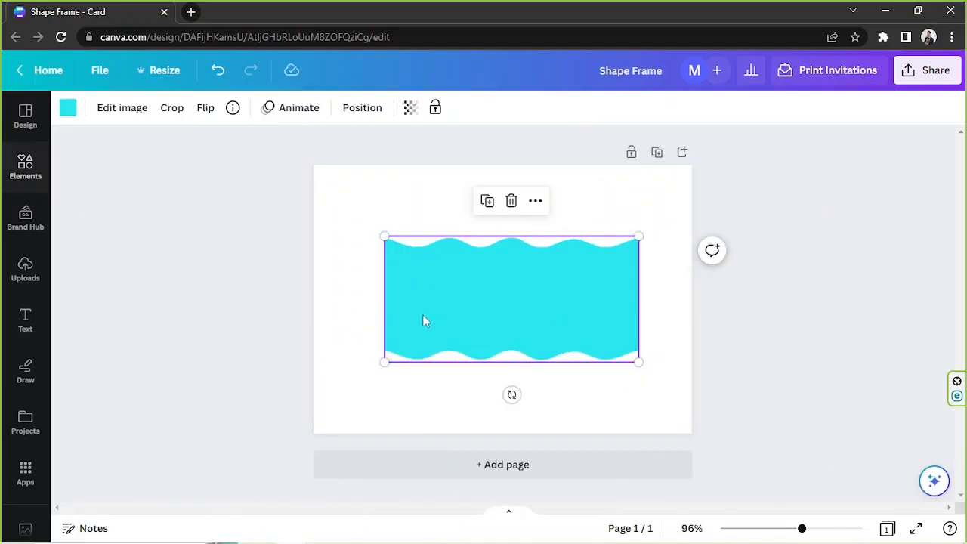
Change the wavy rectangle's colour to solid black and deselect it.
click(68, 108)
click(83, 406)
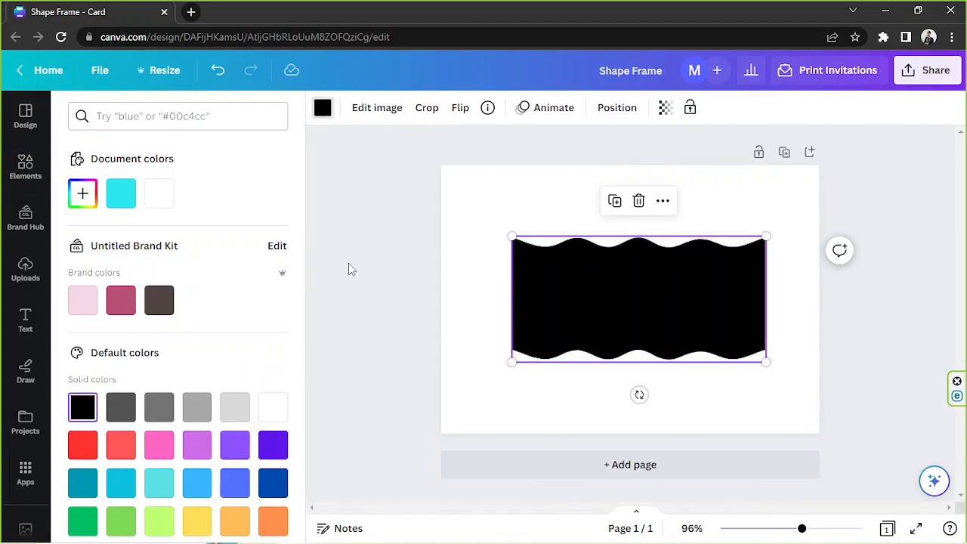
click(349, 263)
click(701, 211)
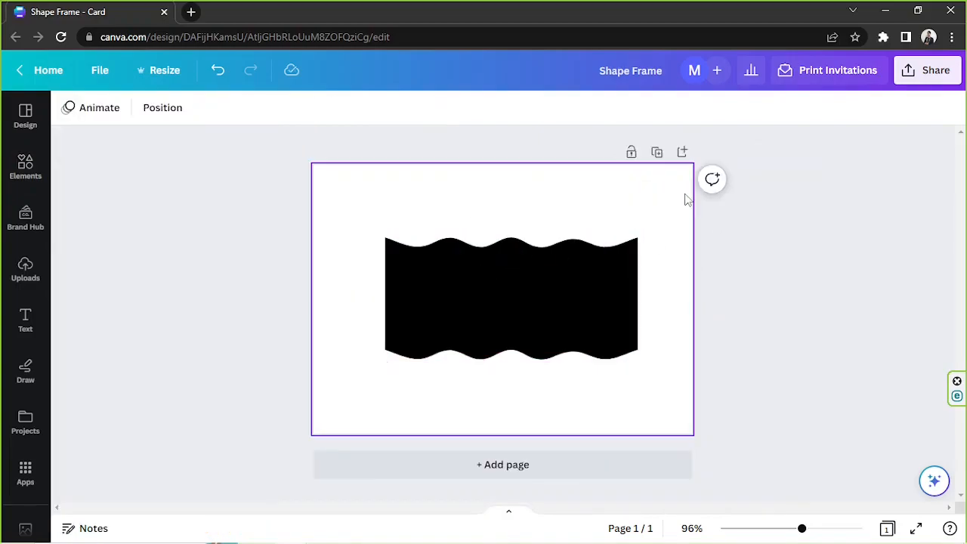
Download the design as an SVG with a transparent background and save it as Wave Frame.
click(929, 88)
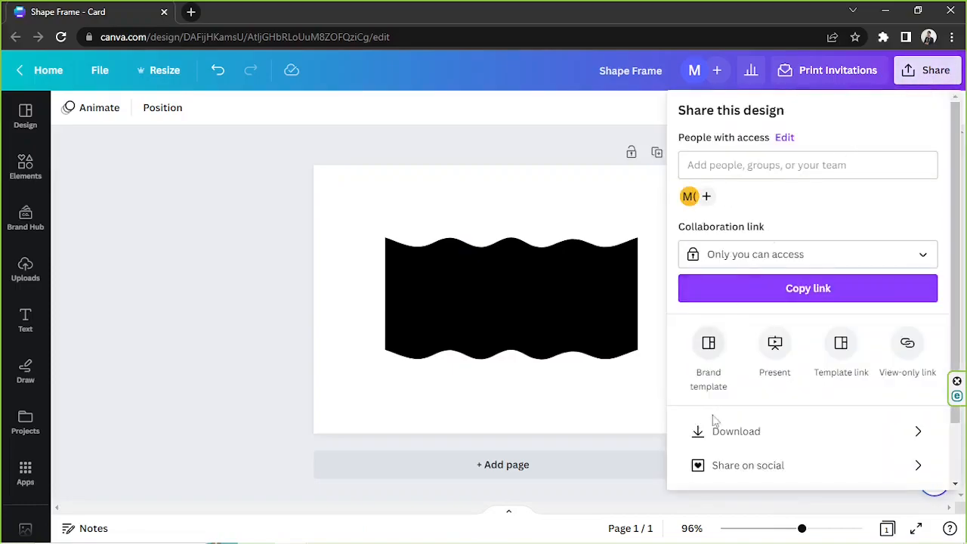
click(731, 438)
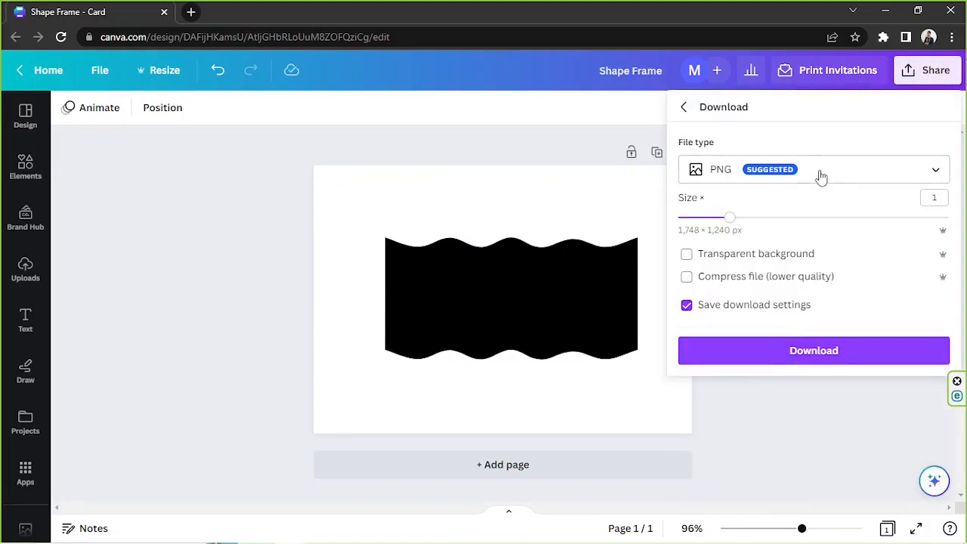
click(765, 173)
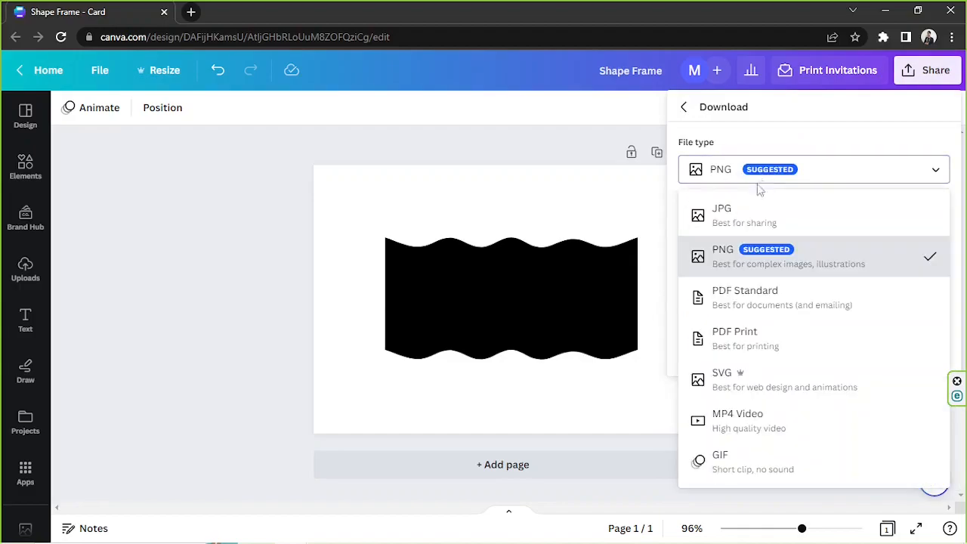
click(774, 379)
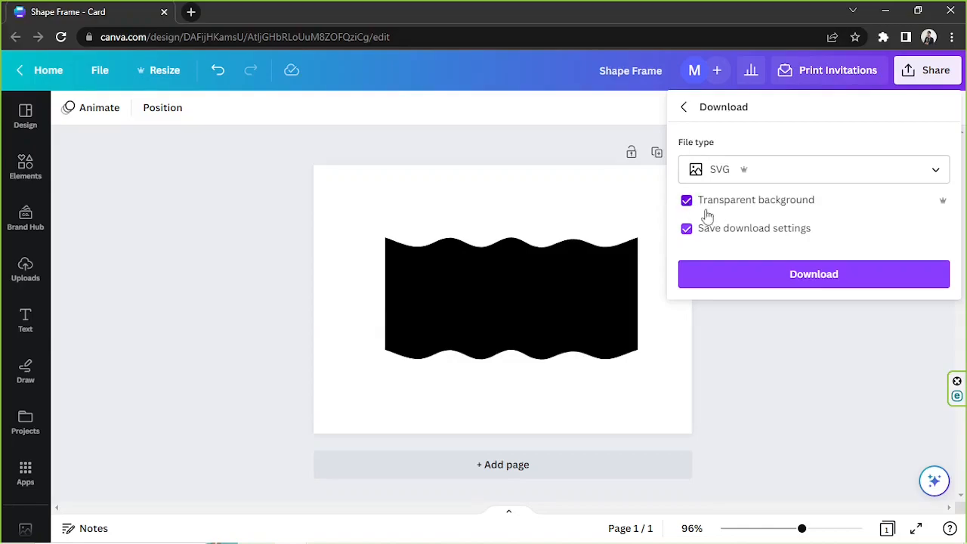
click(800, 282)
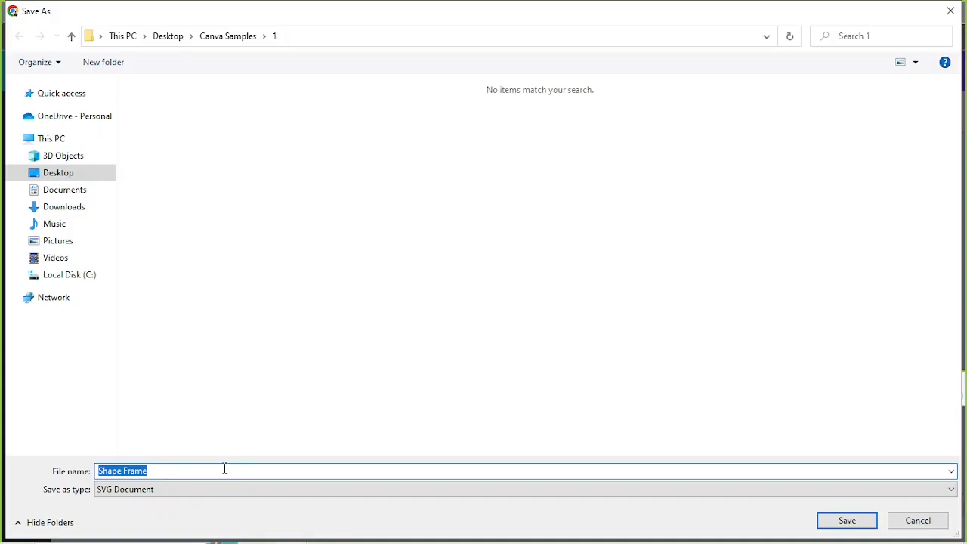
text(Wave Frame)
key(Return)
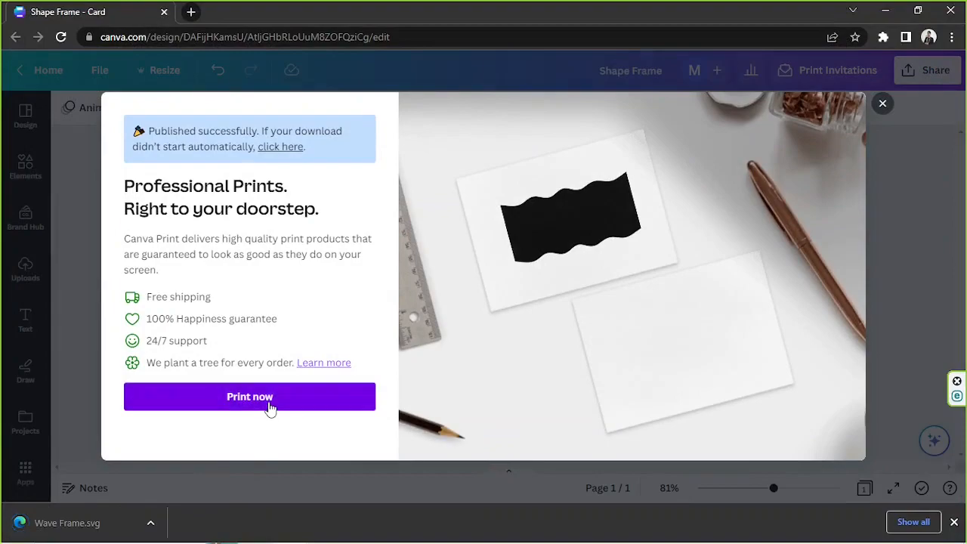
Switch to PowerPoint and create a blank presentation.
click(68, 530)
text(p)
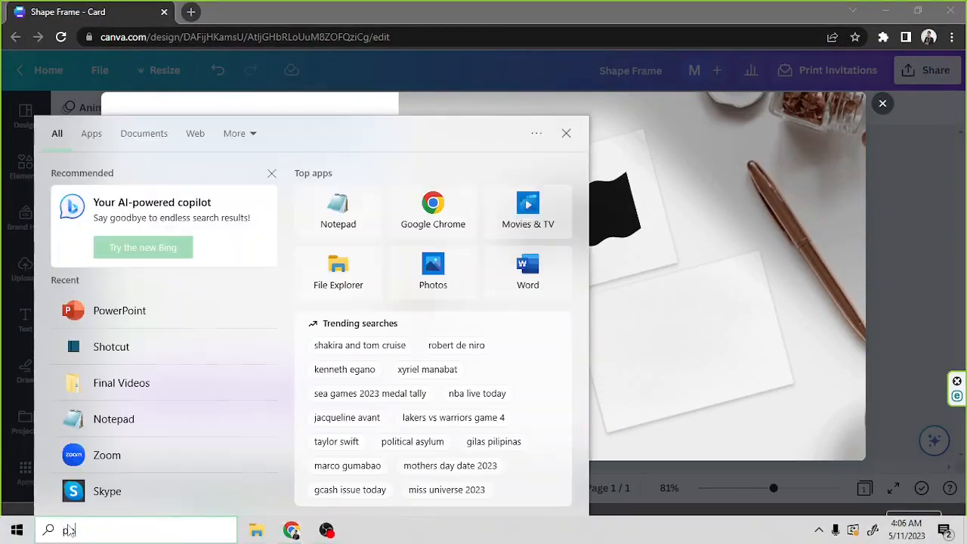
text(owerpoint)
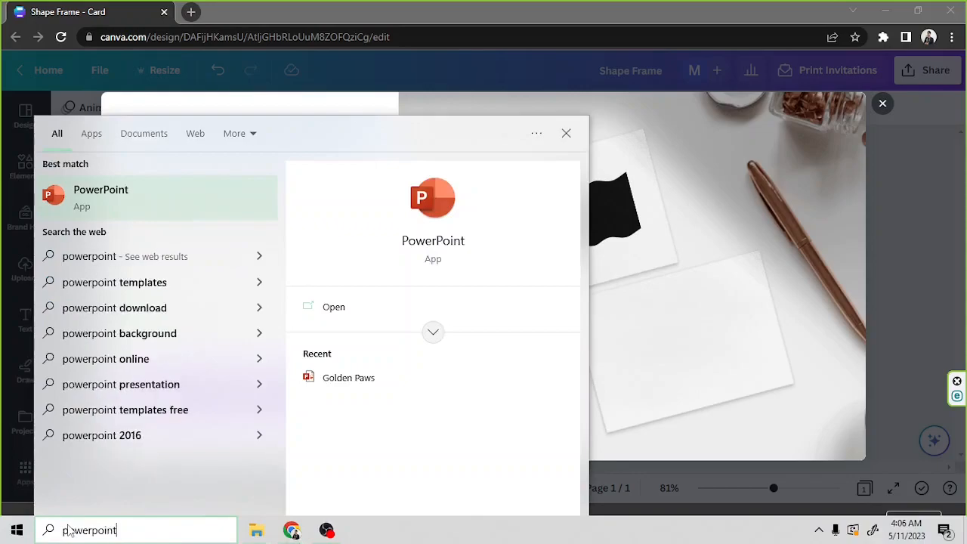
key(Return)
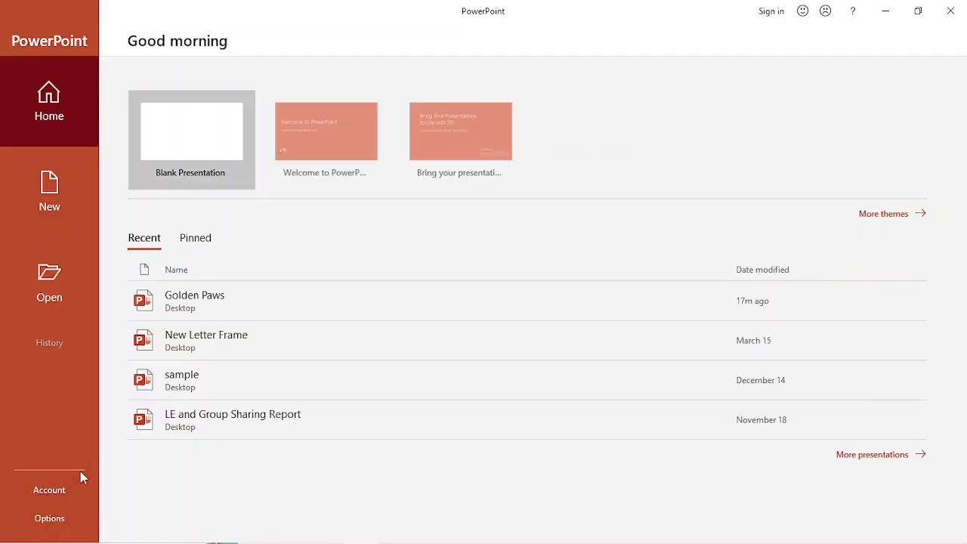
click(210, 142)
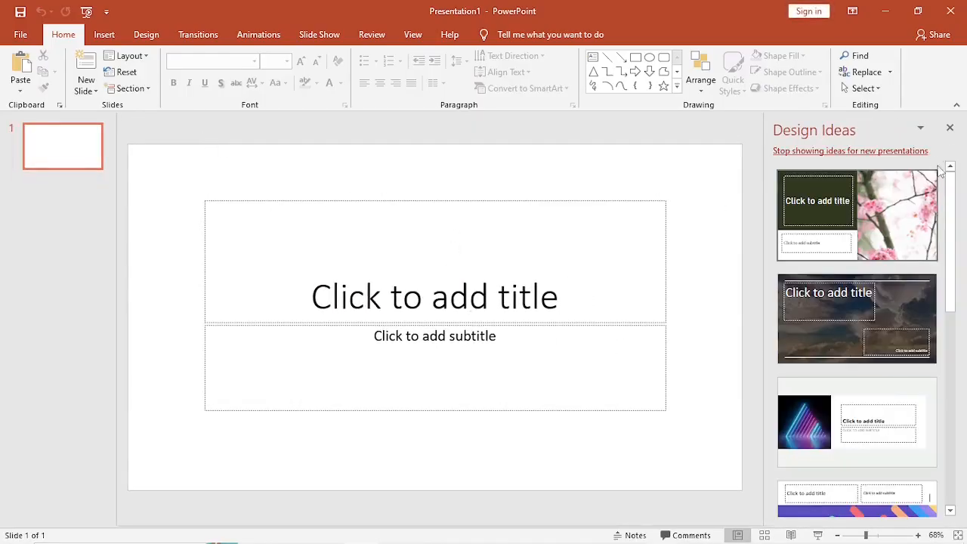
Close the design suggestions and delete the title and subtitle placeholders from the slide.
click(949, 128)
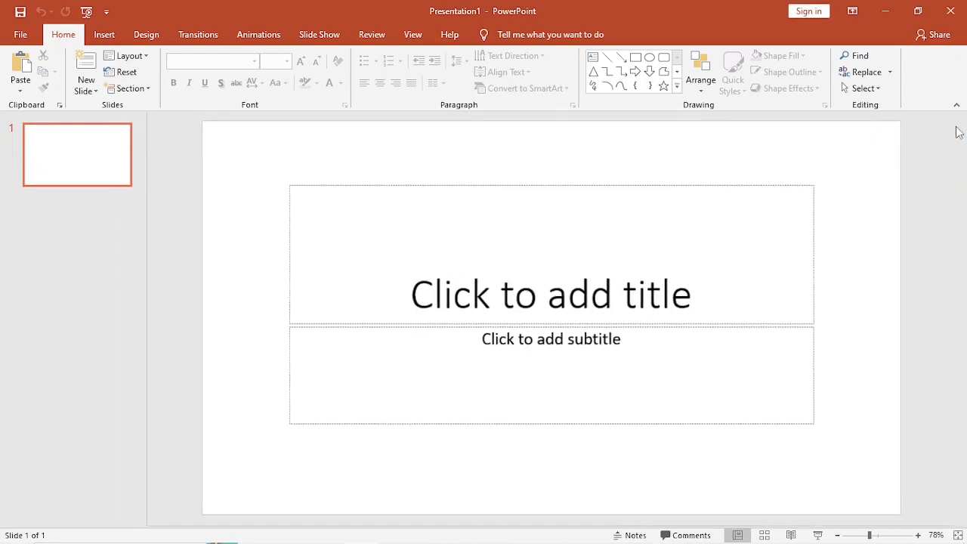
click(601, 185)
key(Delete)
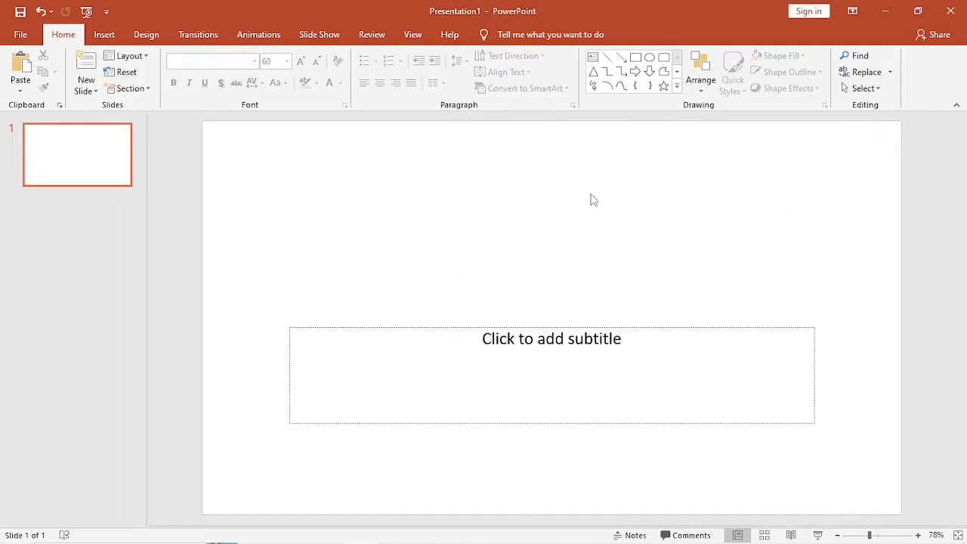
click(540, 325)
key(Delete)
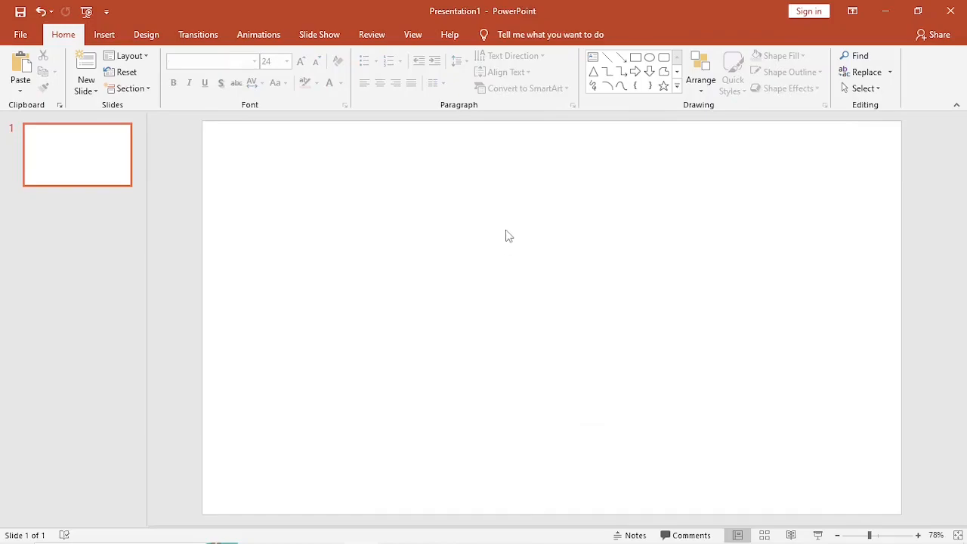
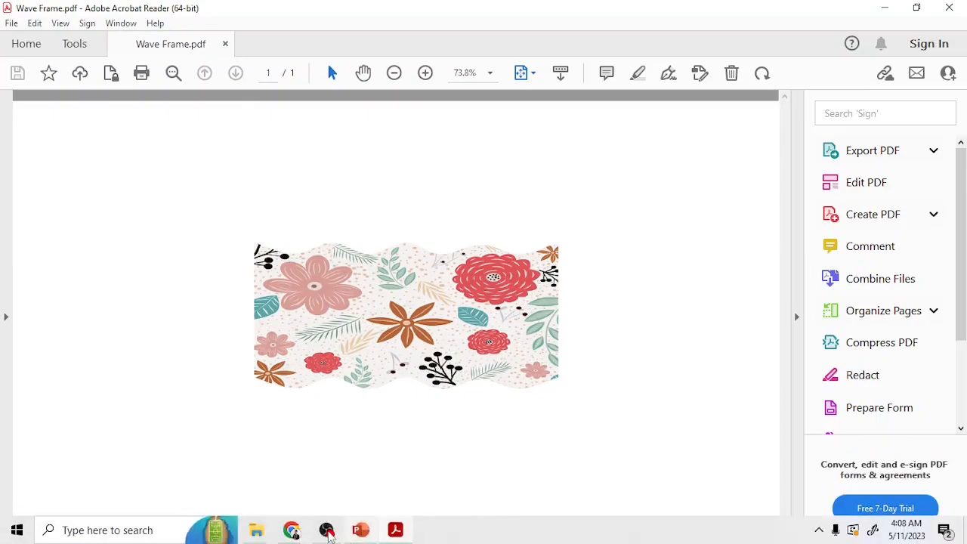
Switch back to Canva in Chrome, dismiss the print offer and go to the list of all projects.
mouse_move(291, 536)
click(371, 491)
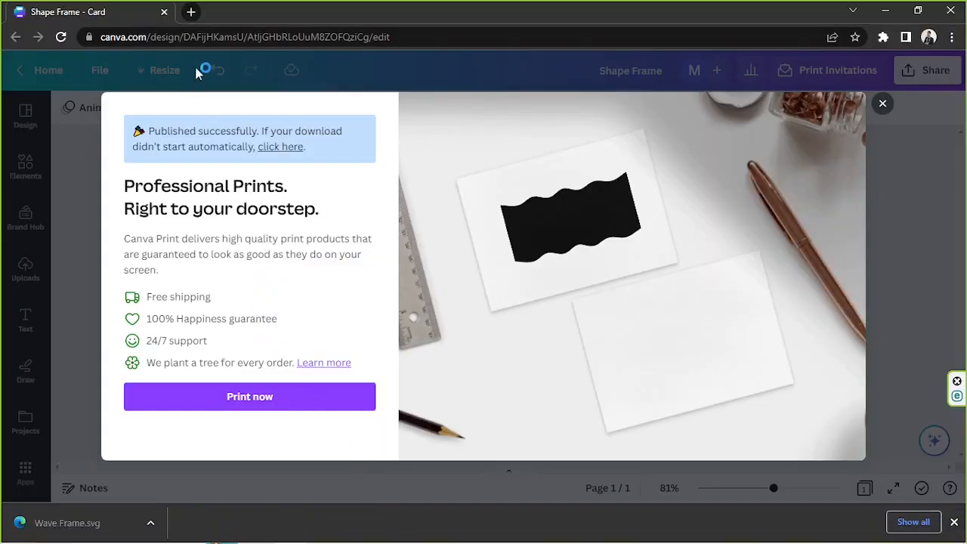
click(883, 104)
click(48, 69)
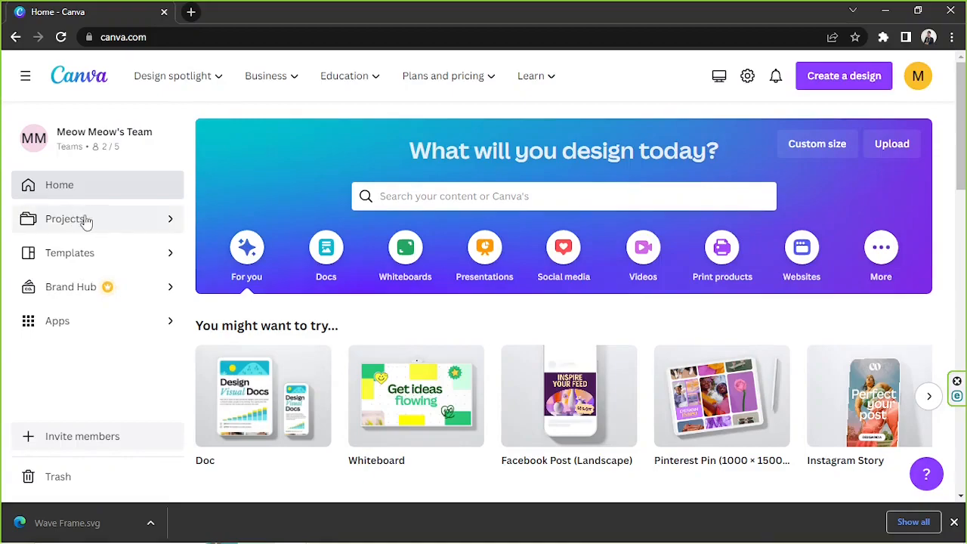
click(86, 220)
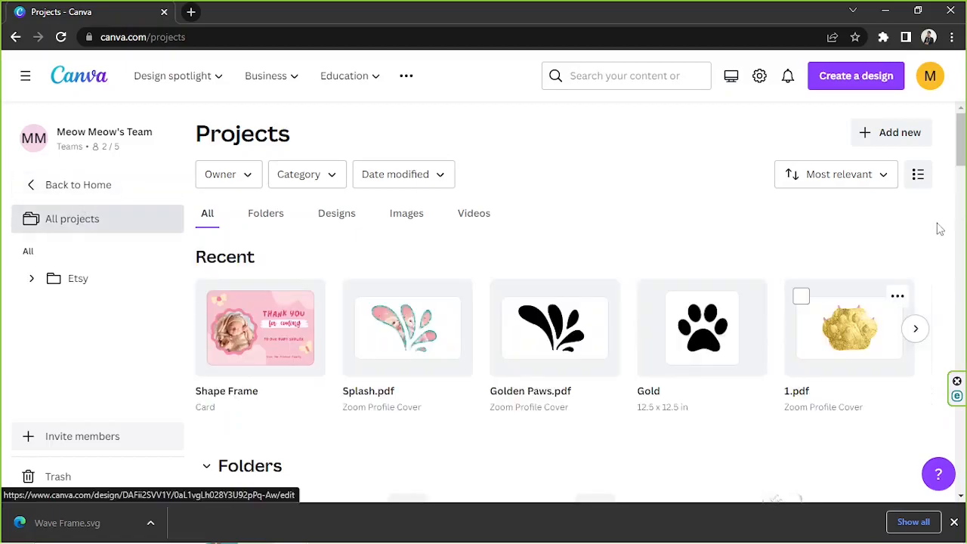
Upload the Wave Frame PDF from the folder Canva Samples > 1 to the projects.
click(886, 141)
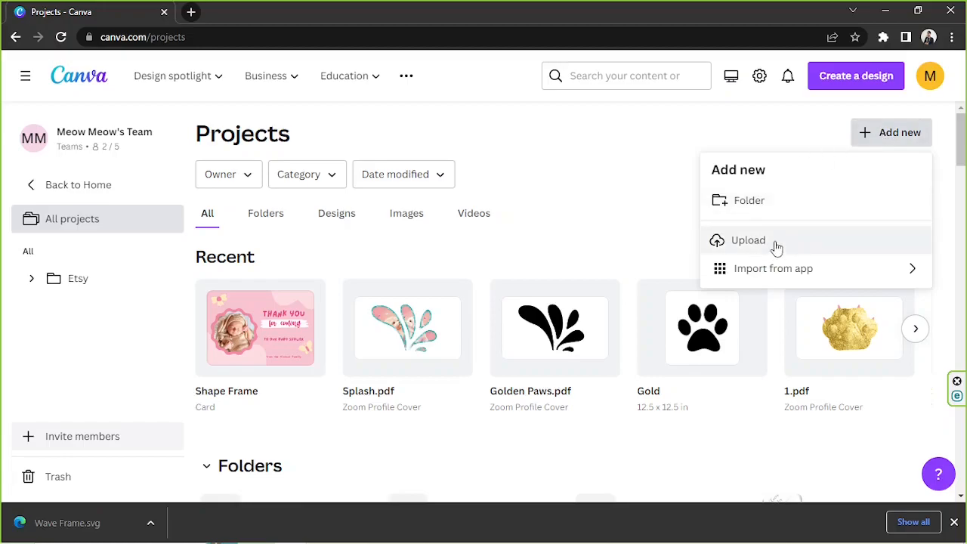
click(931, 252)
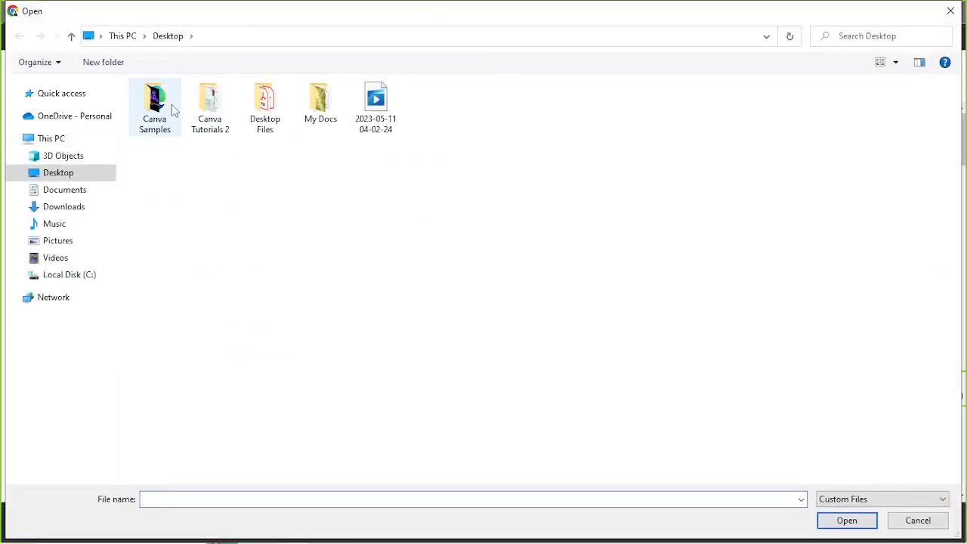
double_click(172, 104)
double_click(170, 108)
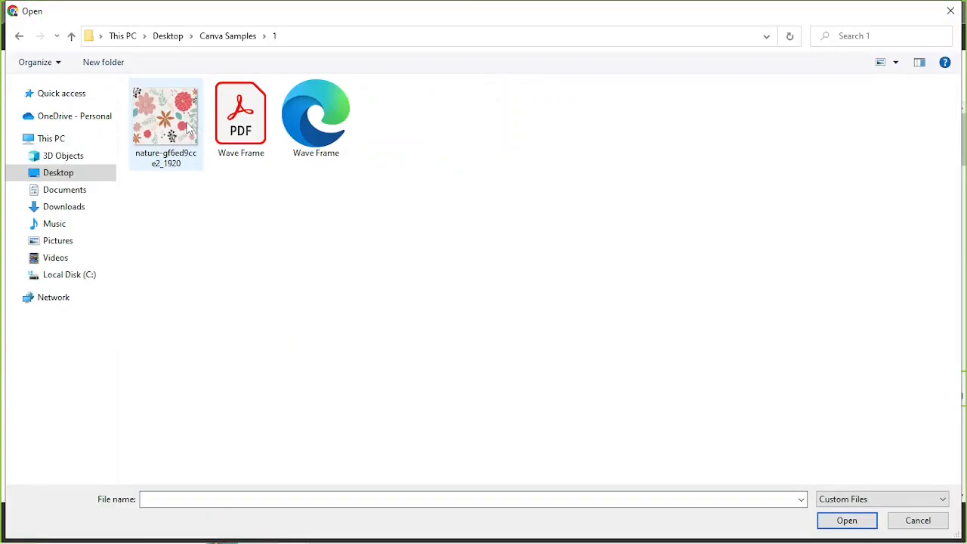
click(243, 147)
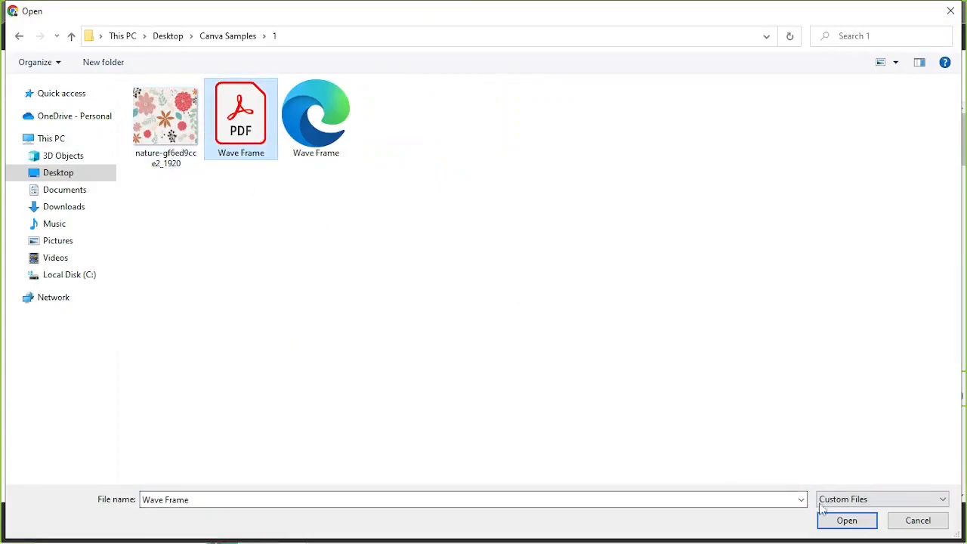
click(842, 521)
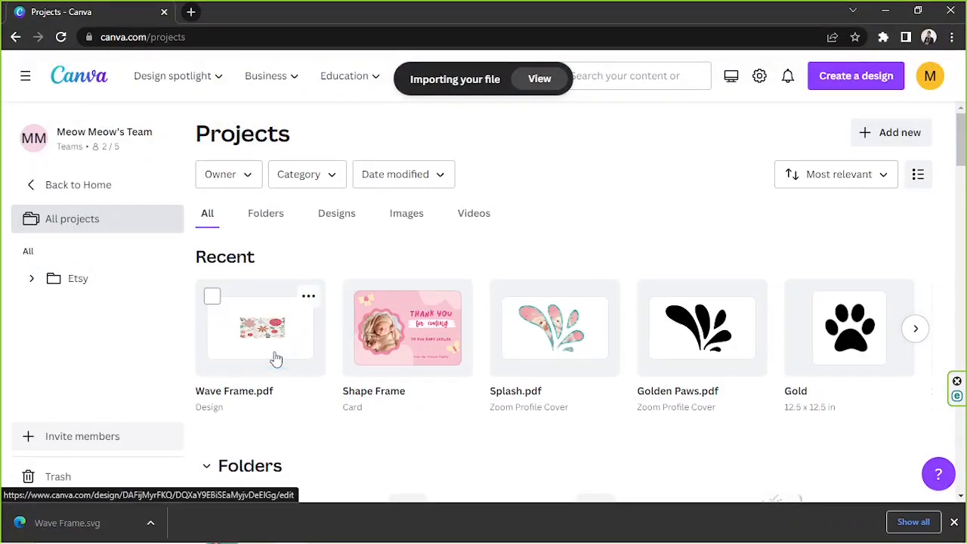
Open the imported Wave Frame.pdf design and dismiss the file import feedback form.
click(954, 522)
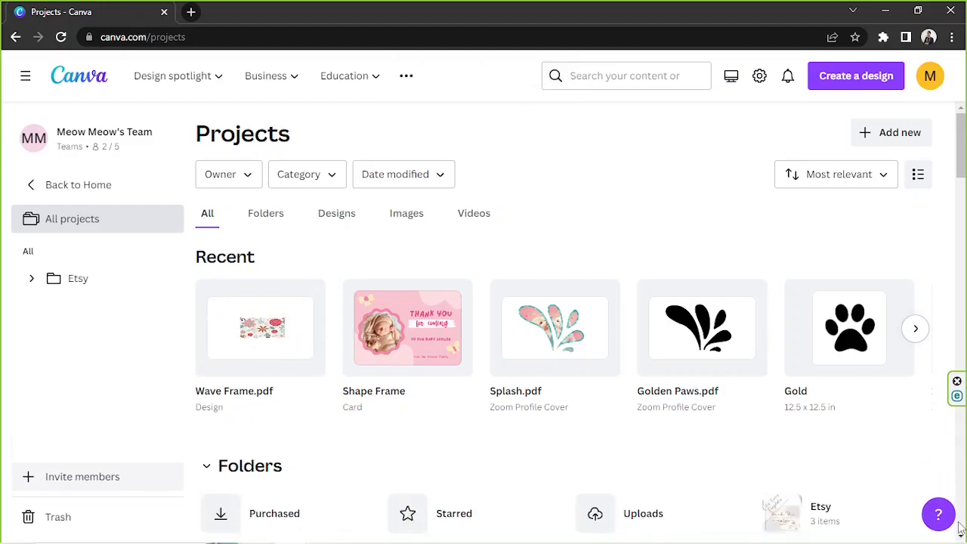
click(276, 341)
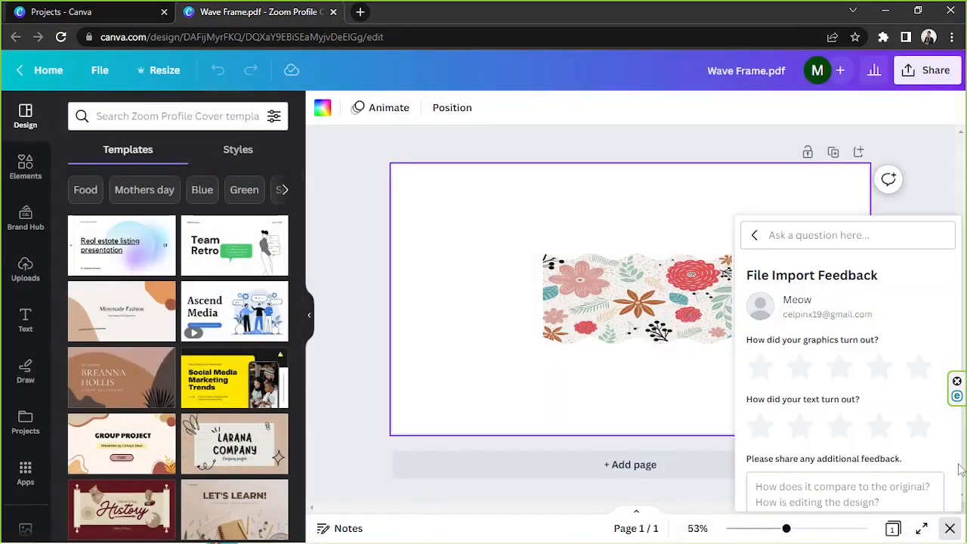
click(949, 528)
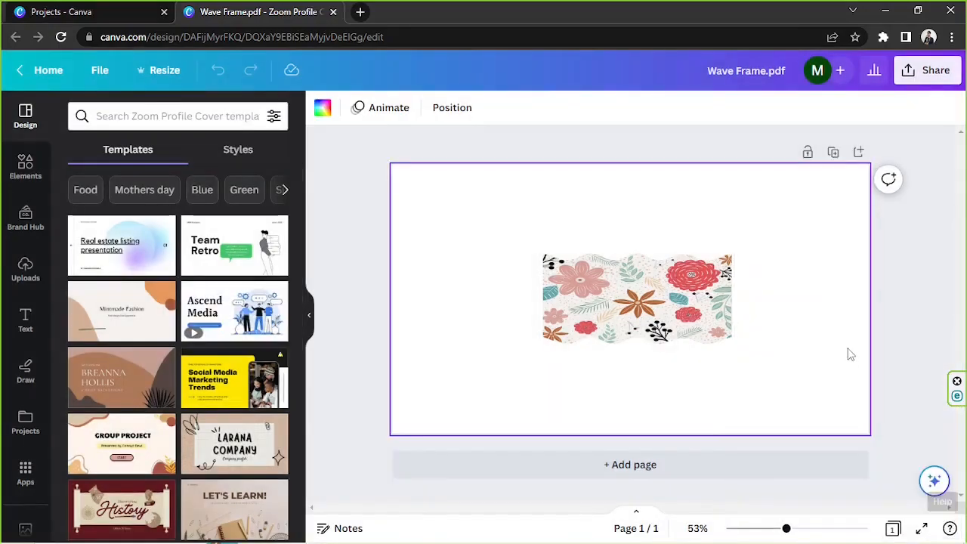
Enlarge the floral wave frame and move it to the centre of the page.
click(562, 260)
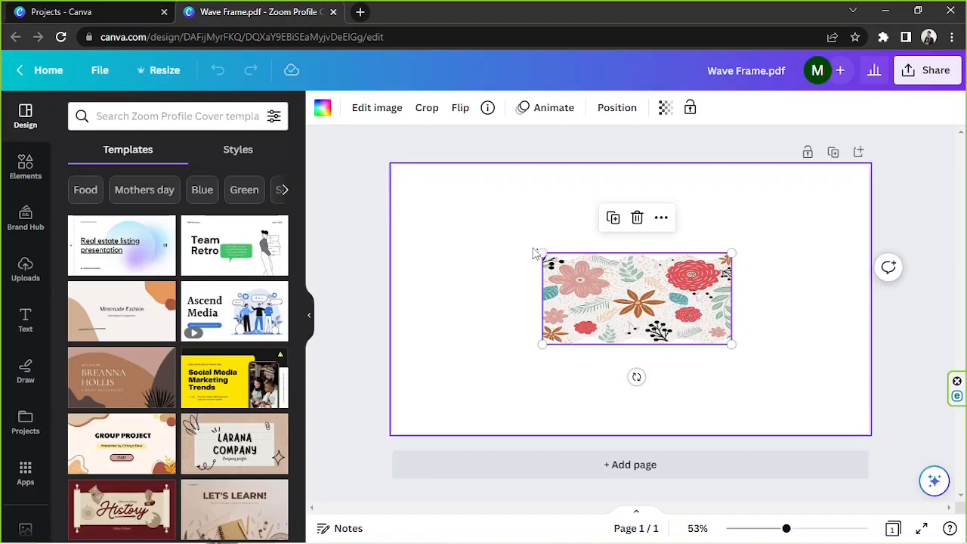
click(551, 268)
drag(541, 254, 408, 188)
drag(582, 265, 636, 301)
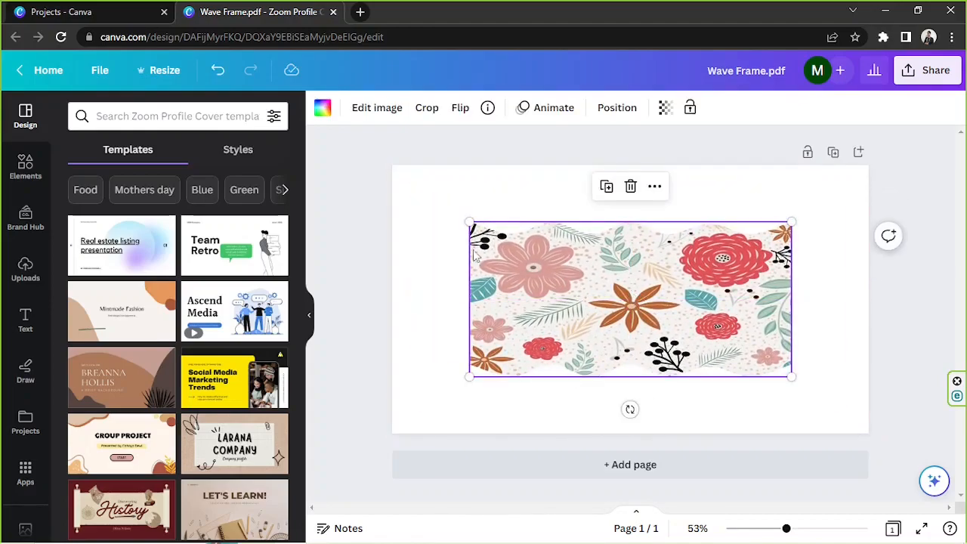
Search the elements for "water" and fill the wave frame with the turquoise water photo.
click(24, 169)
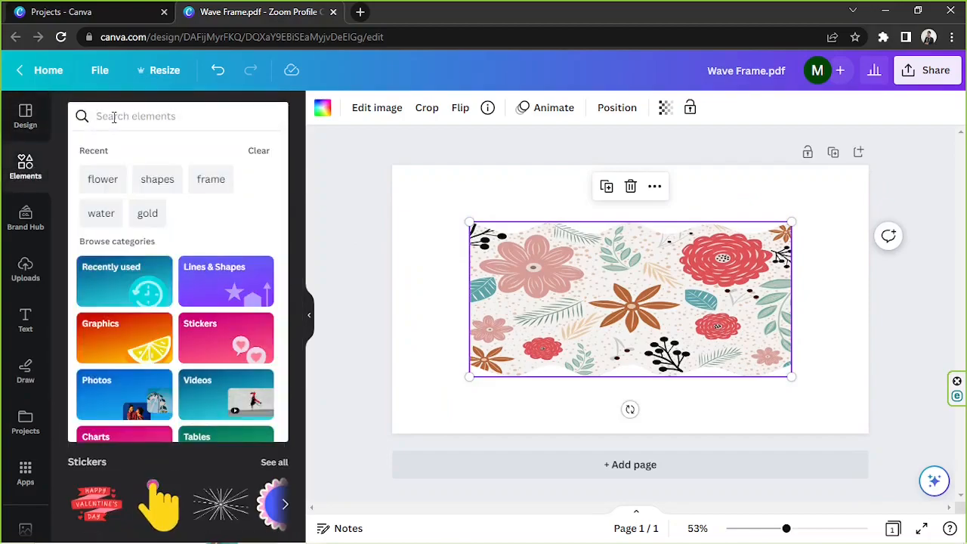
click(113, 116)
text(water)
key(Return)
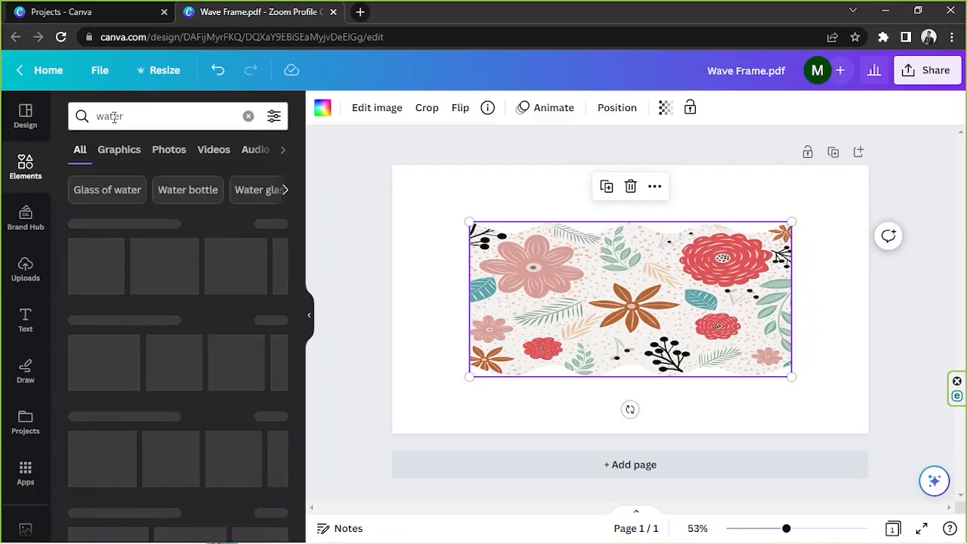
drag(173, 363, 506, 292)
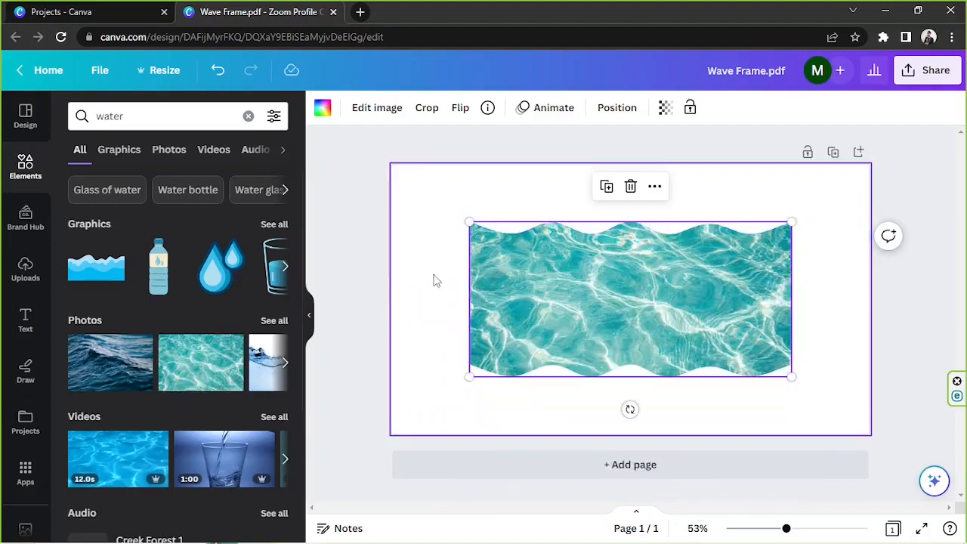
click(435, 280)
click(498, 281)
click(392, 268)
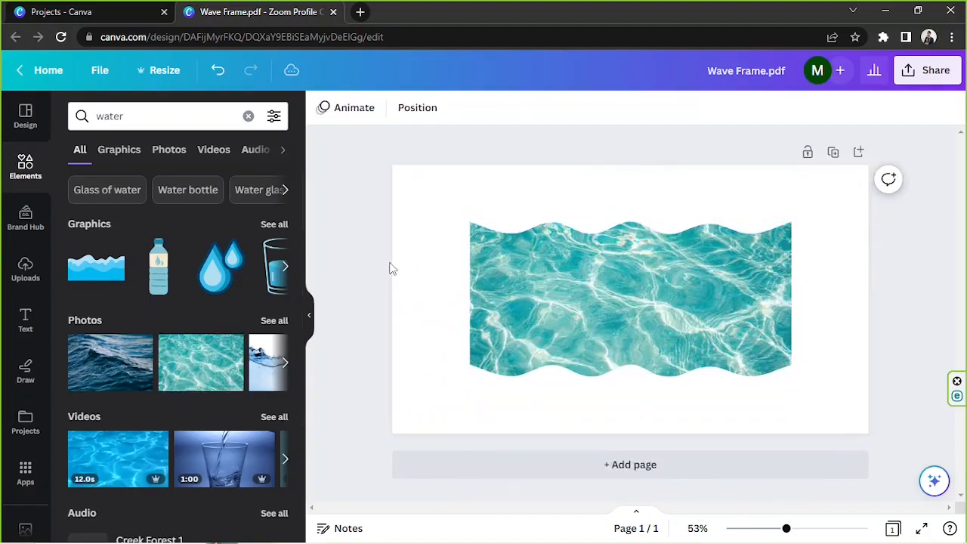
Enlarge the water-filled wave frame further, recentre it on the page and deselect it.
click(588, 289)
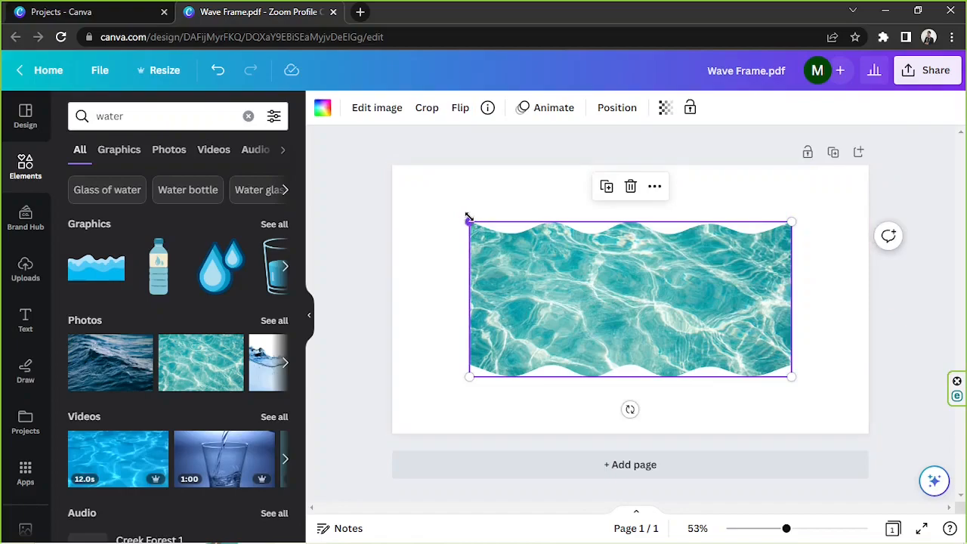
drag(468, 219, 390, 184)
drag(646, 282, 687, 294)
click(410, 229)
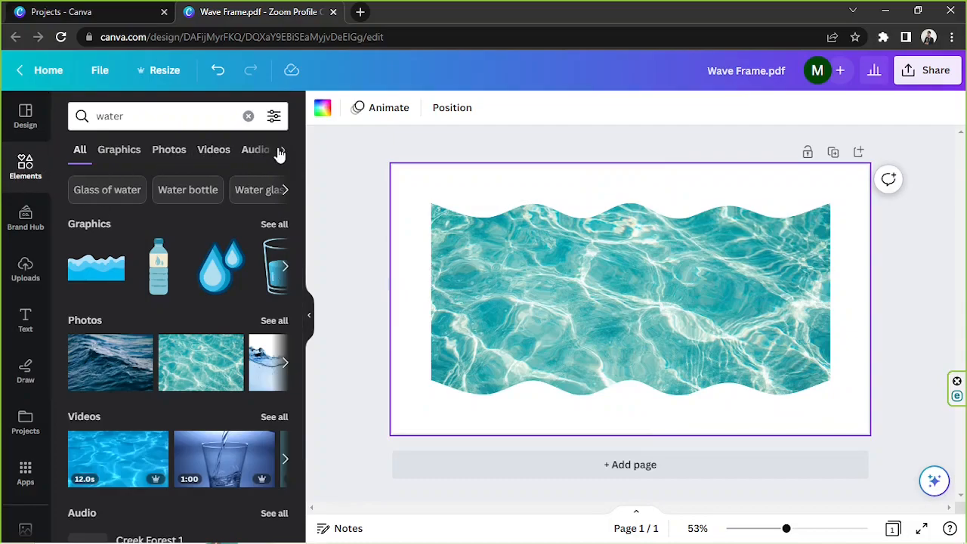
Check the Frames results for "water" and select the wave frame again.
click(202, 151)
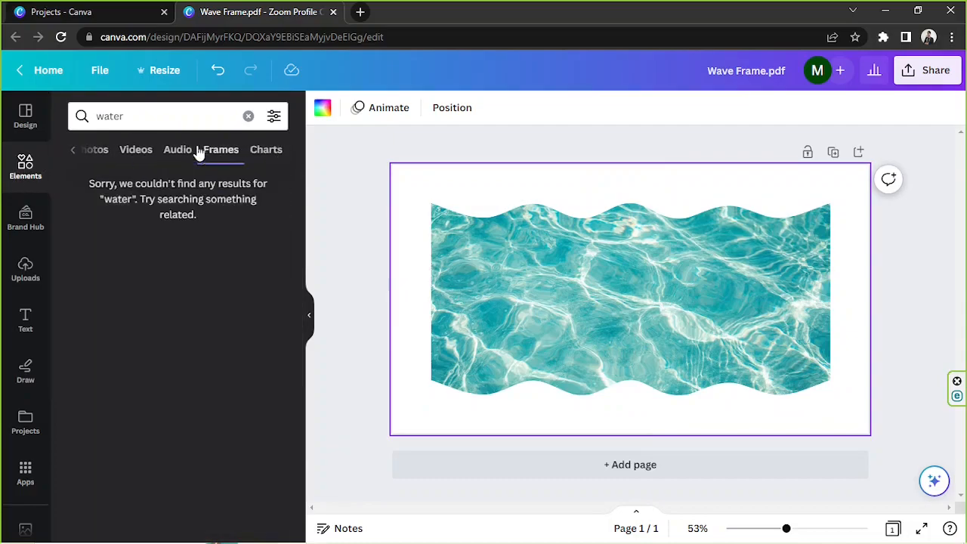
click(148, 114)
click(337, 210)
click(662, 291)
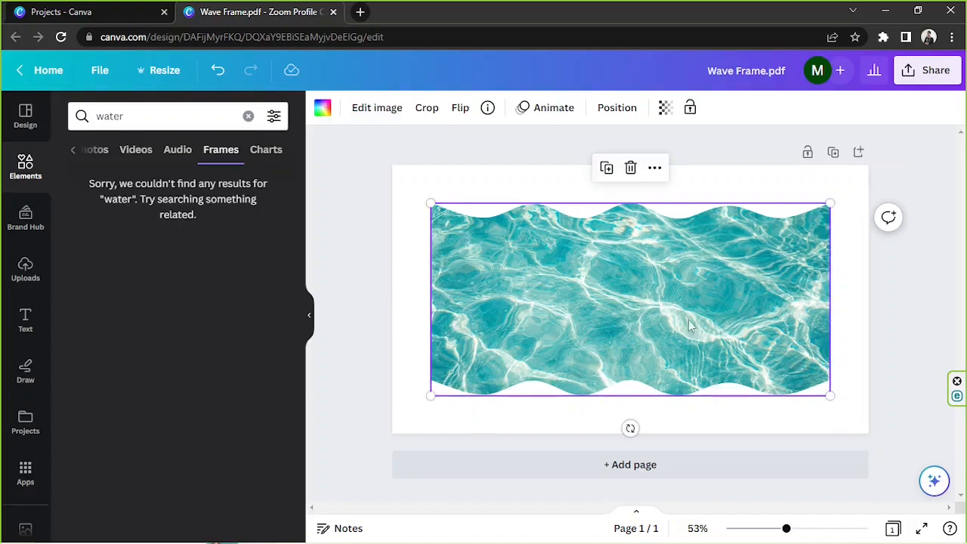
click(898, 324)
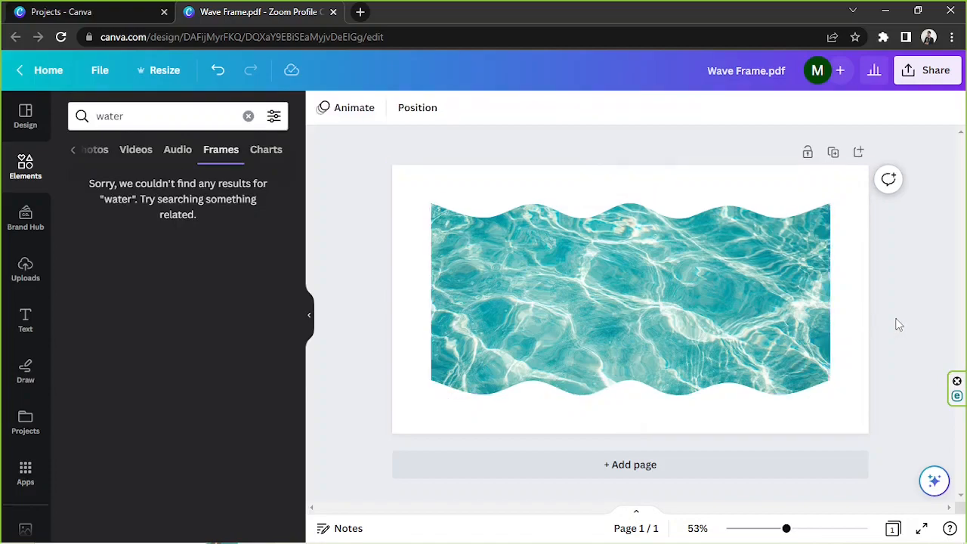
click(704, 274)
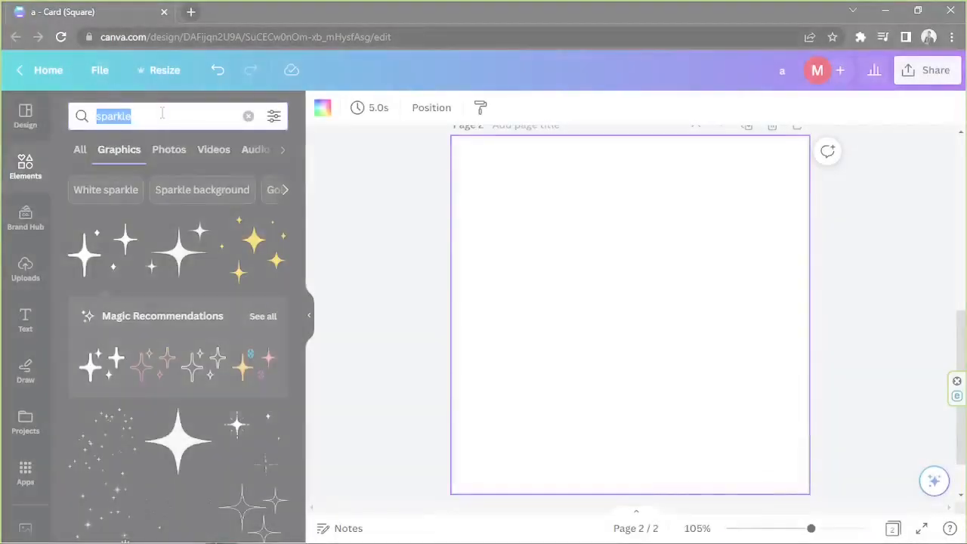
Search the elements for "frame", narrow the results to Frames and add the circle frame to page 2.
text(frame)
key(Return)
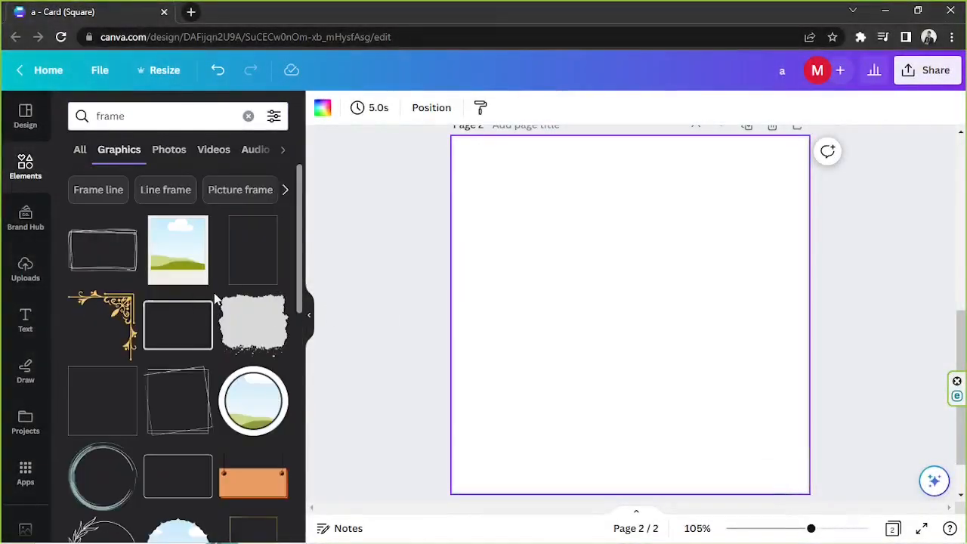
click(283, 149)
click(221, 150)
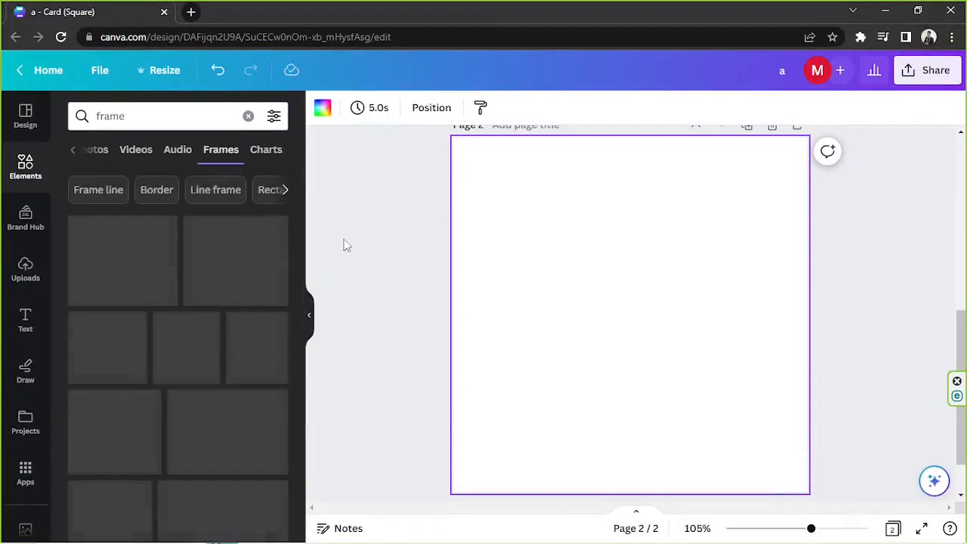
click(102, 249)
click(755, 235)
Add page 3 after the circle frame page and insert a text box containing the sample first name.
scroll(627, 449, down, 3)
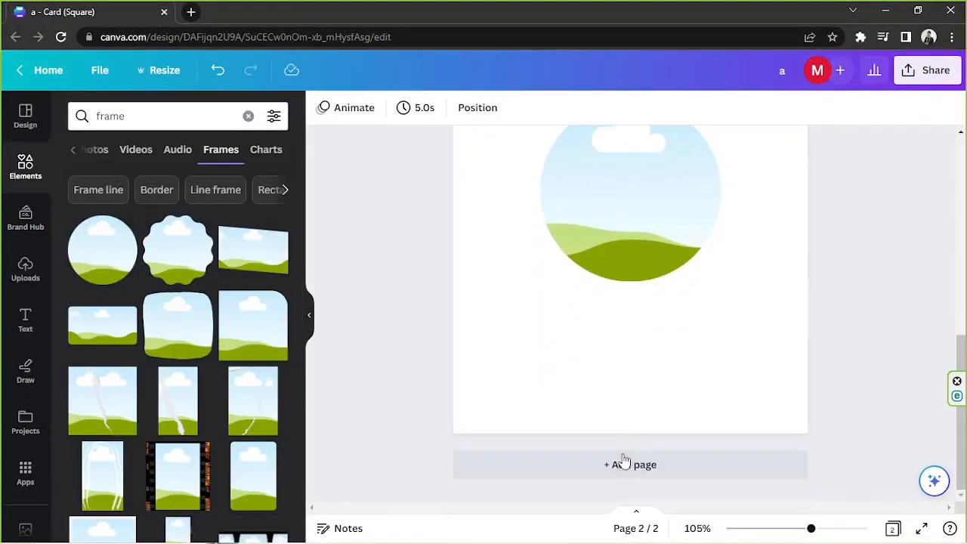
click(628, 458)
click(23, 168)
click(25, 320)
click(178, 155)
text(GRACE)
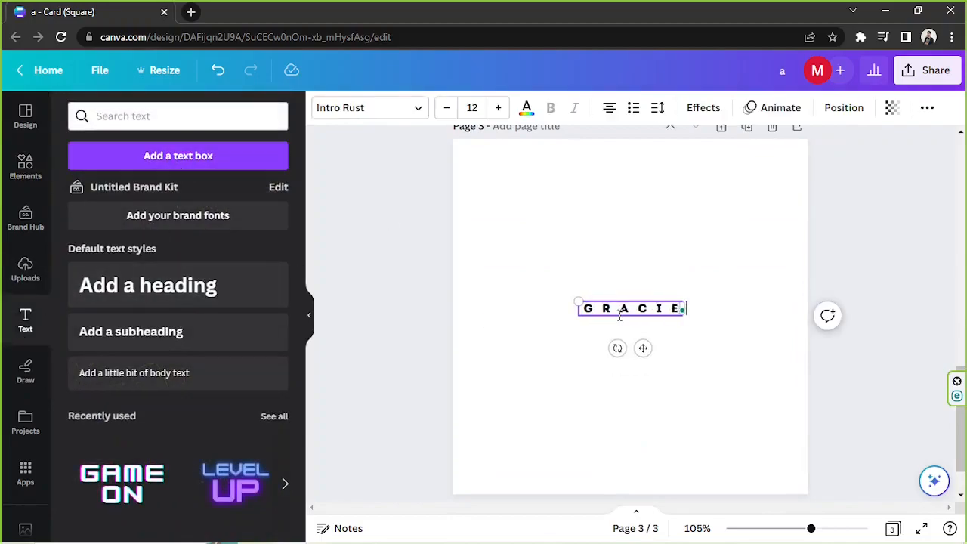
Tighten the name's letter spacing, then enlarge the text to size 61.4 and move it to the page centre.
click(657, 108)
drag(717, 170, 708, 174)
drag(608, 302, 413, 244)
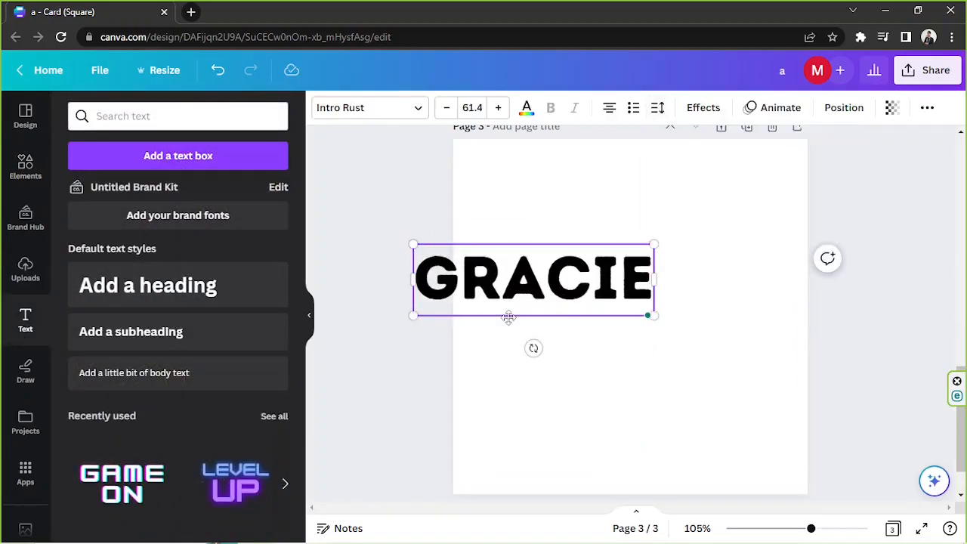
drag(507, 319, 603, 355)
Filter the fonts by calligraphy and try script fonts such as Mistrully and Halimum on the name.
click(361, 113)
click(226, 427)
scroll(173, 234, down, 10)
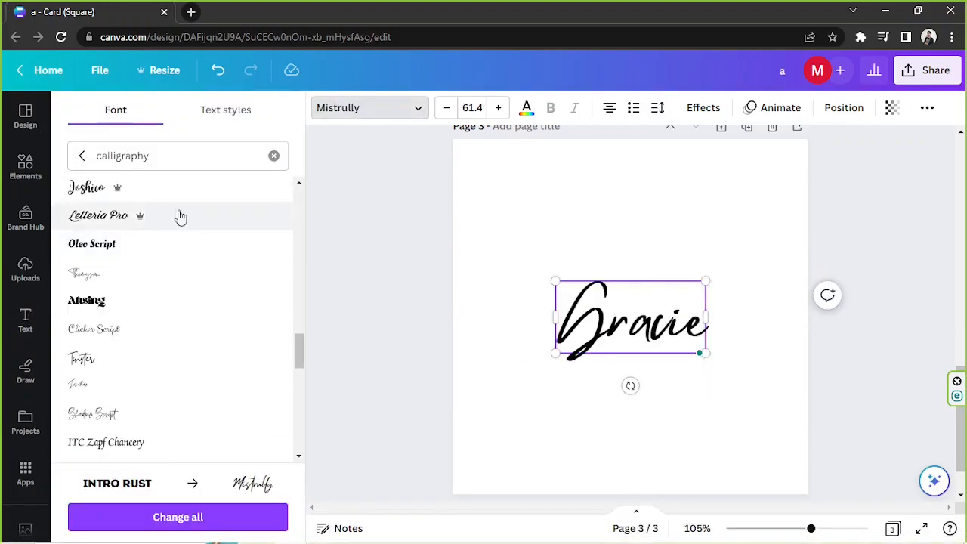
click(173, 190)
scroll(254, 309, down, 5)
click(250, 260)
click(244, 285)
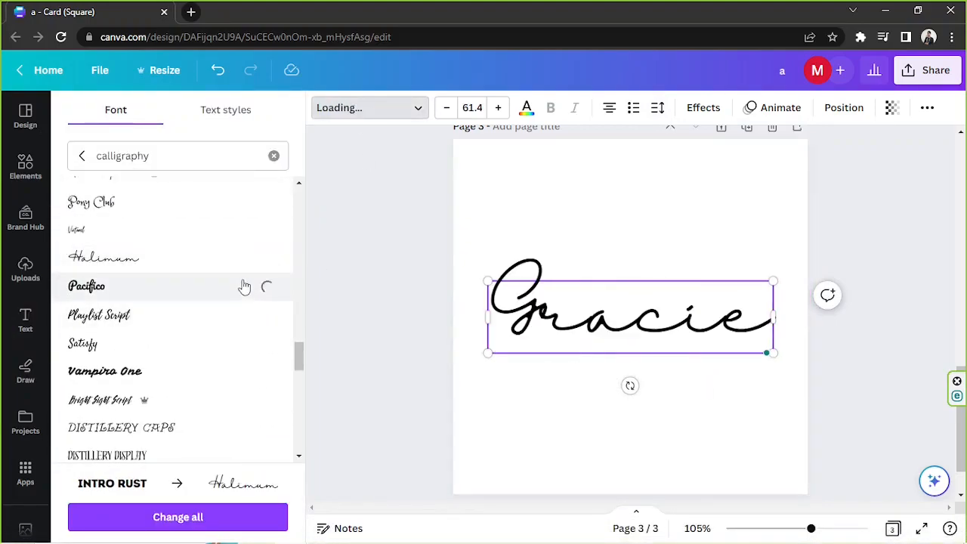
Try Kaushan Script and further calligraphy fonts, and set the name's font to Brusher Cyrillic.
scroll(244, 282, down, 5)
click(243, 275)
scroll(243, 274, down, 2)
scroll(243, 275, up, 3)
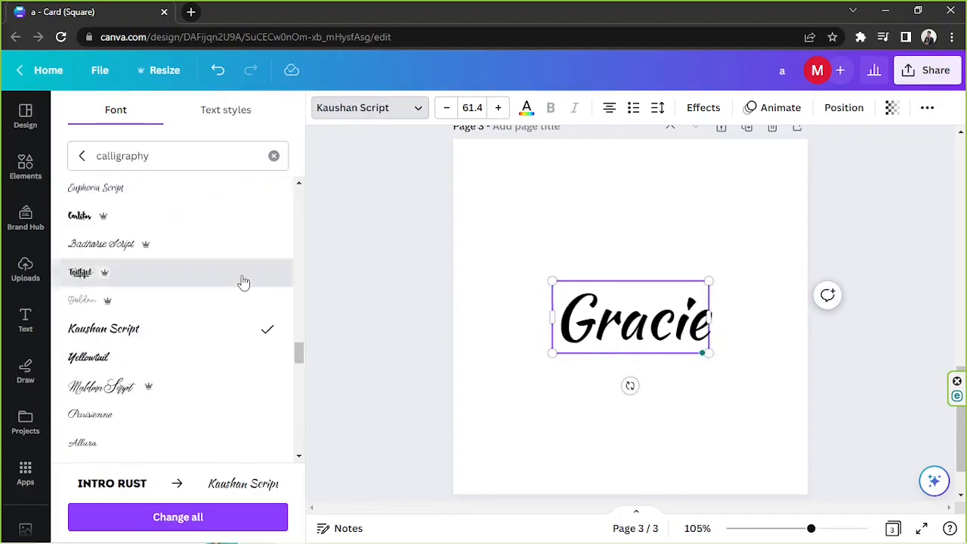
click(244, 275)
scroll(242, 274, down, 5)
scroll(234, 302, down, 5)
click(226, 368)
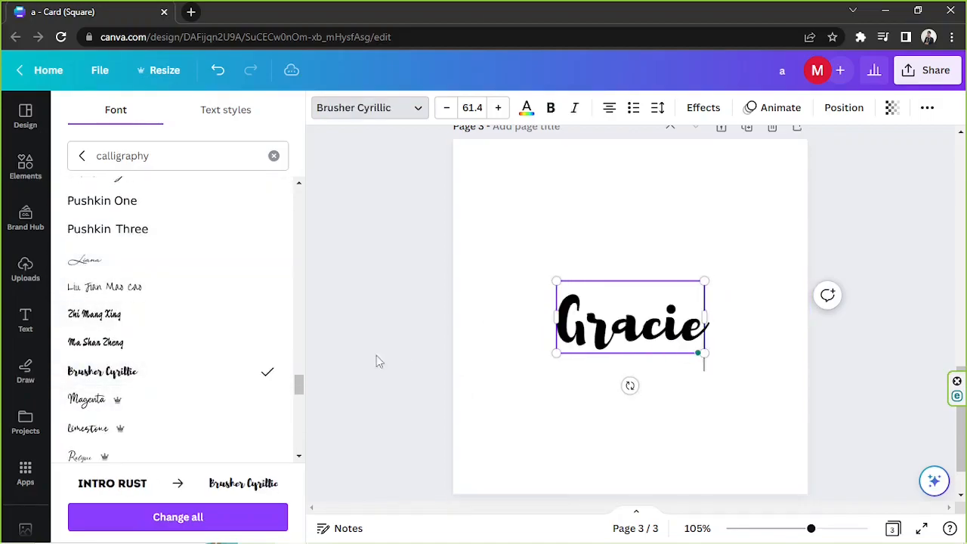
Enlarge the name to text size 113 and recentre it on page 3.
scroll(169, 360, down, 10)
drag(556, 280, 434, 222)
drag(565, 357, 625, 371)
Download the design as an SVG with only page 3 selected.
click(927, 70)
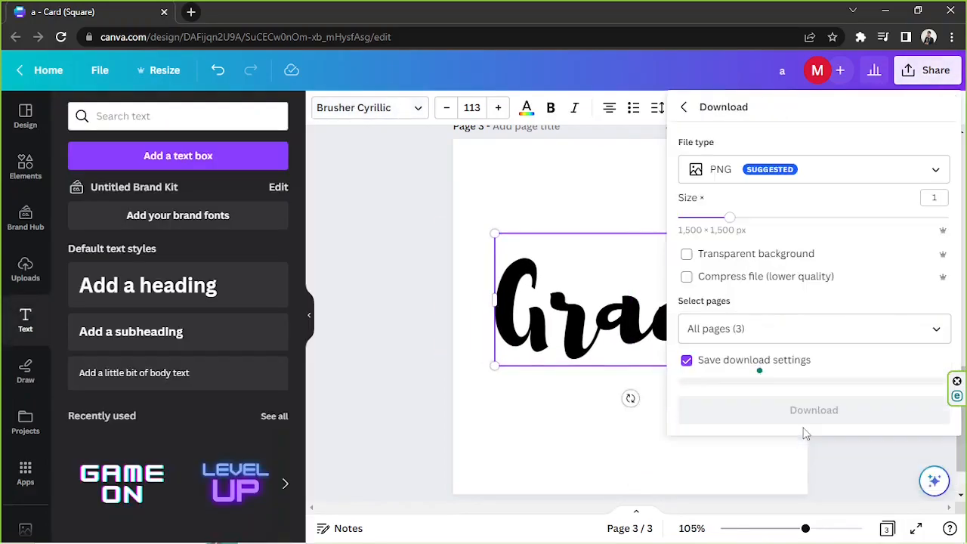
click(790, 169)
click(765, 377)
click(790, 254)
click(790, 290)
scroll(788, 302, down, 1)
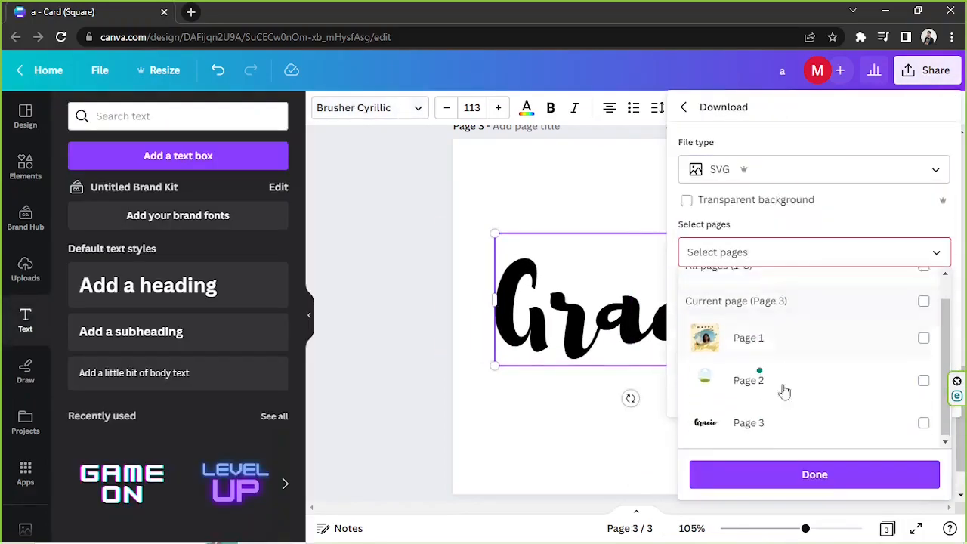
click(785, 428)
click(808, 473)
click(872, 338)
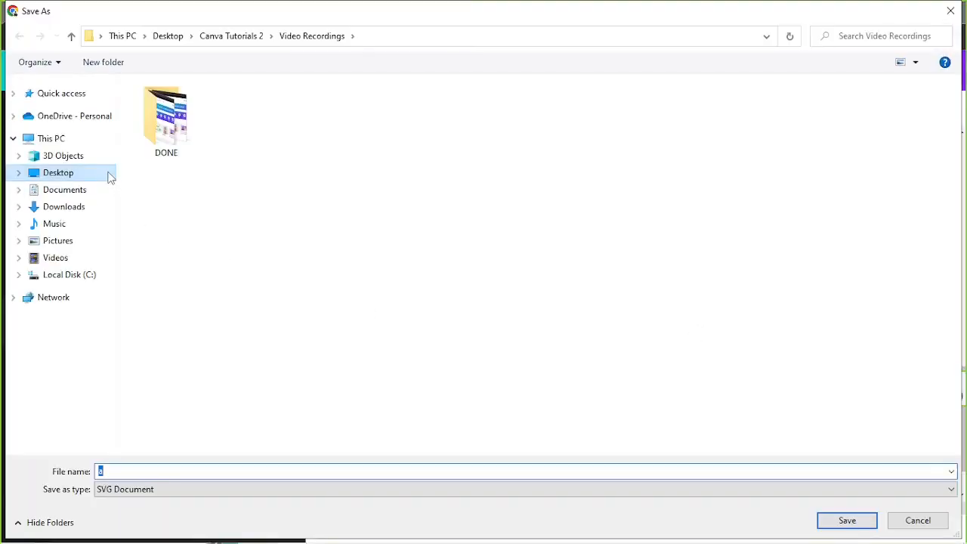
Create a folder "Custom Frames" in Desktop > Canva Samples and save the SVG there under the sample first name.
click(107, 176)
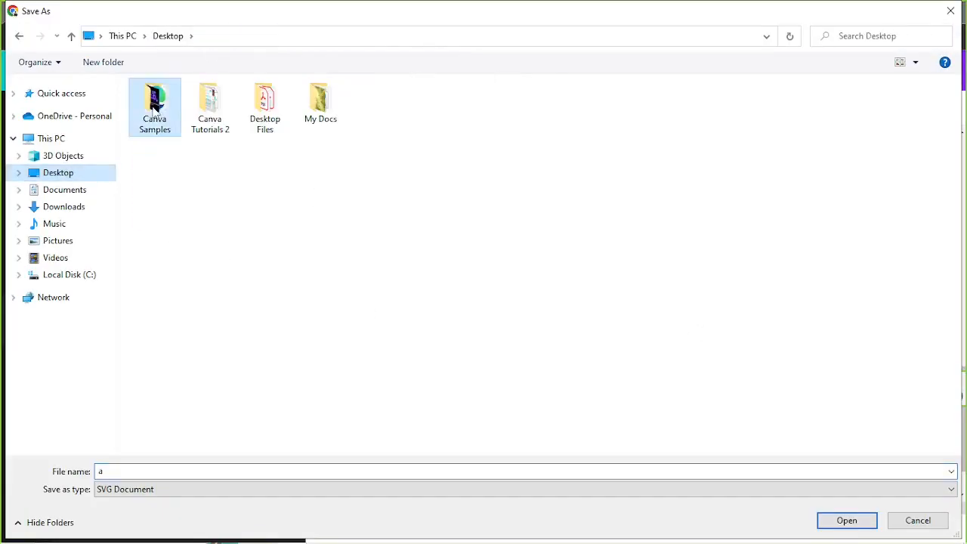
double_click(156, 104)
right_click(205, 218)
mouse_move(287, 368)
click(400, 176)
text(Custom Frames)
key(Return)
key(Return)
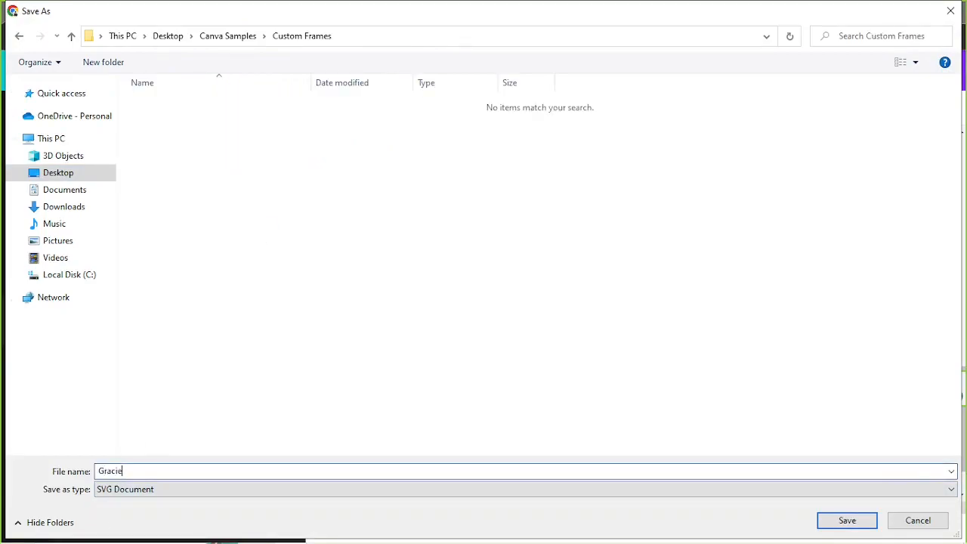
key(Return)
Switch to PowerPoint, create a blank presentation, delete the slide's placeholders and close the Design Ideas pane.
click(92, 531)
text(powe)
key(Return)
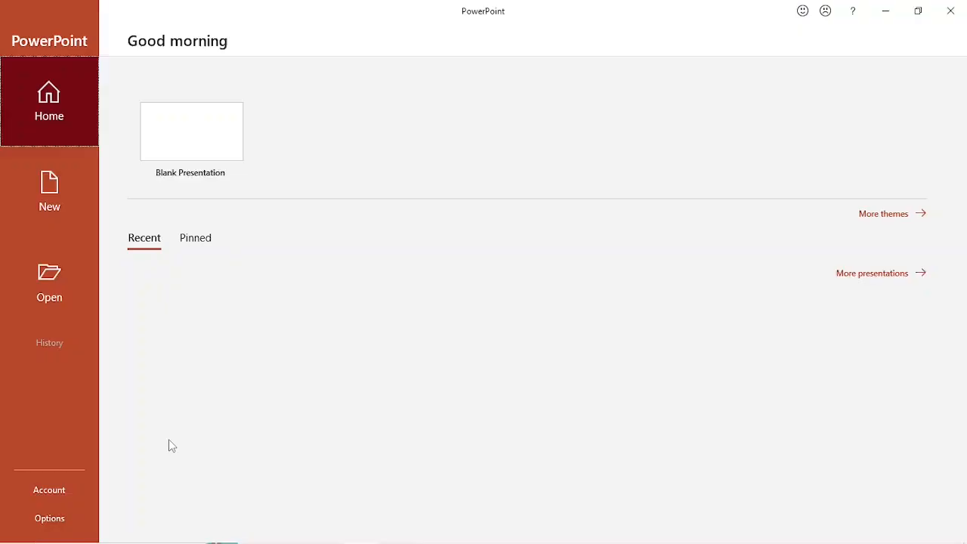
click(225, 154)
click(328, 316)
click(324, 323)
key(Delete)
click(324, 325)
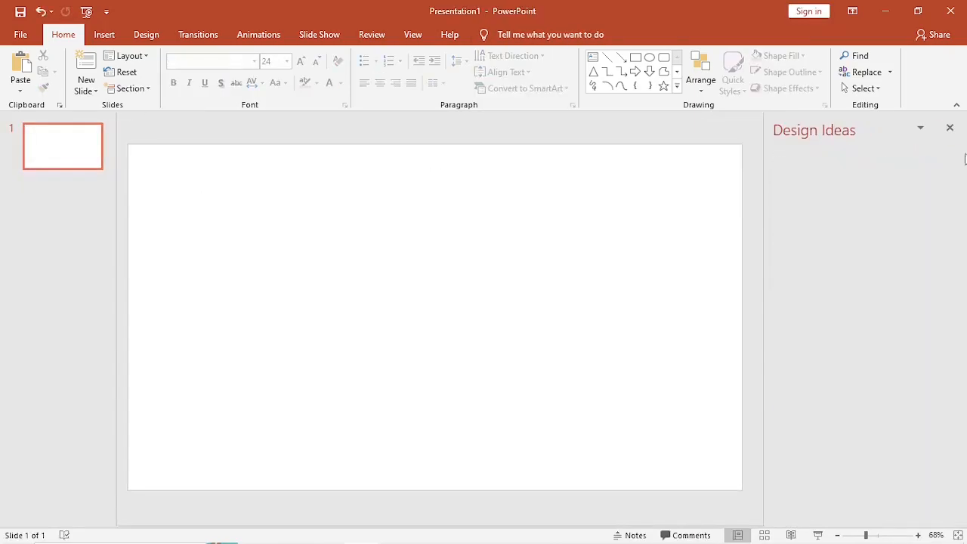
key(Delete)
click(949, 128)
Insert the name's SVG from the Custom Frames folder onto the slide and select it.
click(104, 34)
click(103, 75)
double_click(170, 122)
double_click(275, 130)
click(175, 103)
click(368, 322)
click(80, 74)
click(456, 326)
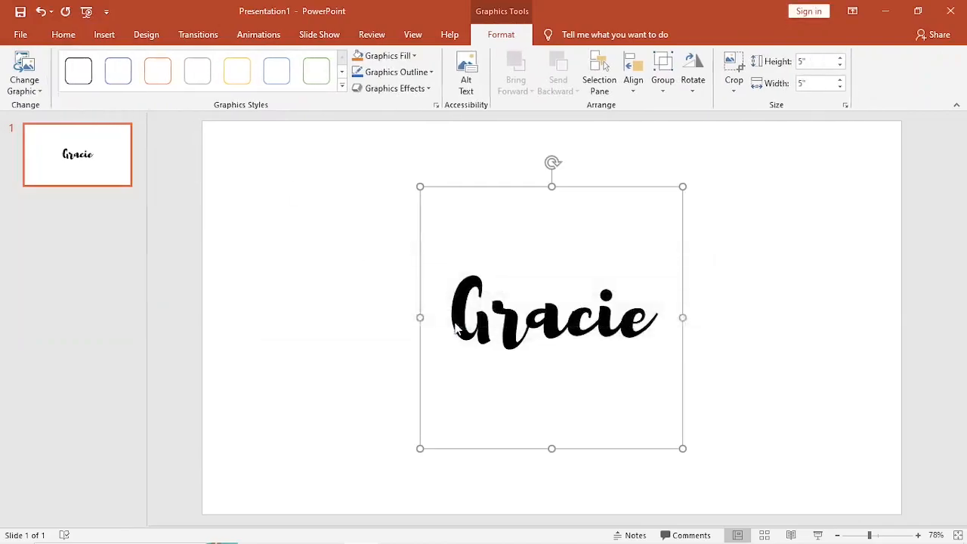
Convert the name graphic to a shape and fill it with the floral picture file from the Canva Samples folder.
click(782, 62)
click(771, 234)
click(404, 253)
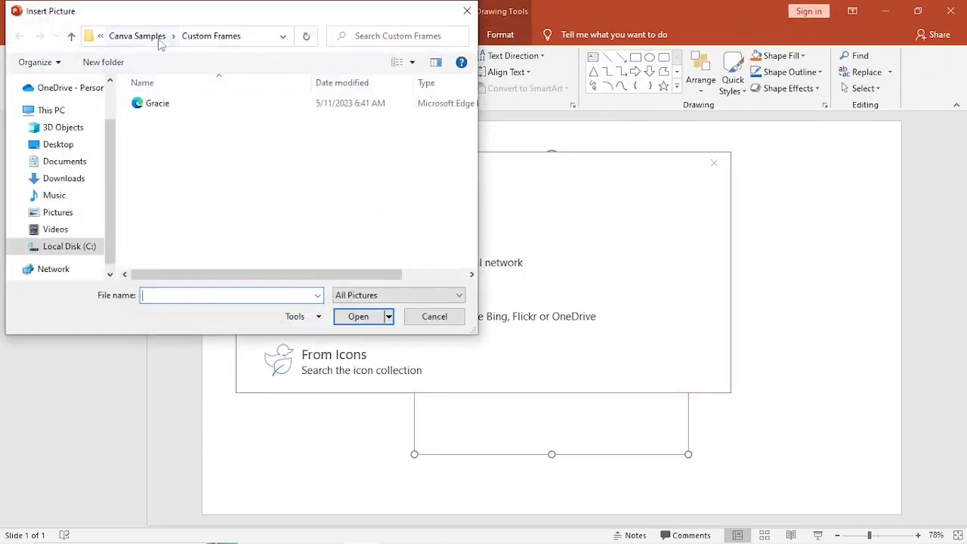
click(157, 36)
double_click(170, 117)
click(169, 117)
click(358, 316)
Enlarge the floral name, move it to the centre of the slide and deselect it.
drag(688, 181, 965, 5)
drag(811, 189, 645, 276)
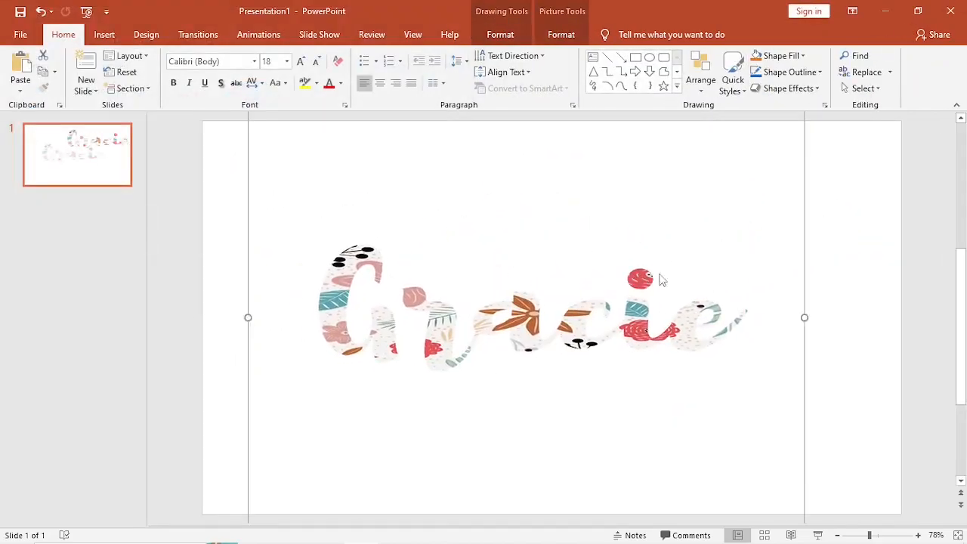
click(874, 218)
Save the presentation as a PDF in the Custom Frames folder, using the sample first name as file name.
click(20, 34)
click(43, 219)
click(450, 158)
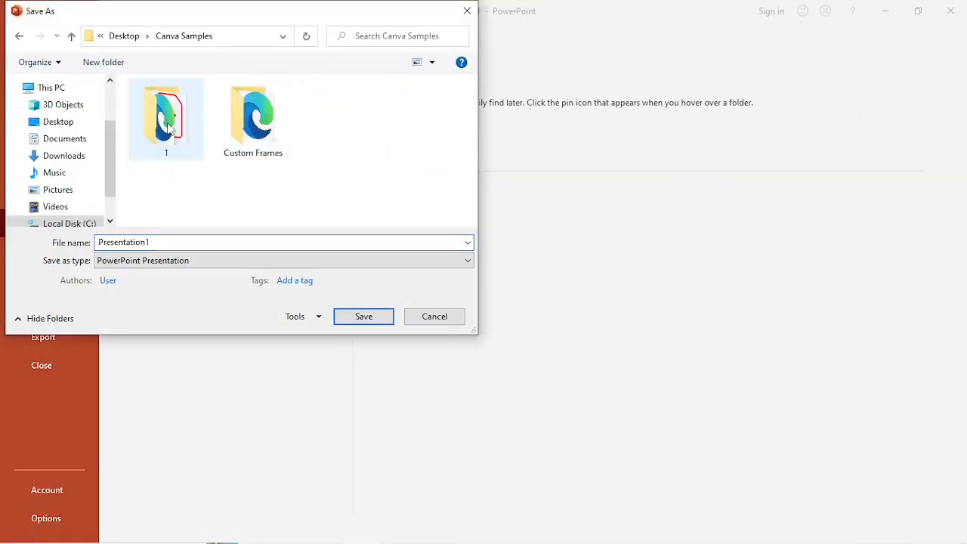
click(283, 260)
click(189, 34)
double_click(253, 117)
text(Grac)
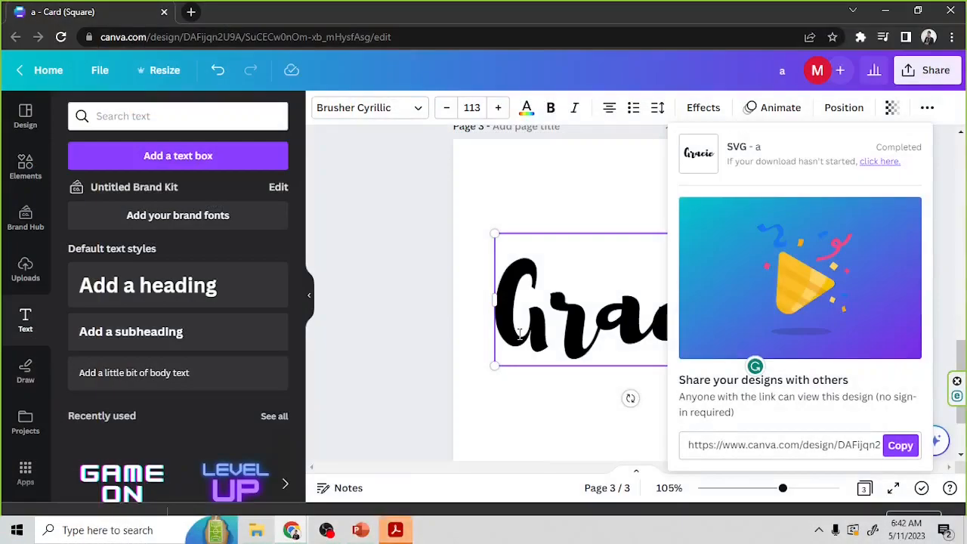
Switch back to Canva, open the Projects page and upload the name's PDF from the Custom Frames folder.
click(417, 303)
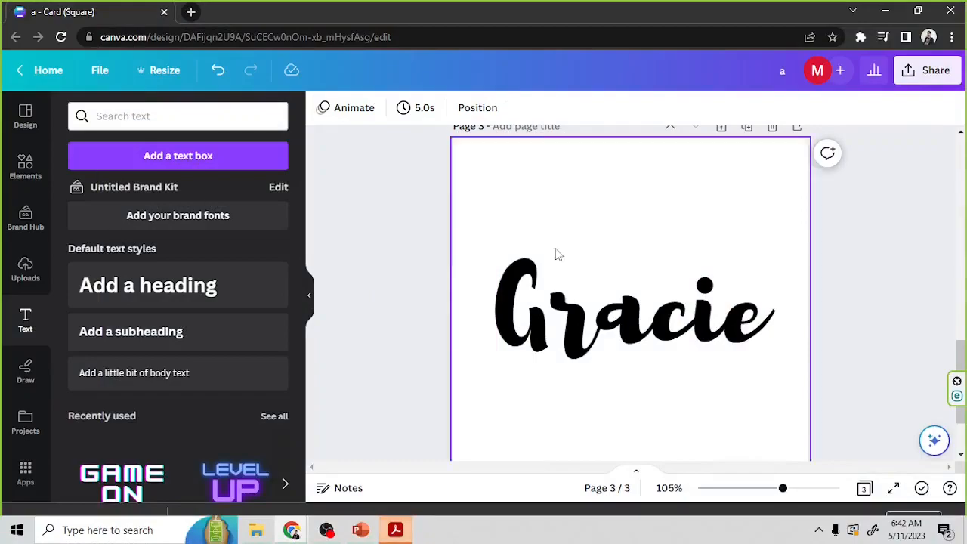
click(43, 70)
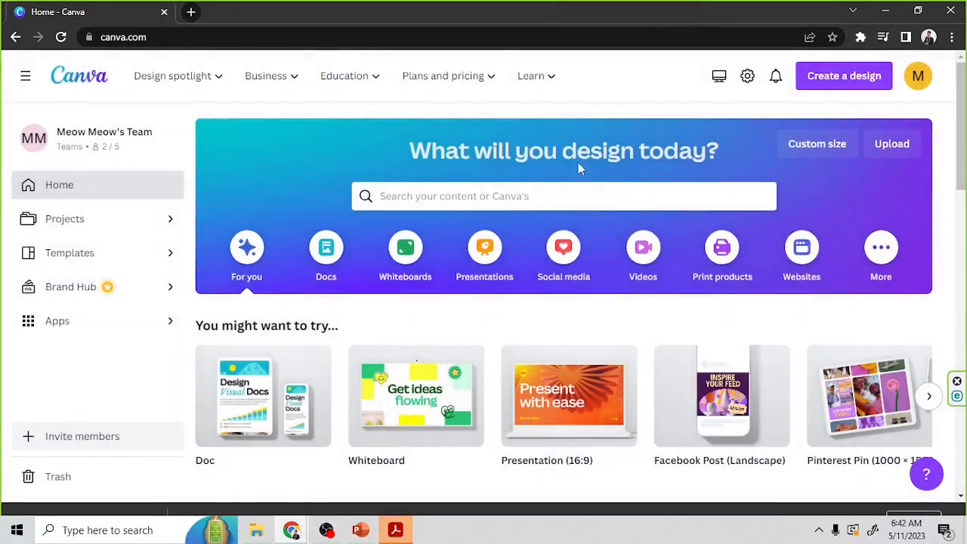
click(68, 218)
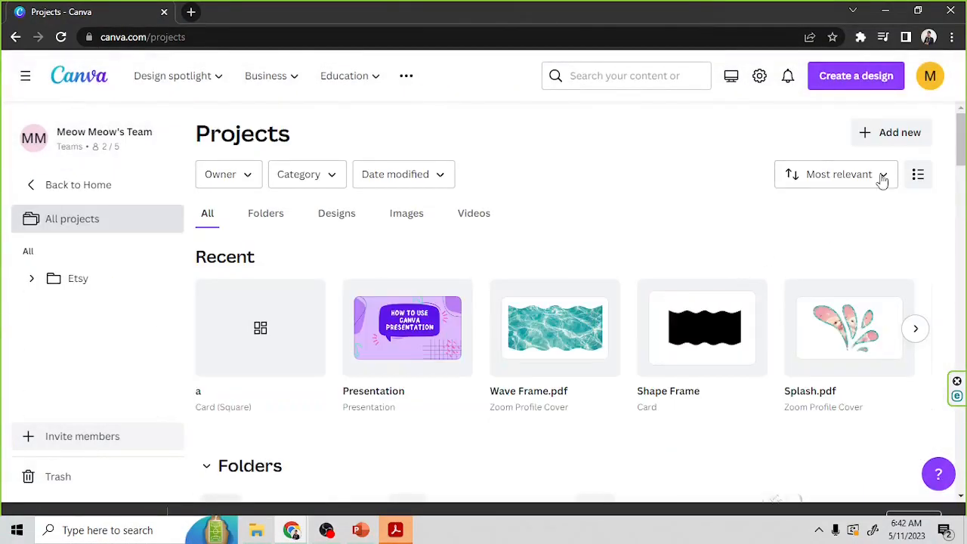
click(891, 133)
click(783, 238)
click(169, 36)
double_click(154, 106)
double_click(239, 105)
double_click(229, 118)
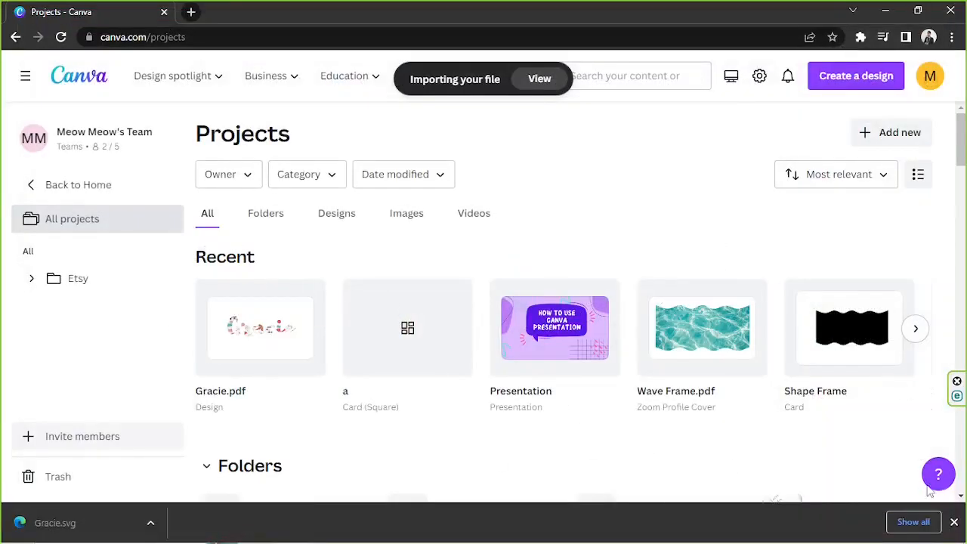
Open the imported PDF design and the square card design "a" in separate tabs, ending on the PDF design.
click(278, 335)
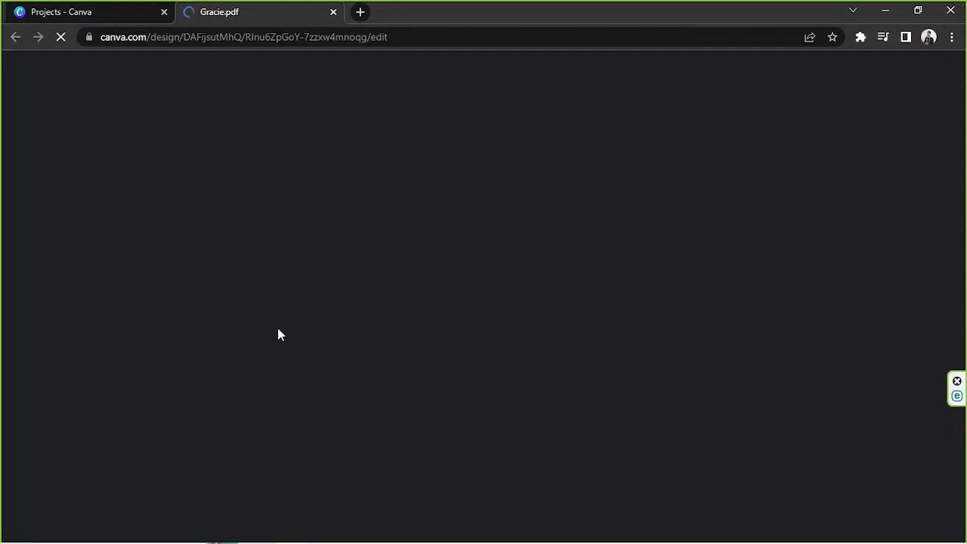
click(121, 12)
click(408, 329)
click(412, 12)
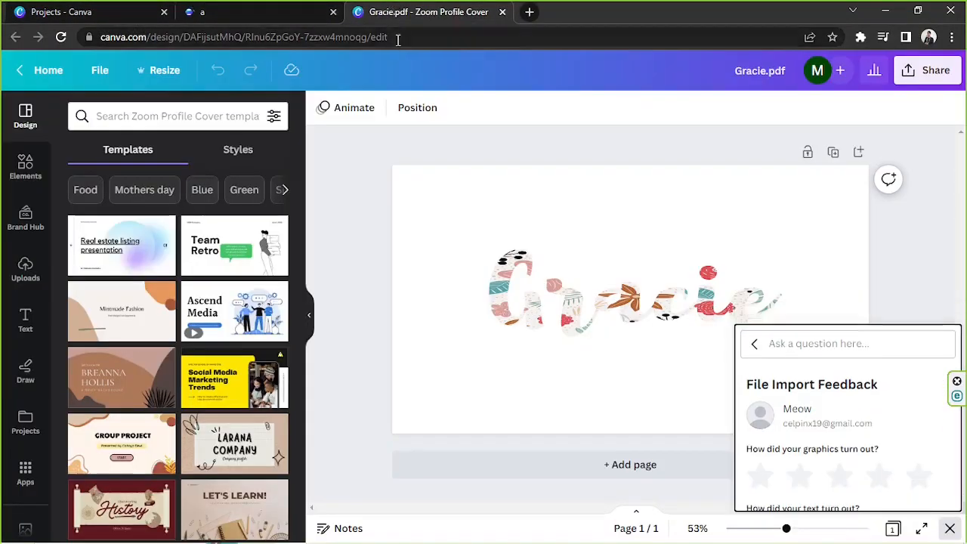
Close the File Import Feedback form, then select all letters of the imported name, group them and copy the group.
click(555, 309)
click(580, 282)
click(951, 529)
drag(457, 221, 730, 333)
click(599, 214)
Add page 4 to the square card design "a" and paste the grouped letter frames onto it.
click(281, 9)
scroll(650, 480, down, 8)
click(650, 476)
key(ctrl+v)
Move the pasted name to the lower part of page 4, resize it to fit the page width and deselect it.
drag(638, 240, 645, 384)
drag(763, 380, 742, 374)
drag(642, 339, 653, 361)
click(851, 293)
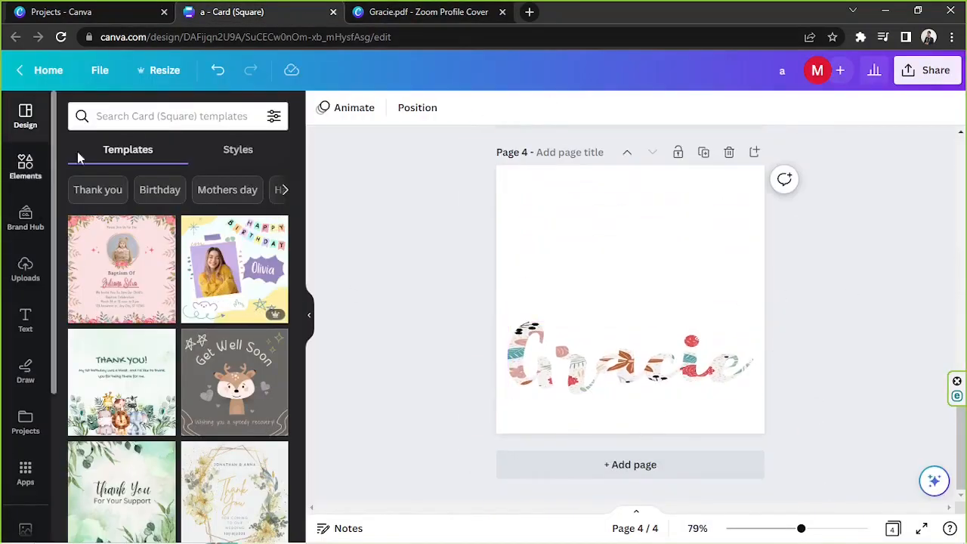
Search the photos for "flowers" and fill the letter frames of the name with a flower photo.
click(25, 166)
text(flowers)
key(Return)
click(144, 150)
click(159, 151)
scroll(192, 237, down, 10)
drag(231, 351, 650, 370)
drag(265, 340, 725, 367)
Search the photos for "roses" and fill the letter G with the pink roses photo.
scroll(242, 378, down, 10)
scroll(245, 356, down, 5)
click(248, 115)
text(roses)
key(Return)
drag(125, 314, 527, 381)
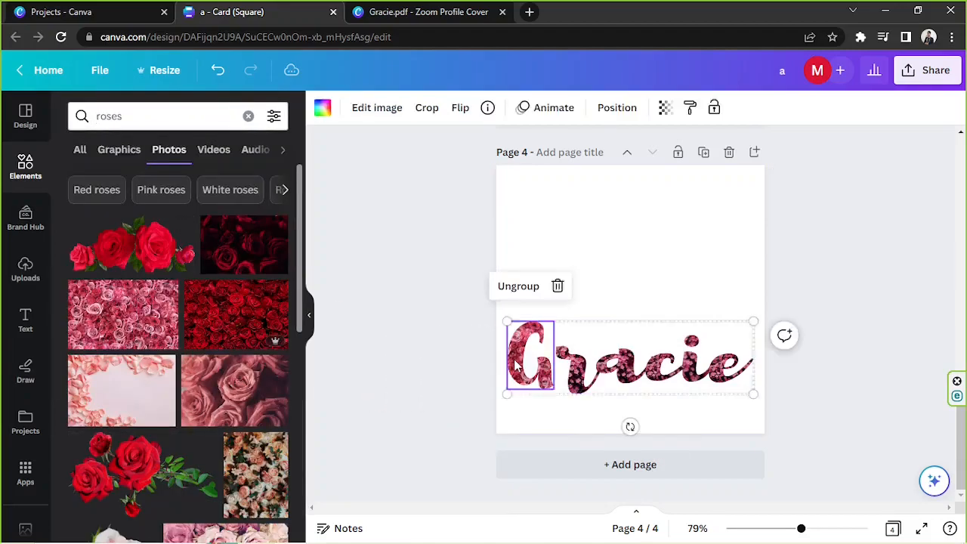
Adjust the crop of the roses photo inside the letter G and apply it.
double_click(526, 378)
drag(663, 250, 693, 308)
click(467, 379)
Fill the letter r with the pink roses photo, then enlarge and reposition the photo within its crop.
drag(125, 313, 580, 372)
double_click(580, 371)
drag(619, 343, 803, 229)
drag(723, 280, 697, 316)
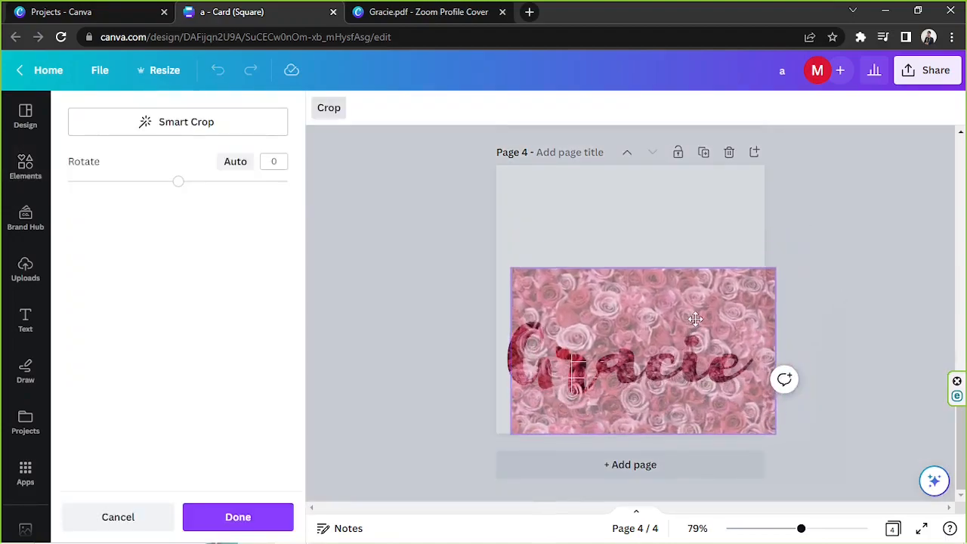
click(807, 211)
Fill the letter a with the pink roses photo, then enlarge and reposition the photo within its crop.
drag(124, 313, 628, 364)
double_click(627, 364)
click(453, 355)
drag(274, 340, 608, 358)
double_click(605, 356)
drag(616, 322, 610, 322)
drag(517, 302, 426, 245)
drag(533, 272, 576, 303)
click(401, 288)
Fill the letter c with the pink roses photo and adjust its crop.
drag(188, 314, 839, 400)
double_click(748, 355)
click(864, 308)
Fill the letter i with the pink roses photo and adjust its crop.
drag(123, 313, 680, 363)
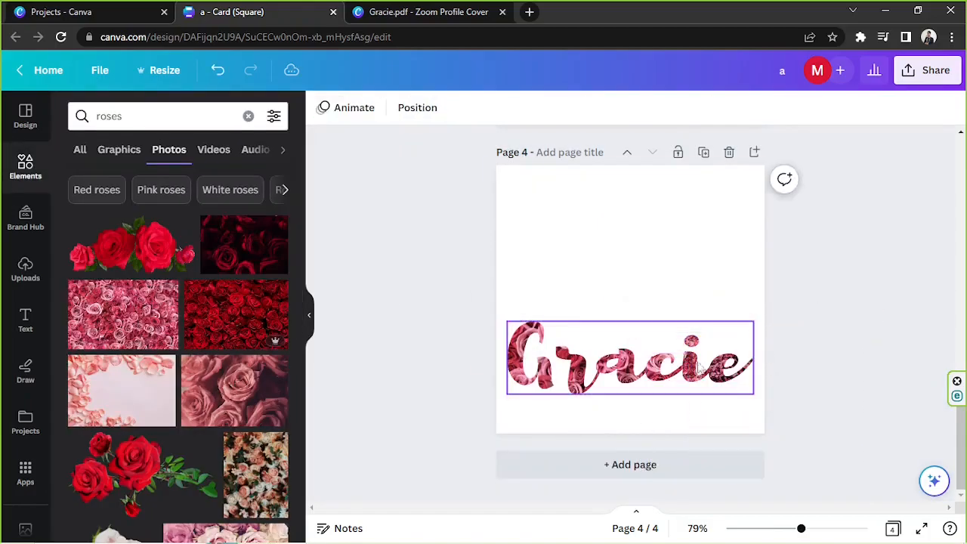
double_click(680, 363)
drag(631, 213, 706, 302)
click(873, 297)
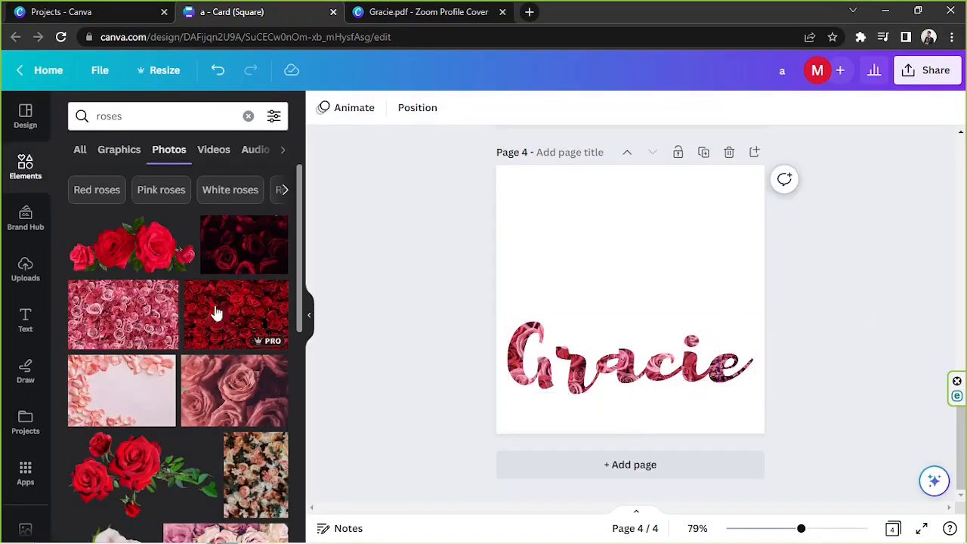
Fill the letter e with the pink roses photo and adjust its crop.
drag(719, 369, 719, 369)
double_click(719, 369)
drag(483, 252, 690, 395)
click(915, 298)
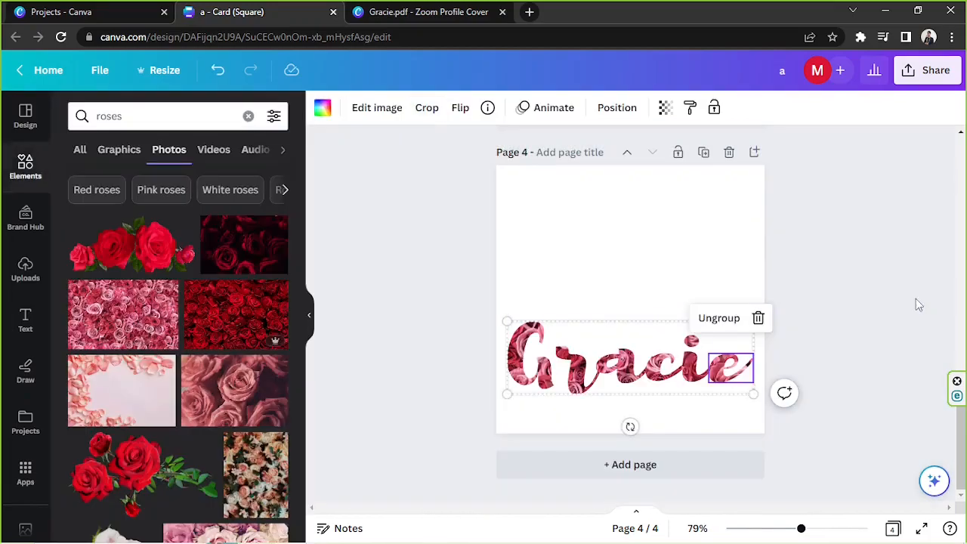
Set the page background to the light pink swatch from the photo colors.
click(658, 352)
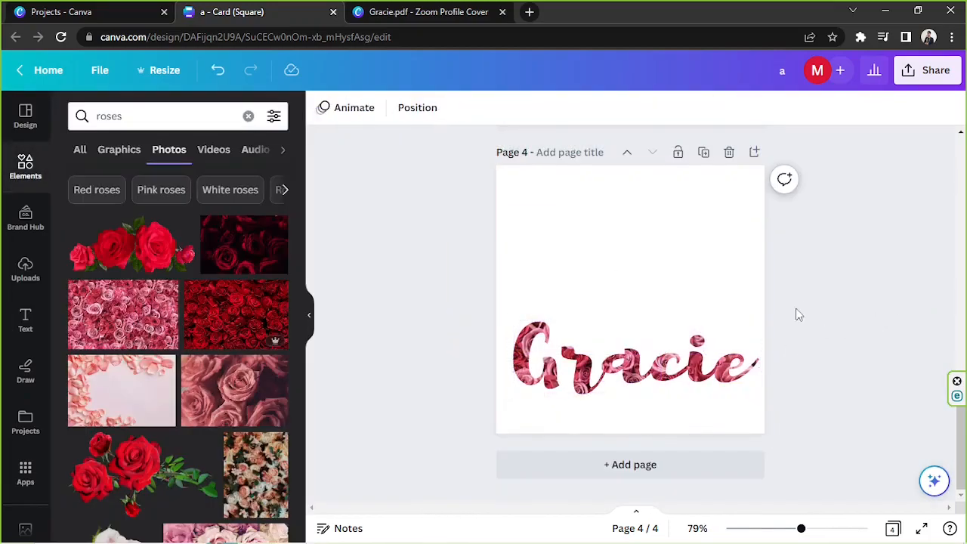
click(322, 108)
click(232, 389)
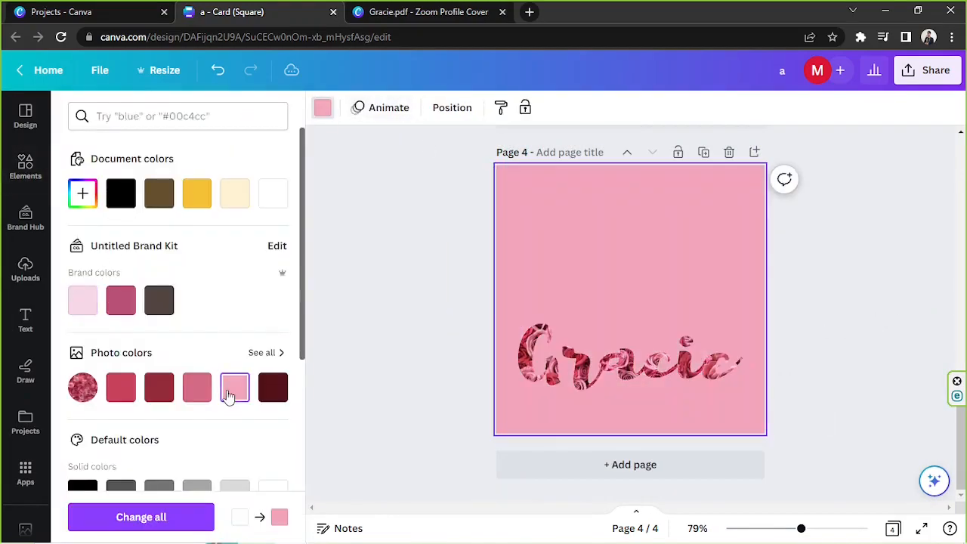
Duplicate the rose-filled name lettering above the original and fill the copy's letters with a plain white photo found by searching "white".
click(591, 351)
click(633, 287)
click(25, 166)
text(white)
click(137, 187)
drag(97, 266, 584, 281)
drag(221, 260, 592, 287)
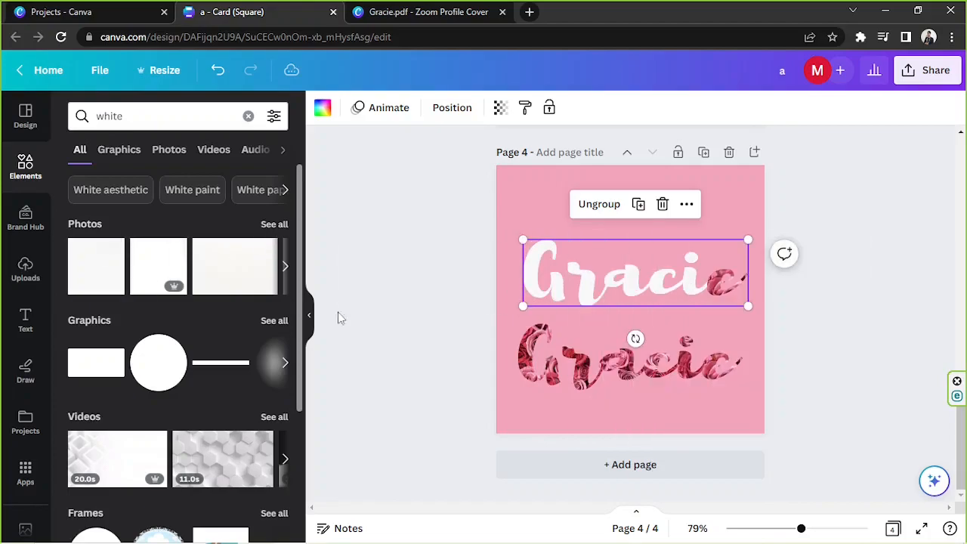
click(322, 107)
click(274, 287)
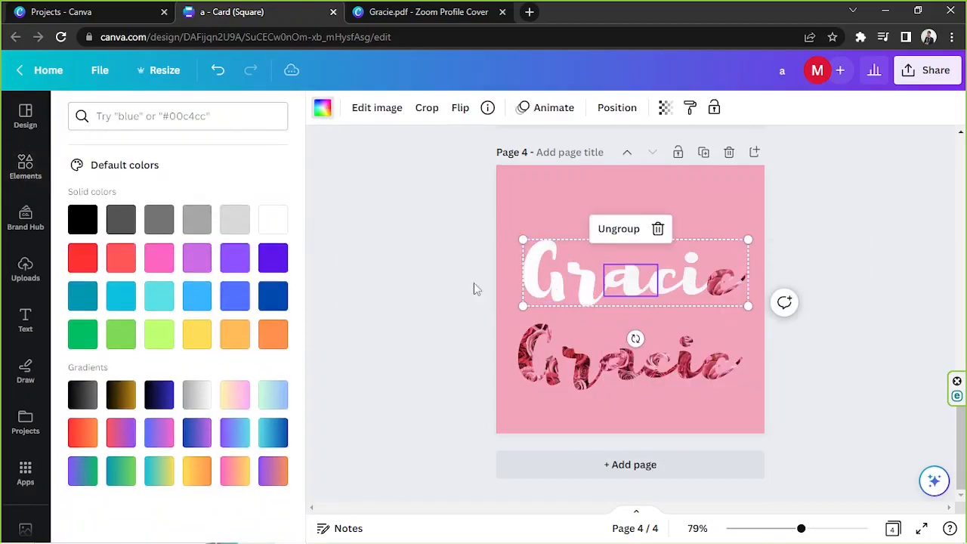
Move the white lettering onto the rose lettering, send it to the back and offset it slightly as a shadow.
drag(733, 284, 727, 373)
click(452, 107)
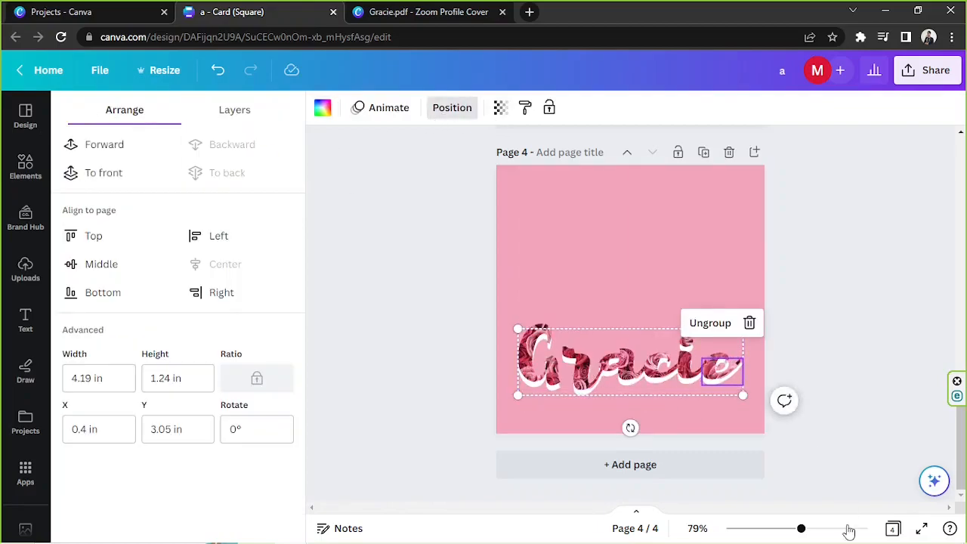
click(849, 529)
drag(704, 406, 714, 395)
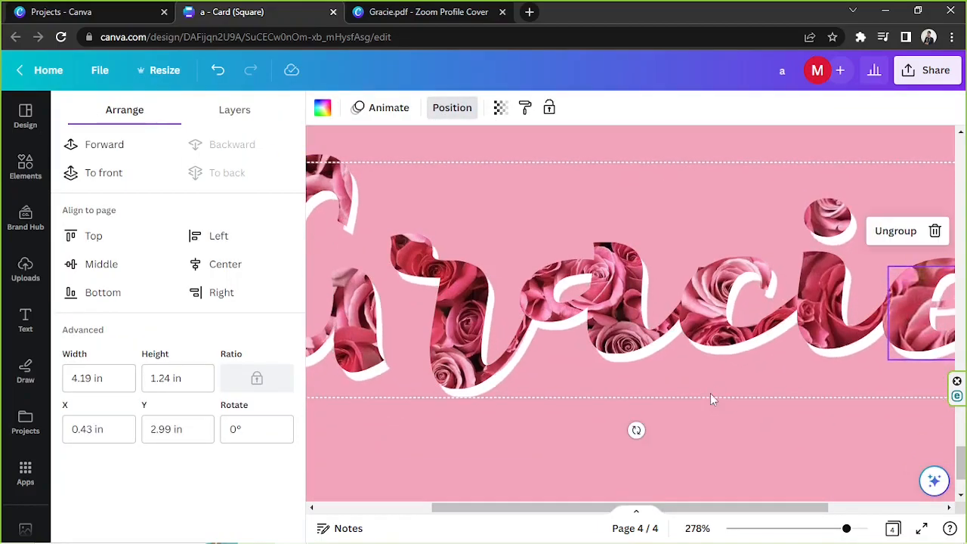
scroll(710, 393, down, 5)
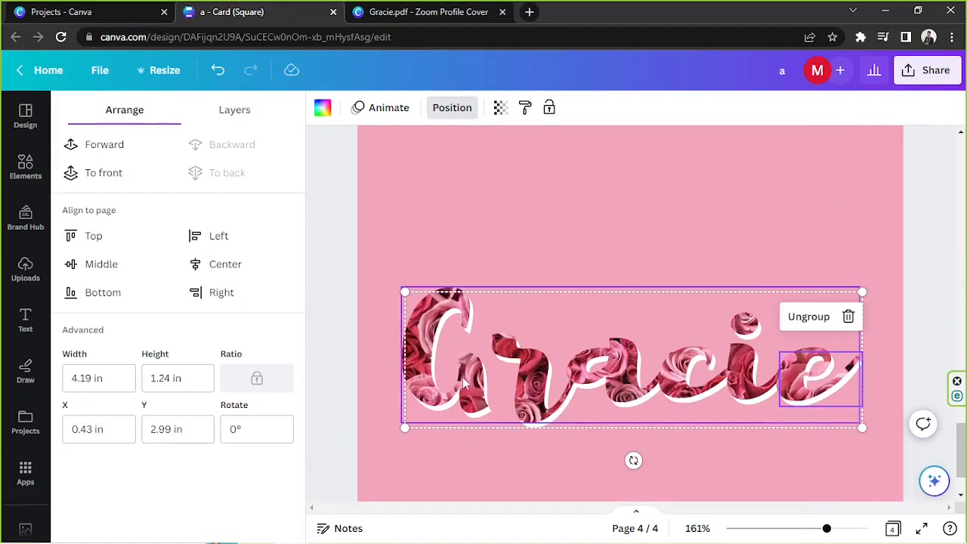
Duplicate the white lettering and offset the copy the opposite way behind the rose lettering to form a white outline.
key(ctrl+z)
key(ctrl+d)
drag(615, 378, 588, 141)
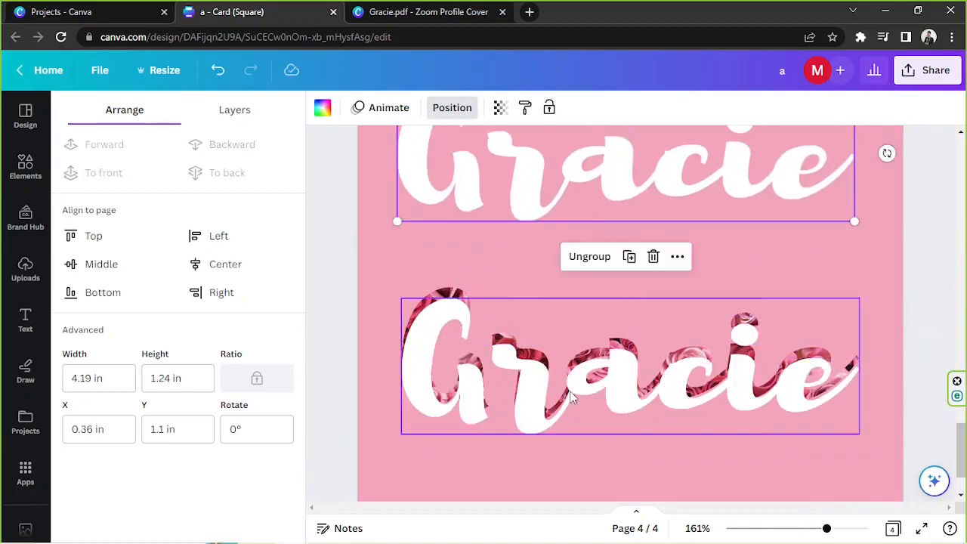
click(572, 395)
key(ctrl+[)
drag(419, 426, 423, 423)
drag(506, 174, 502, 370)
click(290, 155)
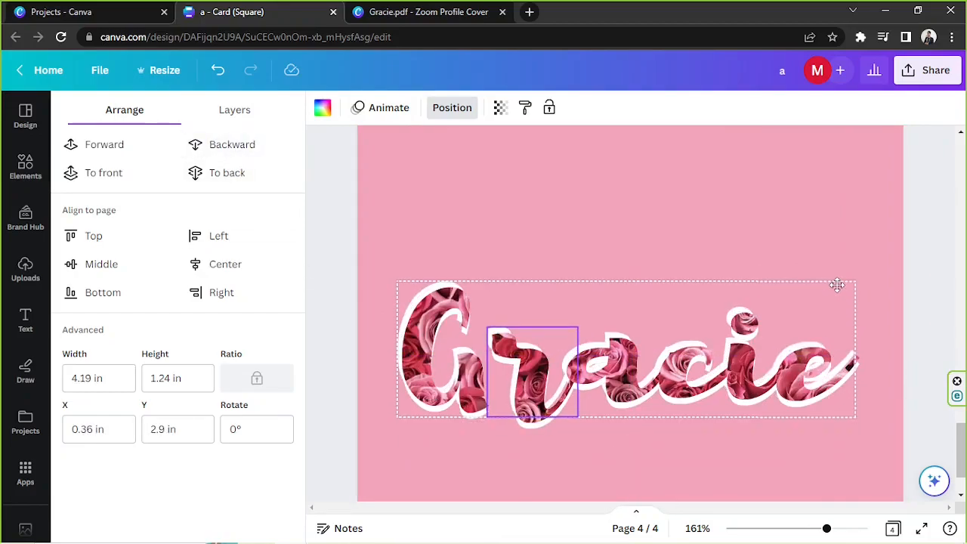
Select all the lettering layers together, enlarge them slightly and position them across the lower part of the page.
click(923, 333)
drag(826, 529, 806, 528)
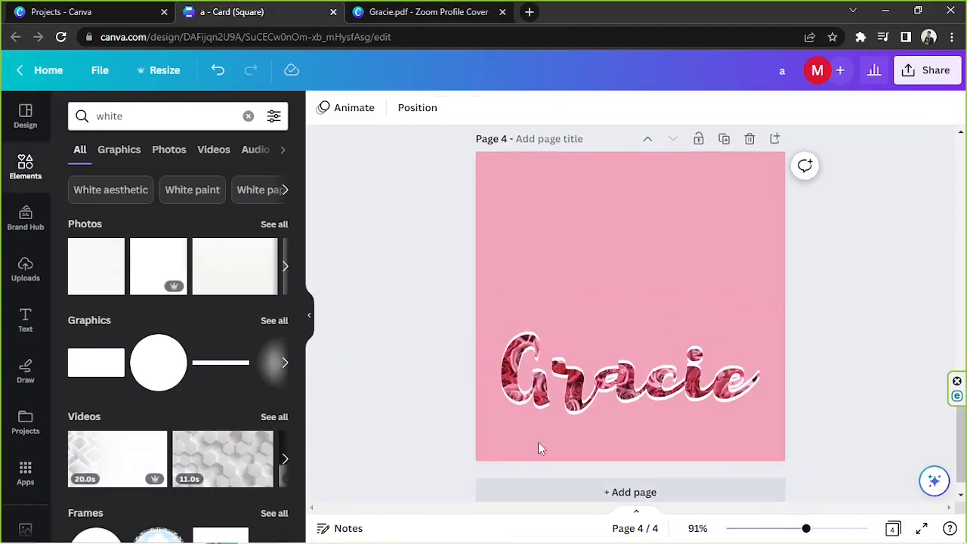
drag(455, 333, 823, 414)
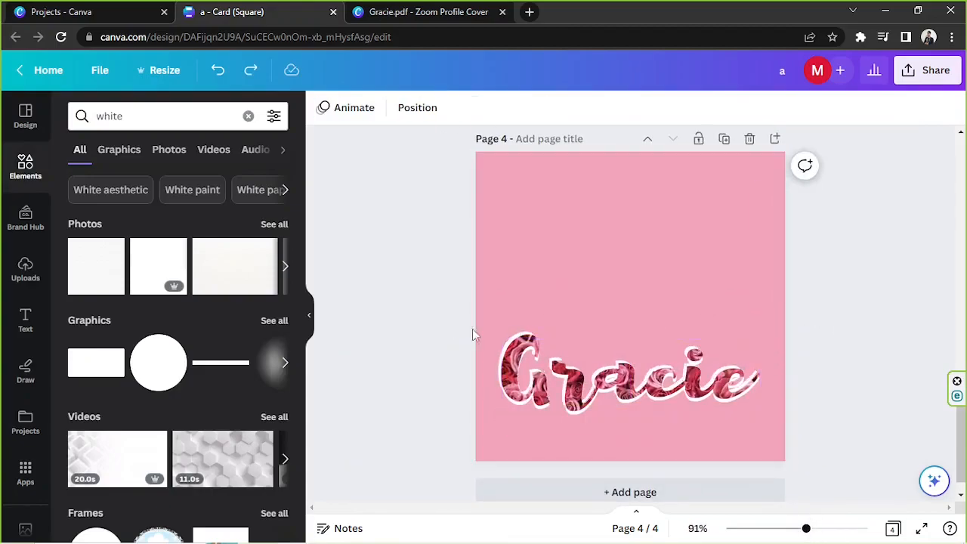
drag(727, 390, 729, 391)
drag(444, 276, 740, 412)
drag(762, 414, 828, 438)
drag(744, 404, 727, 397)
drag(813, 429, 769, 416)
drag(724, 403, 759, 416)
key(Escape)
Search the elements for "frame", add the circular frame, then resize and center it above the name lettering.
click(249, 116)
text(frame)
key(Return)
click(96, 265)
drag(551, 227, 495, 172)
drag(598, 275, 626, 265)
drag(738, 375, 716, 353)
drag(666, 307, 682, 307)
drag(523, 385, 574, 399)
click(631, 257)
Search the graphics for "circle" and add the purple brush-stroke ring around the circular frame.
click(90, 115)
text(circle)
key(Return)
click(118, 148)
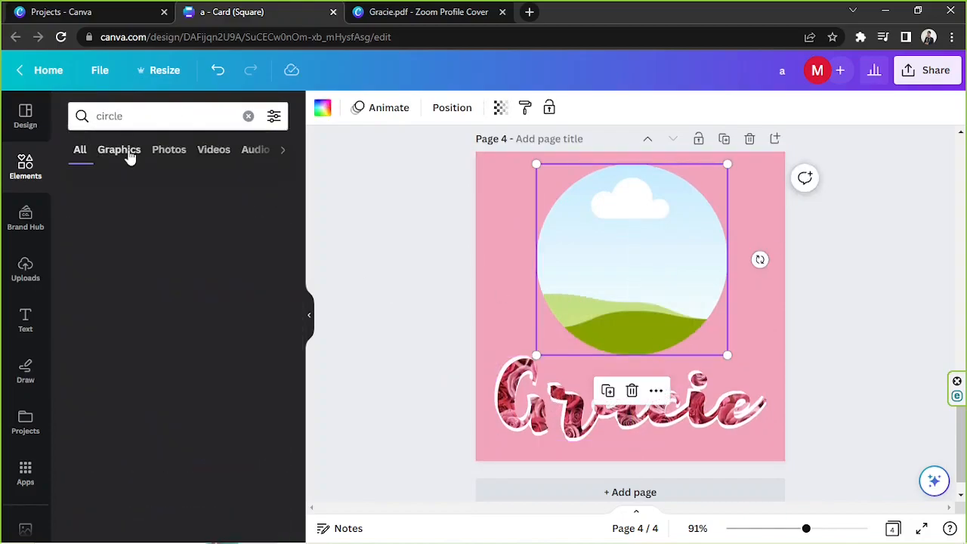
scroll(271, 326, down, 5)
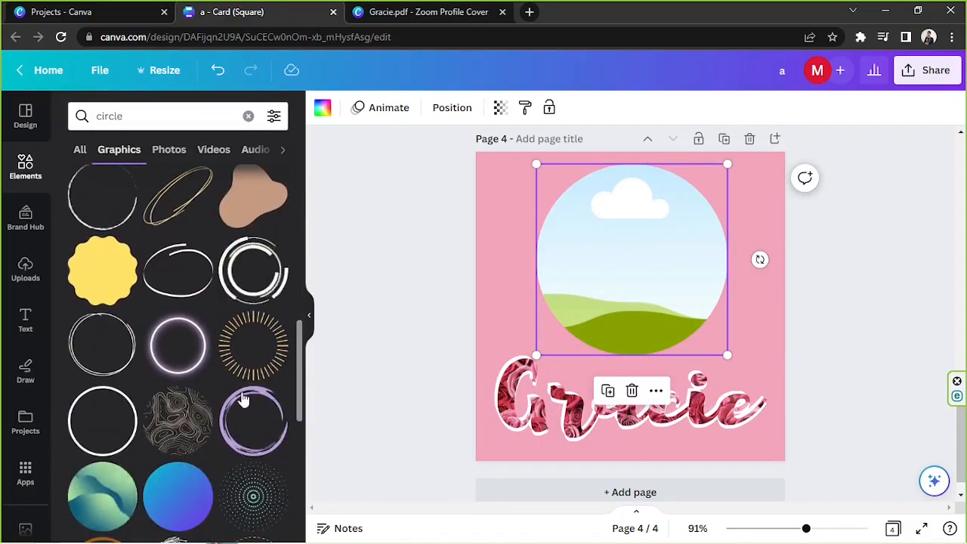
click(253, 421)
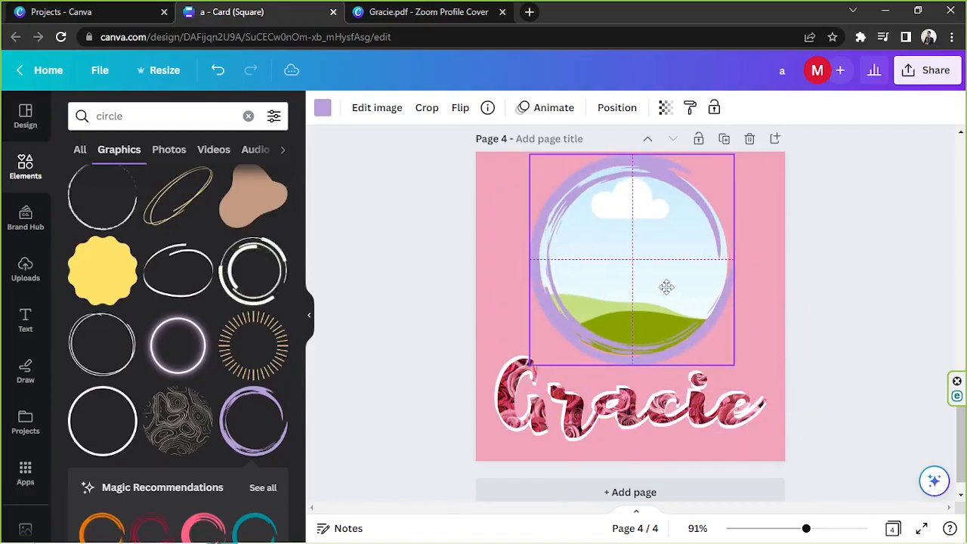
Move the ring aside, search photos for "girl child" and fill the circular frame with the girl in the flower field.
drag(664, 285, 534, 277)
click(123, 118)
text(girl)
key(Return)
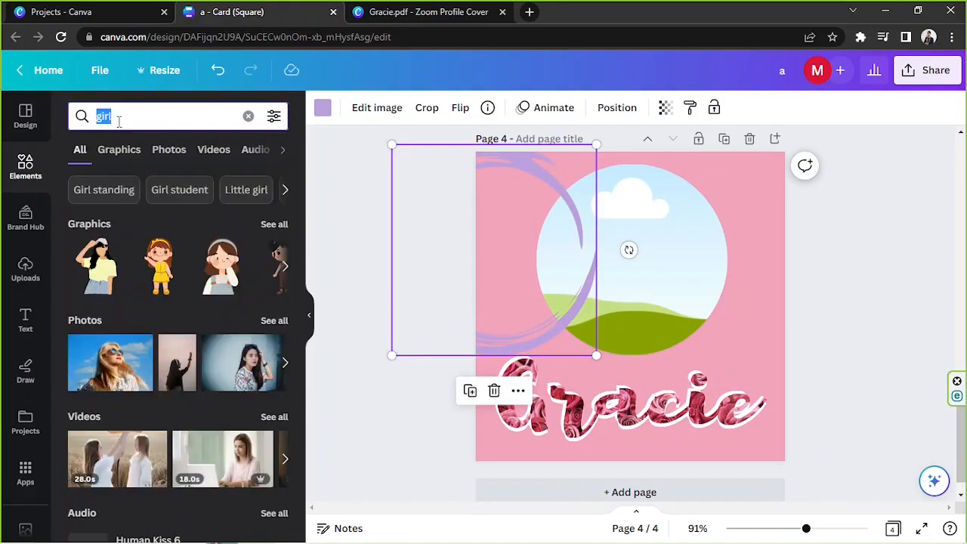
click(167, 150)
click(161, 119)
text(child)
key(Return)
scroll(192, 276, down, 5)
scroll(189, 272, down, 10)
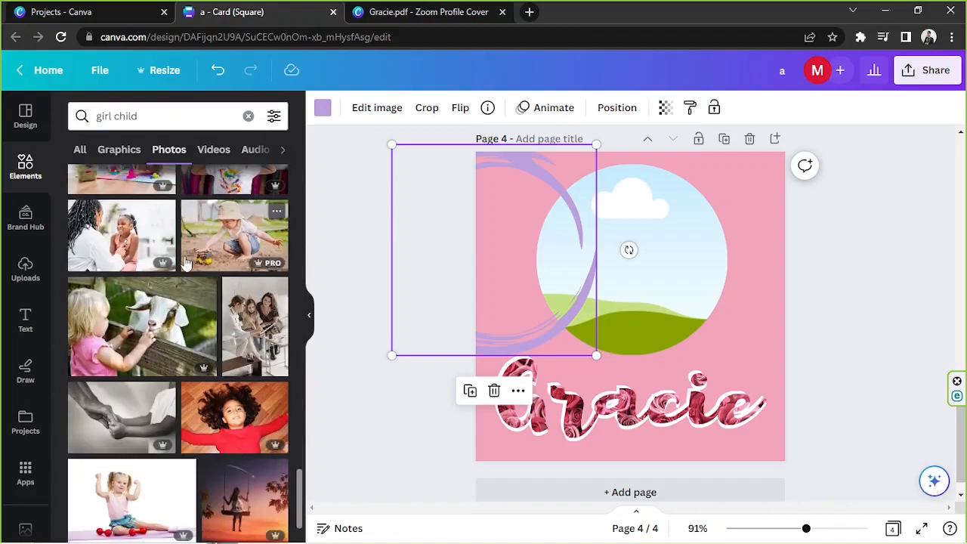
scroll(186, 264, down, 3)
drag(212, 372, 627, 257)
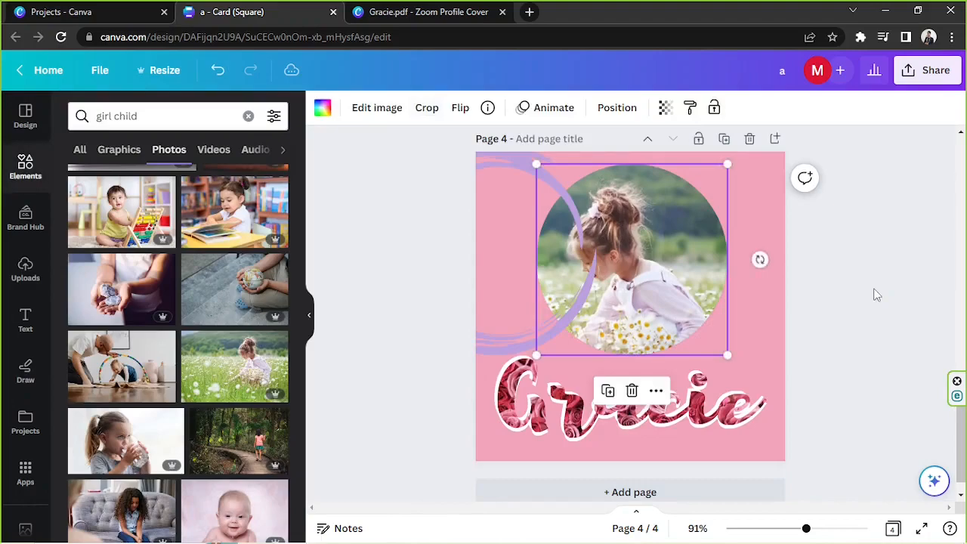
Place the brush-stroke ring back around the circular photo, recolor it white and center it on the page.
click(731, 189)
click(323, 107)
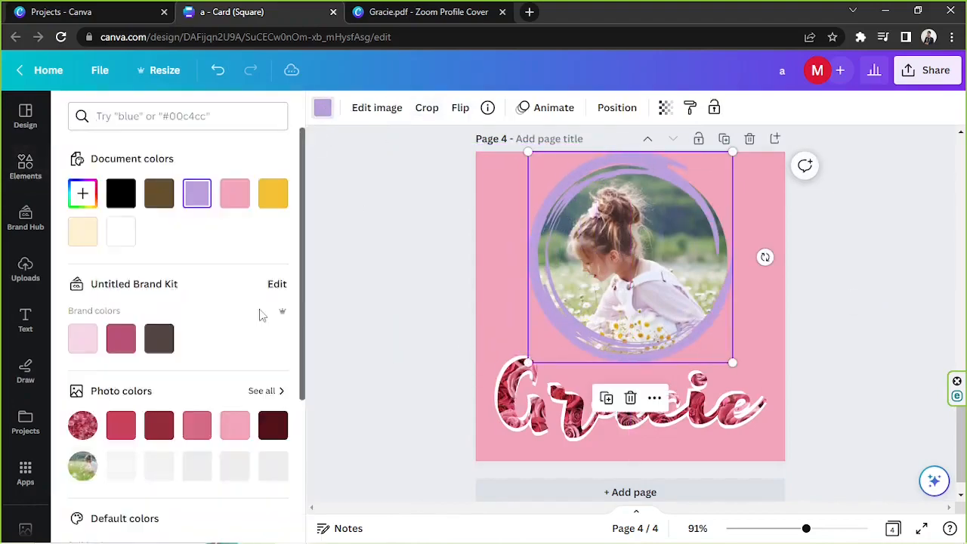
scroll(178, 302, down, 5)
click(273, 361)
mouse_move(744, 374)
mouse_down()
mouse_move(723, 346)
mouse_move(732, 361)
mouse_up()
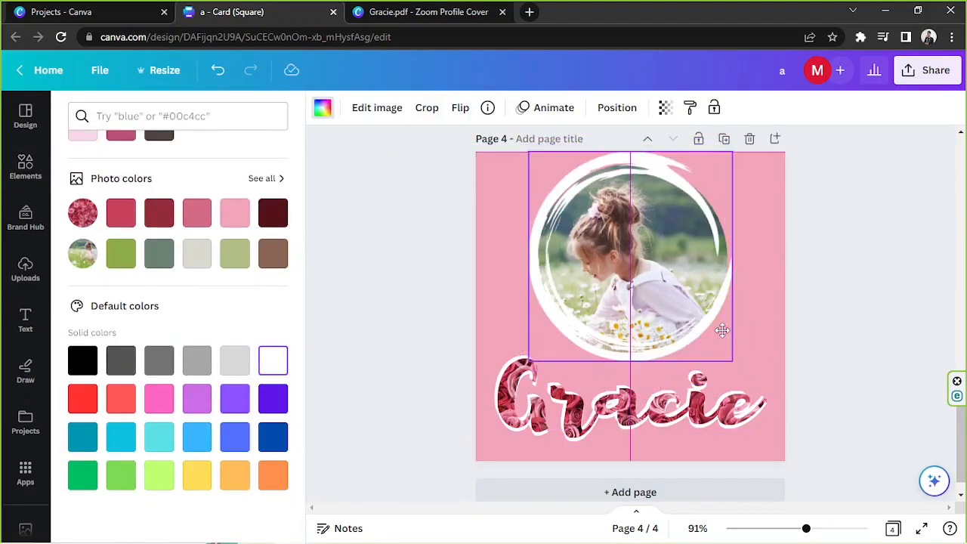
Scale down the circular photo and its ring together and center them above the name lettering.
click(835, 299)
drag(527, 151, 545, 168)
drag(623, 284, 614, 286)
key(ctrl+z)
click(413, 228)
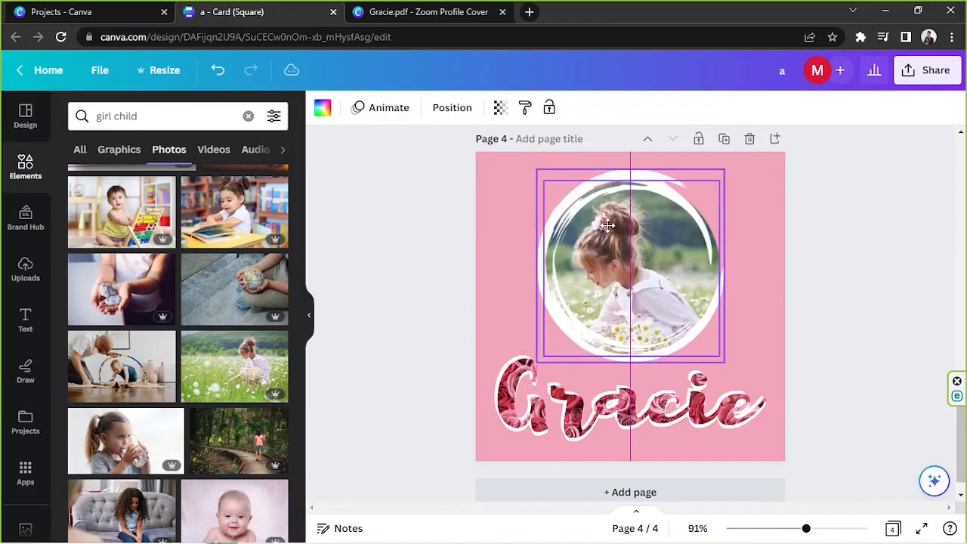
Search the elements for "design".
click(249, 117)
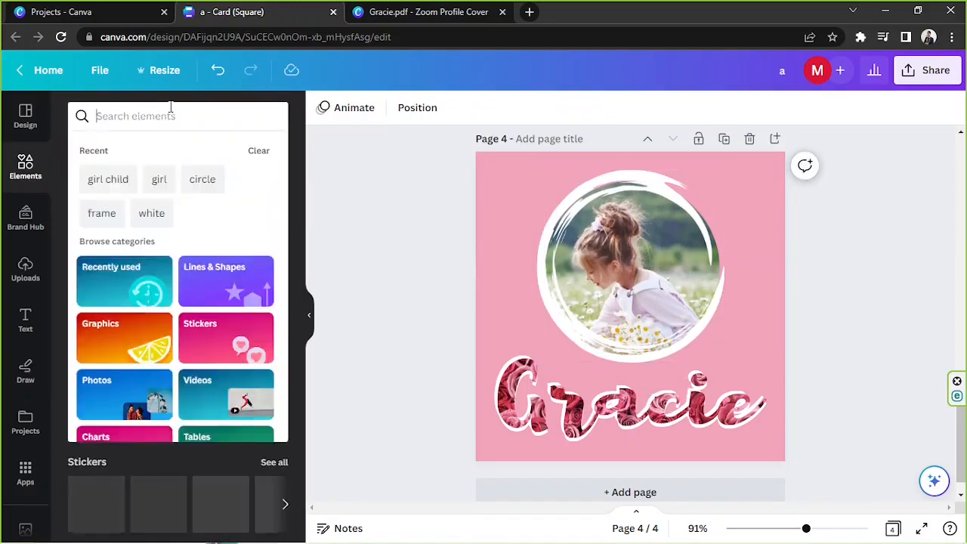
text(design)
key(Return)
Change the page background to a lighter pink using a custom solid color.
click(312, 153)
click(322, 108)
click(84, 340)
click(123, 426)
click(234, 426)
click(83, 193)
click(131, 263)
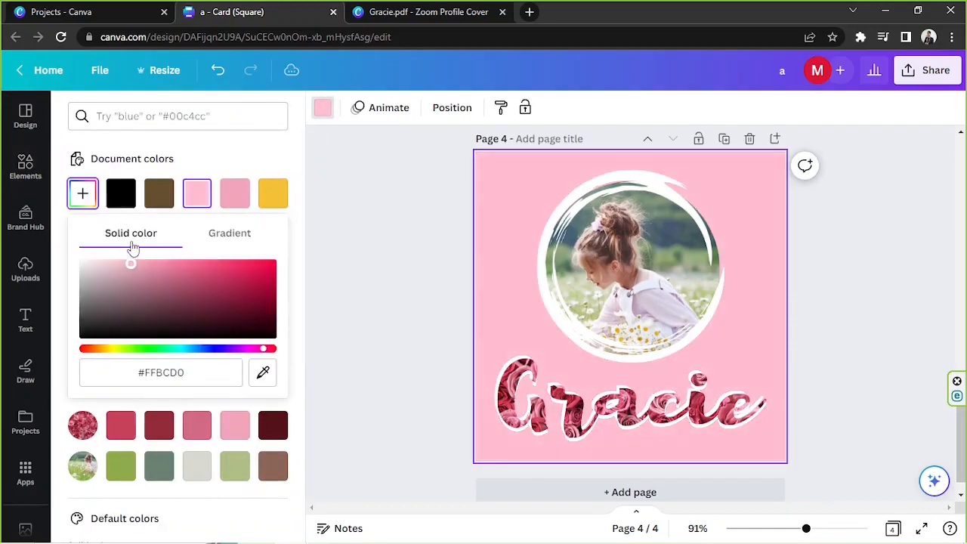
click(374, 289)
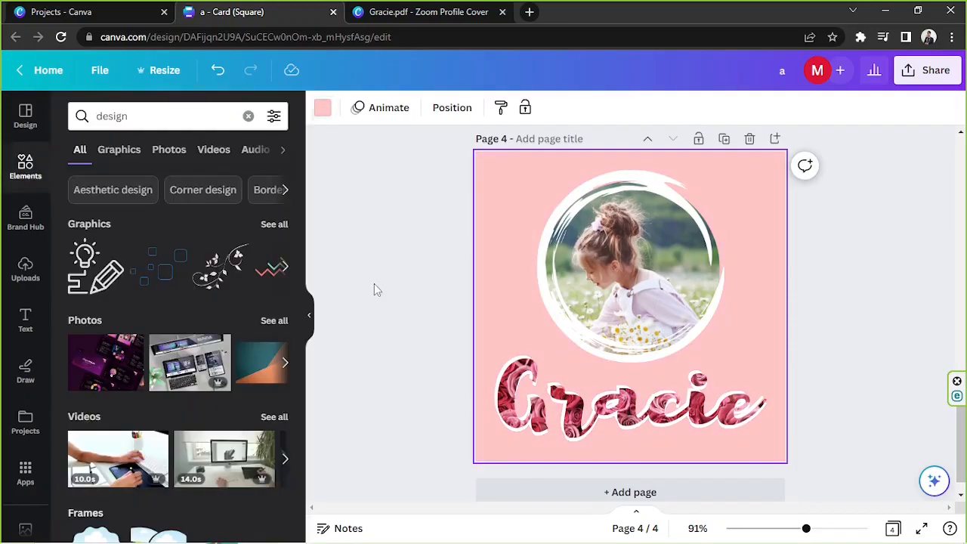
Add the flower graphic from the design results, make its petals white and place copies around the page edges.
click(277, 269)
scroll(214, 344, down, 10)
scroll(214, 340, down, 15)
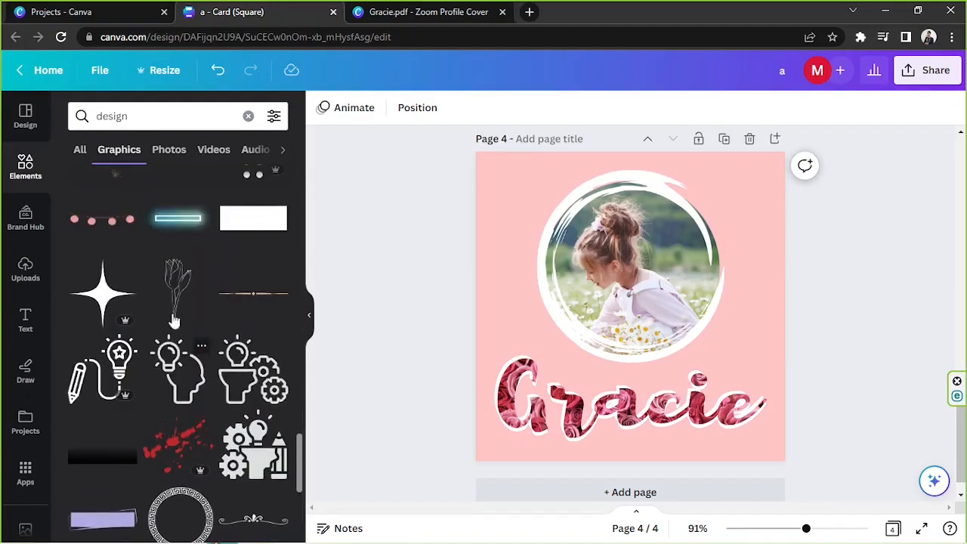
scroll(226, 317, down, 15)
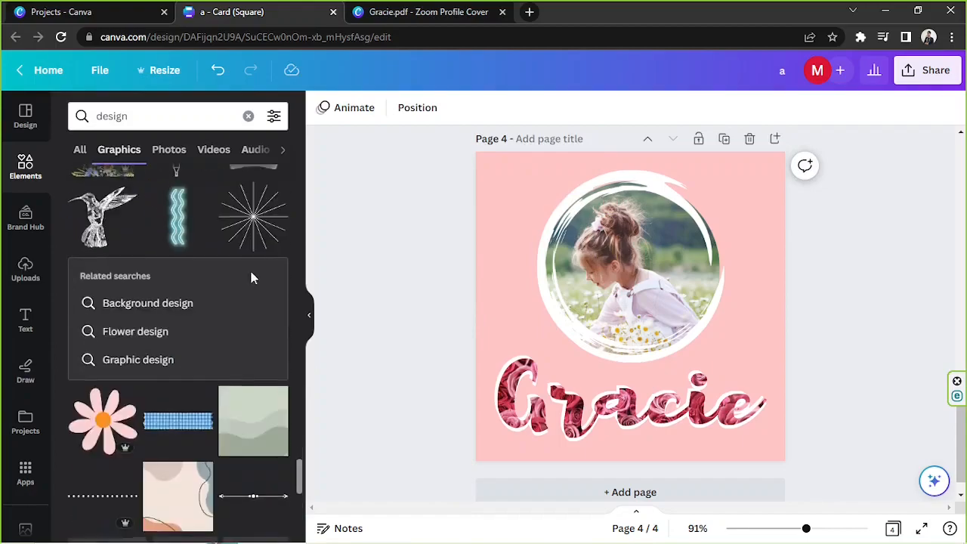
scroll(253, 277, down, 2)
click(101, 280)
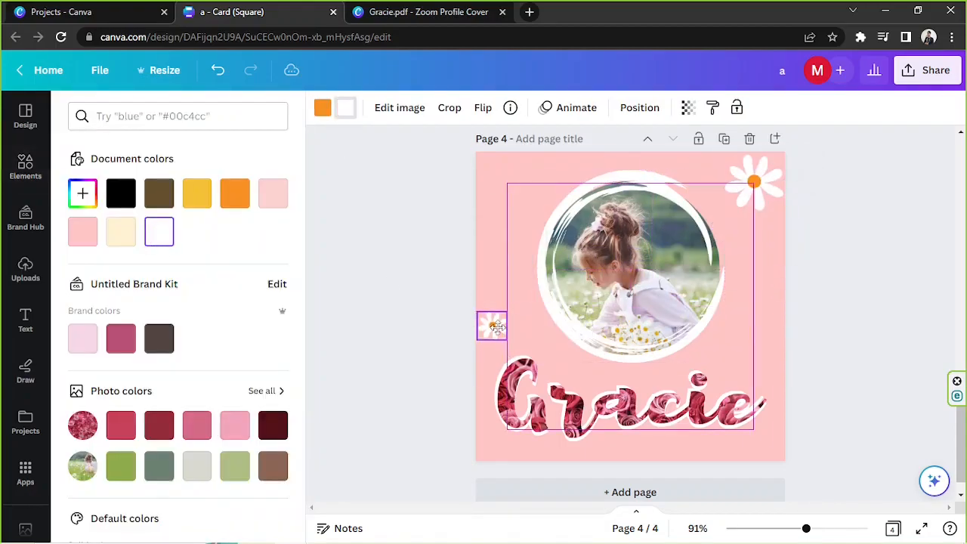
click(408, 360)
Search graphics for "leaves", discard the outlined leaf sprig and add a filled leafy branch from the Magic Recommendations.
click(123, 116)
text(leaves)
key(Return)
click(119, 148)
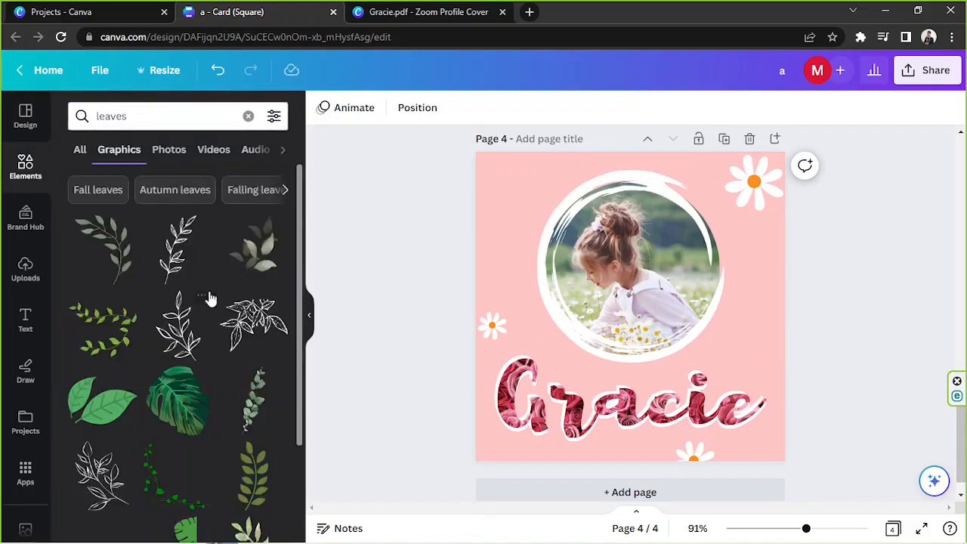
scroll(221, 286, down, 2)
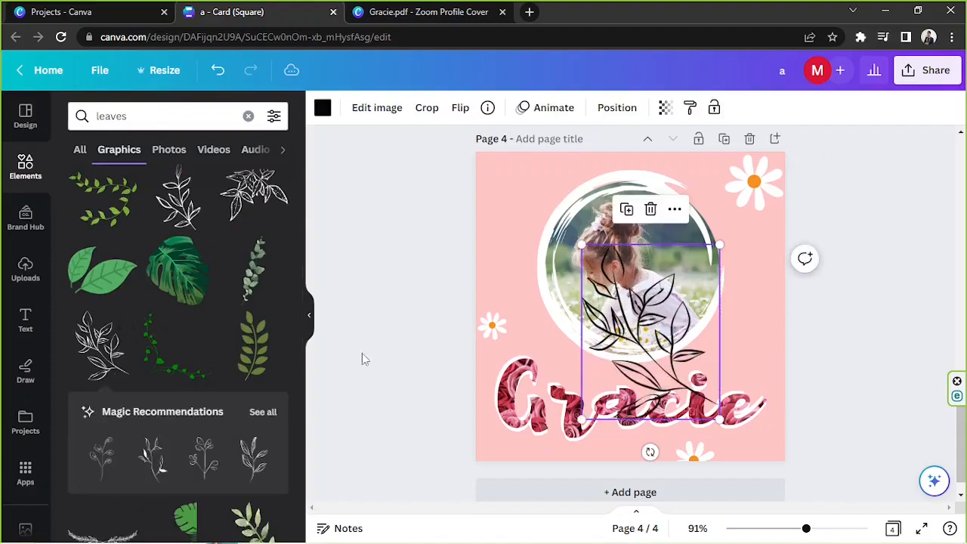
click(260, 410)
key(Delete)
click(233, 433)
Resize and rotate the leafy branch, send it to the back and place it in the page's upper-left corner.
drag(627, 318, 489, 418)
drag(538, 343, 615, 244)
drag(646, 358, 636, 405)
drag(543, 362, 497, 232)
click(630, 113)
click(227, 173)
drag(637, 165, 596, 189)
drag(451, 368, 491, 375)
drag(488, 252, 506, 235)
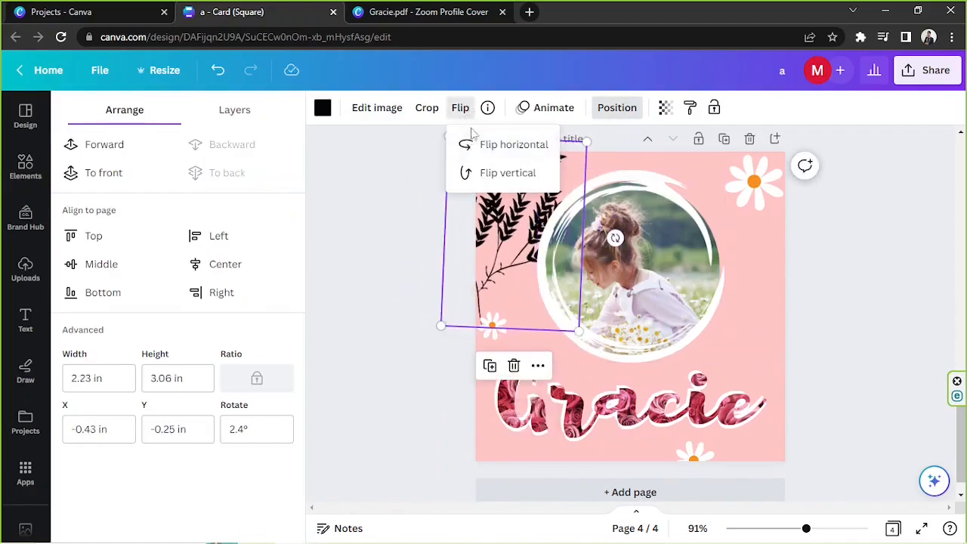
drag(615, 238, 601, 306)
drag(515, 253, 488, 243)
Recolor the leafy branch to the muted pink #D4A3AF.
click(321, 109)
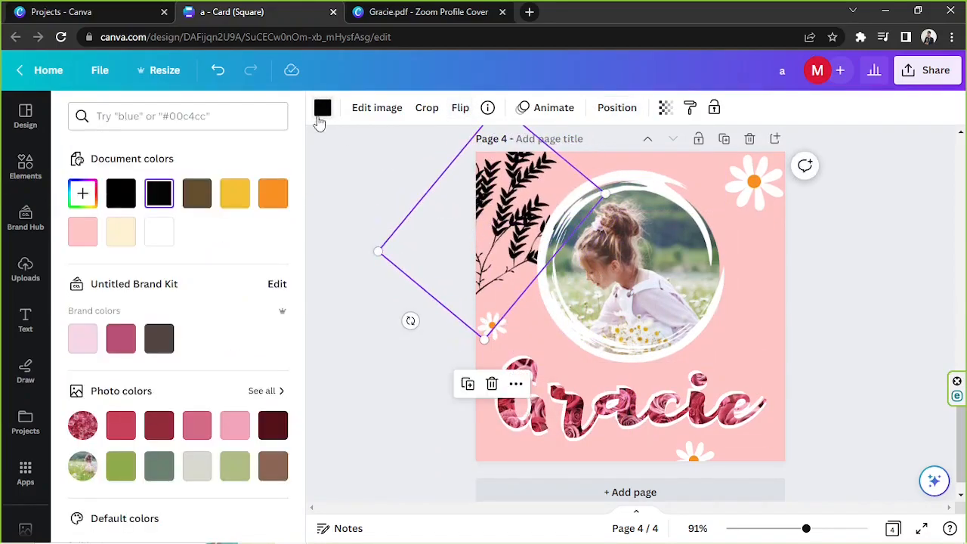
click(83, 194)
click(124, 238)
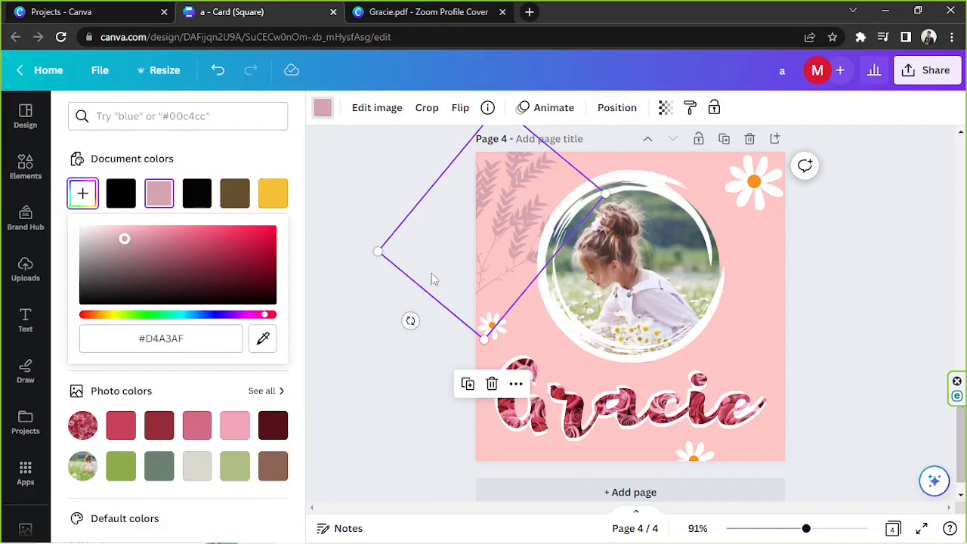
Place a rotated copy of the leafy branch in the page's lower-right corner, behind the name lettering.
drag(444, 273, 831, 400)
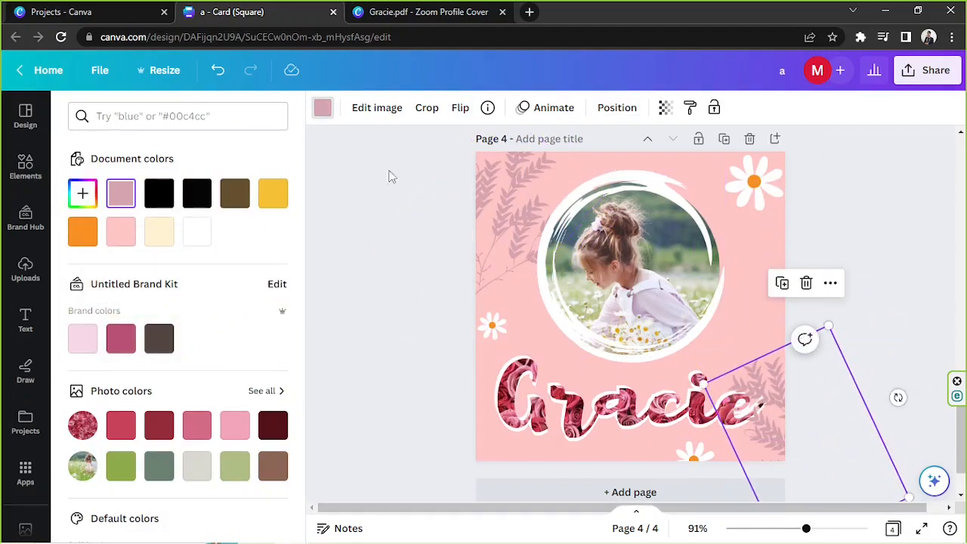
click(618, 107)
drag(704, 383, 697, 369)
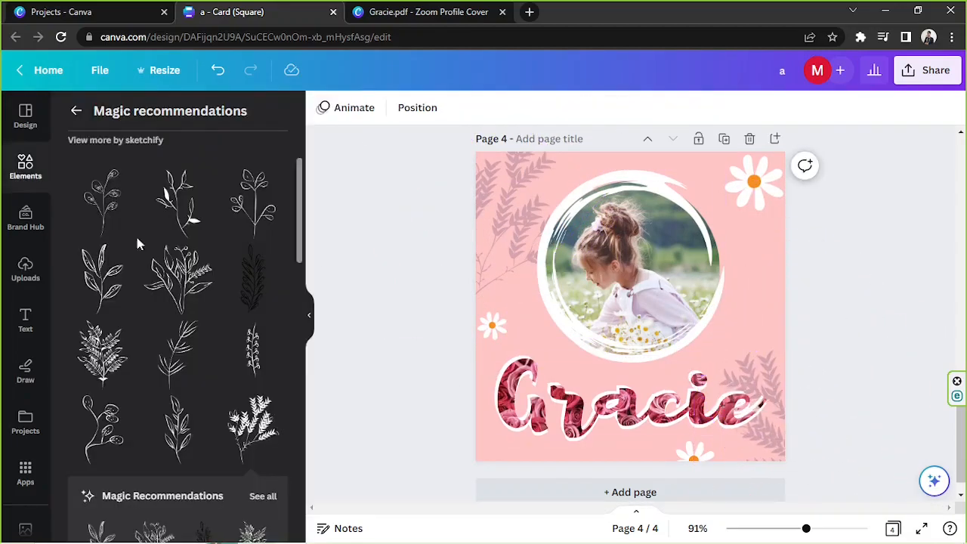
Search the photos for "gradient".
click(155, 112)
text(gradient)
key(Return)
click(168, 149)
scroll(180, 241, down, 3)
Try filling the letters of the name with purple gradient photos.
drag(112, 322, 577, 409)
scroll(176, 372, down, 5)
drag(125, 293, 534, 422)
drag(219, 363, 626, 420)
key(ctrl+z)
drag(261, 392, 621, 421)
drag(240, 374, 869, 423)
Try filling the letter G with the peach gradient photo.
scroll(219, 350, down, 3)
scroll(220, 347, down, 12)
drag(157, 298, 522, 407)
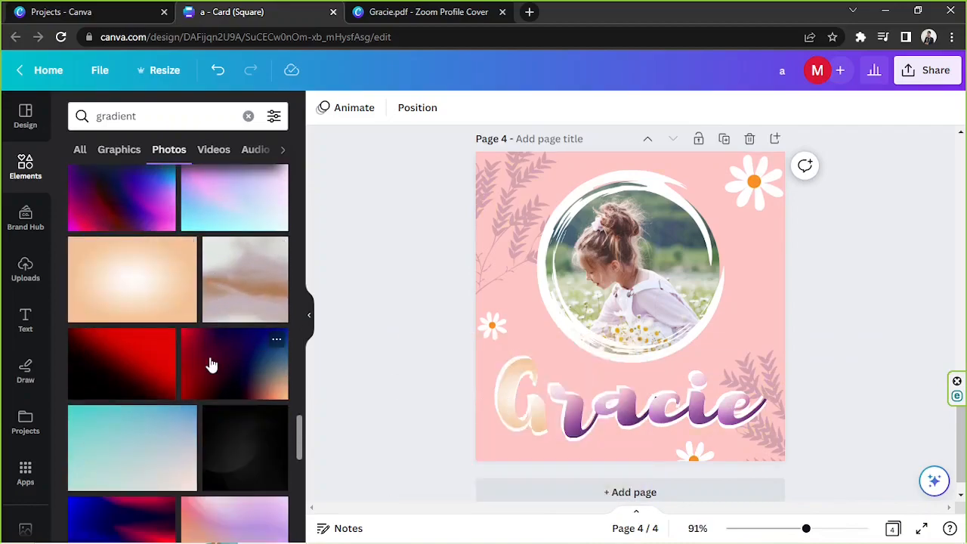
Find a pastel purple and pink photo in the gradient results and fill all letters of the name with it.
scroll(211, 365, down, 15)
scroll(199, 376, down, 15)
scroll(140, 369, down, 15)
scroll(139, 368, down, 15)
drag(256, 393, 832, 354)
scroll(181, 397, down, 5)
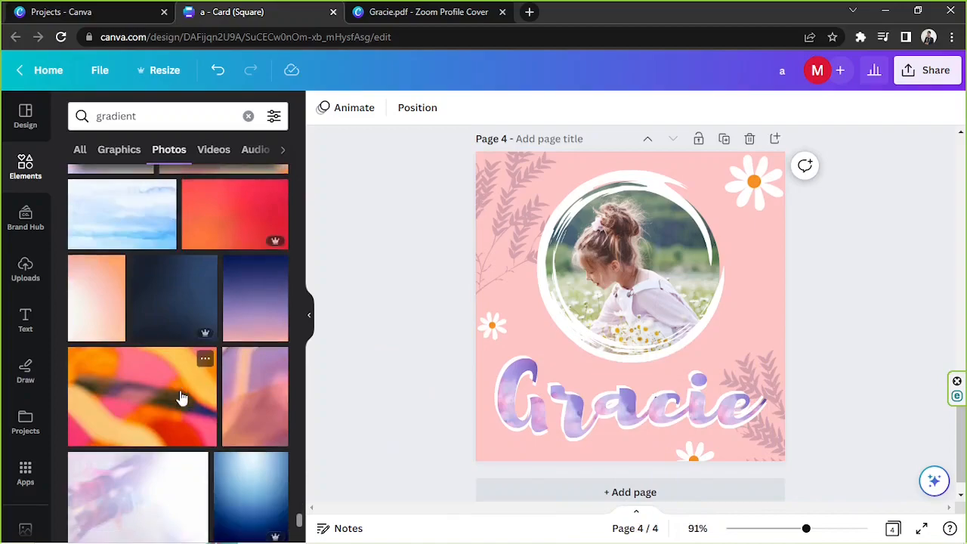
Try changing the card's background colour to pale lilac and light blue.
scroll(181, 396, down, 3)
click(322, 108)
click(82, 193)
drag(108, 255, 126, 235)
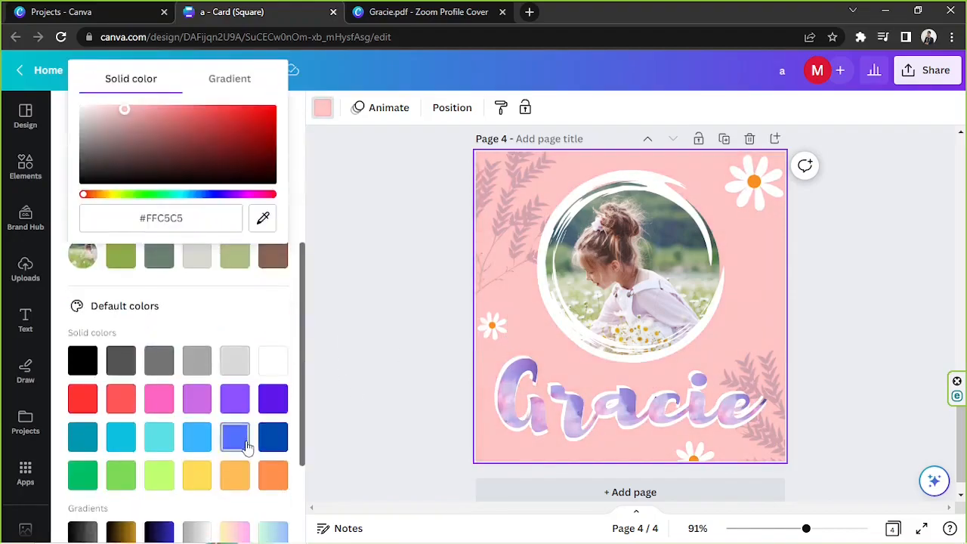
click(122, 426)
click(83, 194)
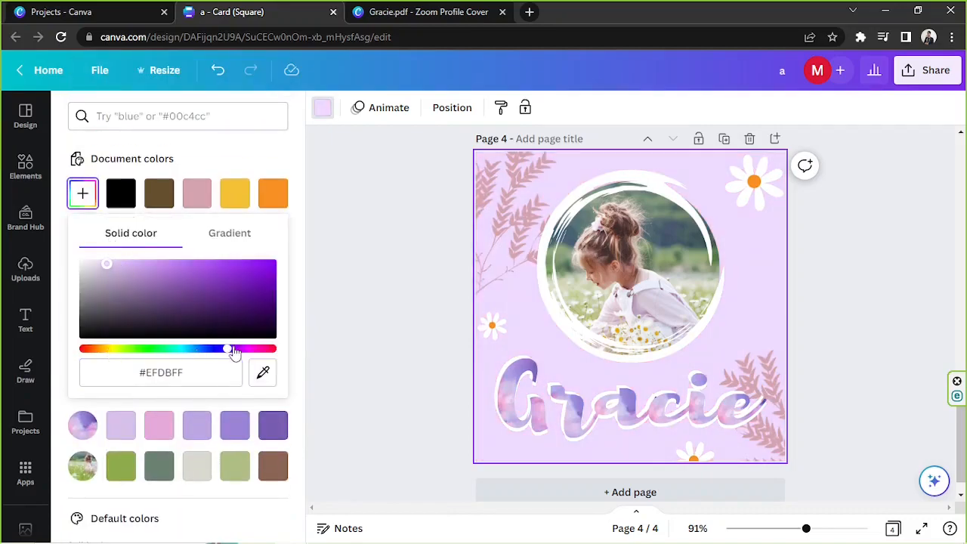
drag(97, 268, 130, 236)
mouse_move(216, 350)
mouse_down()
mouse_move(196, 347)
mouse_move(210, 346)
mouse_up()
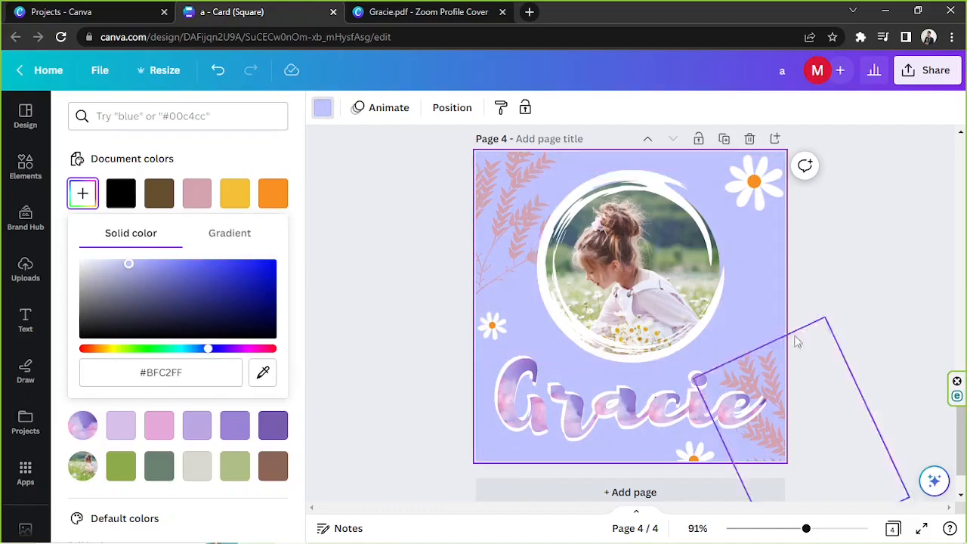
key(ctrl+z)
click(826, 300)
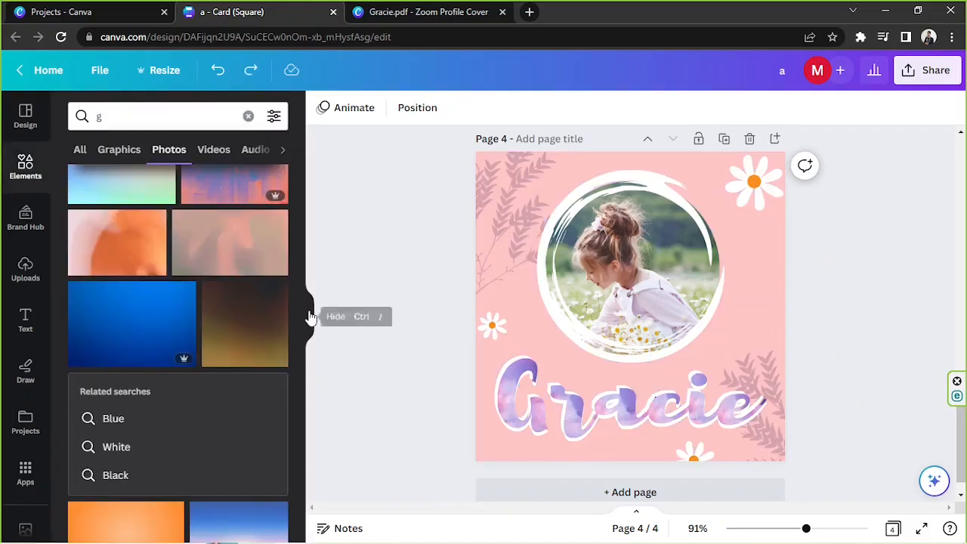
Remove the daisies and the white brushed ring around the photo from the card.
click(309, 315)
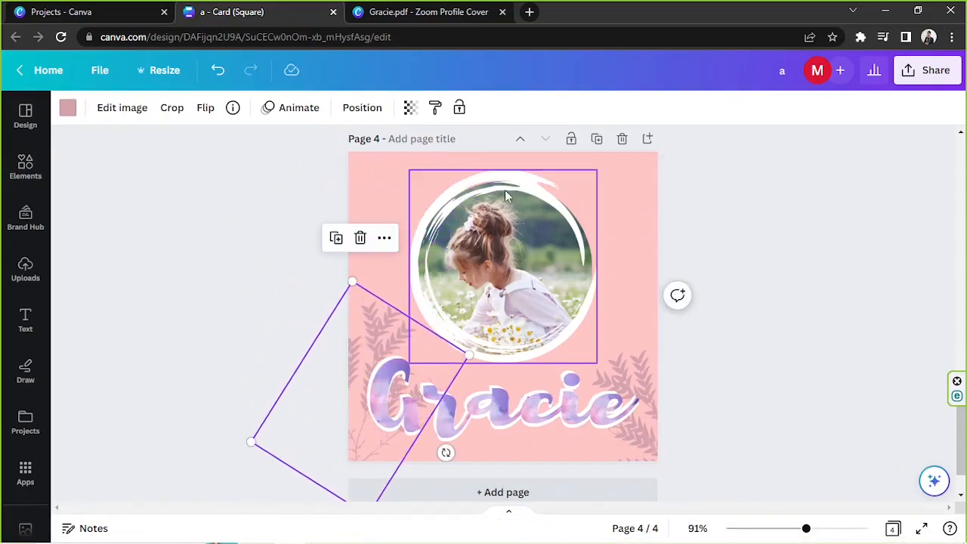
click(270, 231)
click(25, 166)
scroll(179, 275, down, 10)
drag(672, 409, 672, 206)
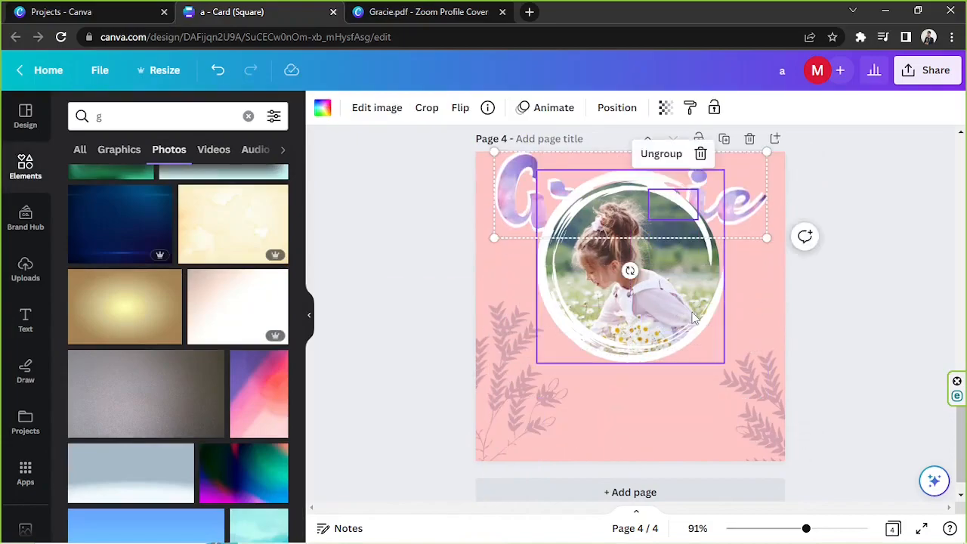
click(692, 312)
key(Delete)
Shrink the name lettering slightly and set it centred below the circular photo.
drag(683, 309, 682, 377)
click(707, 200)
drag(767, 238, 725, 224)
drag(650, 321, 656, 267)
drag(533, 208, 569, 389)
drag(654, 272, 654, 260)
Reposition and rotate the leaf sprigs at the card's upper-left and lower-right edges, and move the name slightly down.
drag(513, 318, 521, 263)
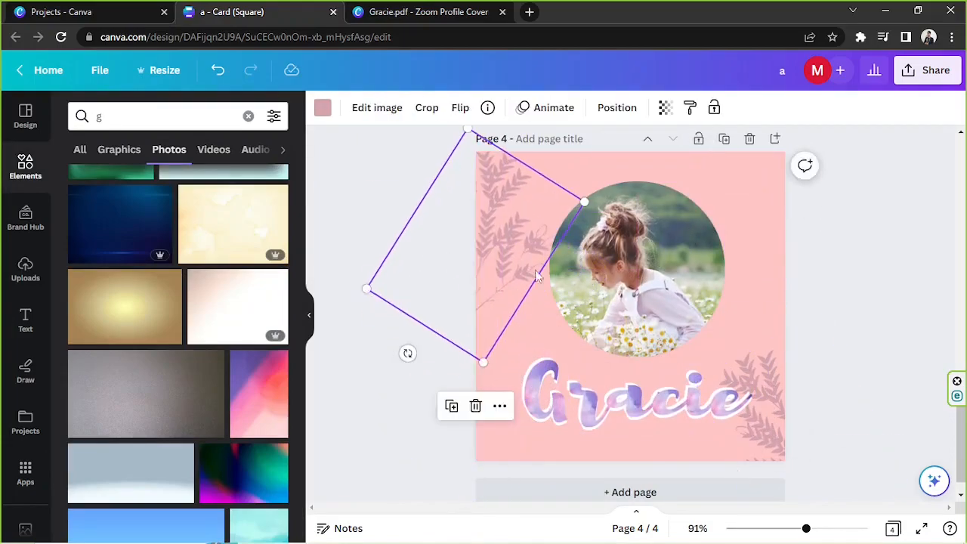
drag(780, 437, 763, 412)
drag(475, 267, 467, 260)
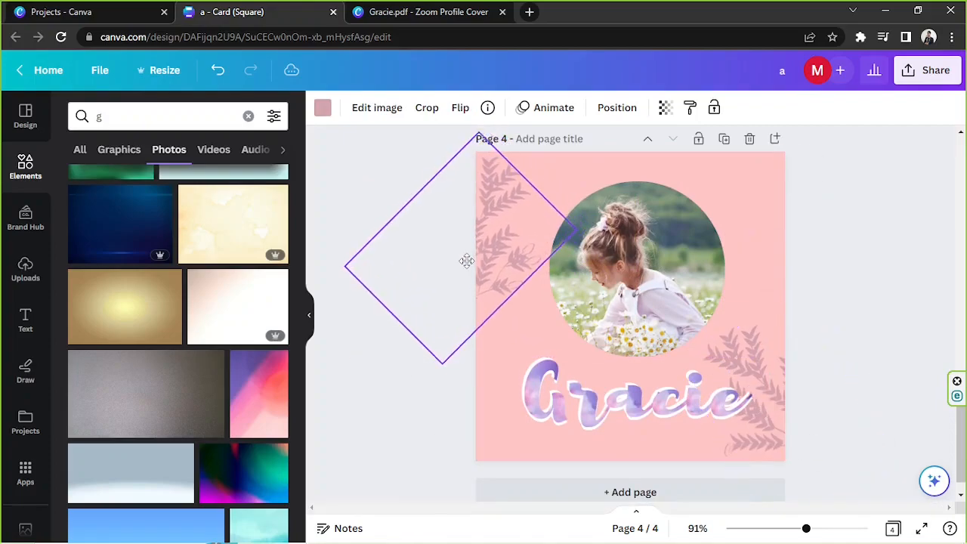
drag(780, 400, 793, 411)
click(638, 400)
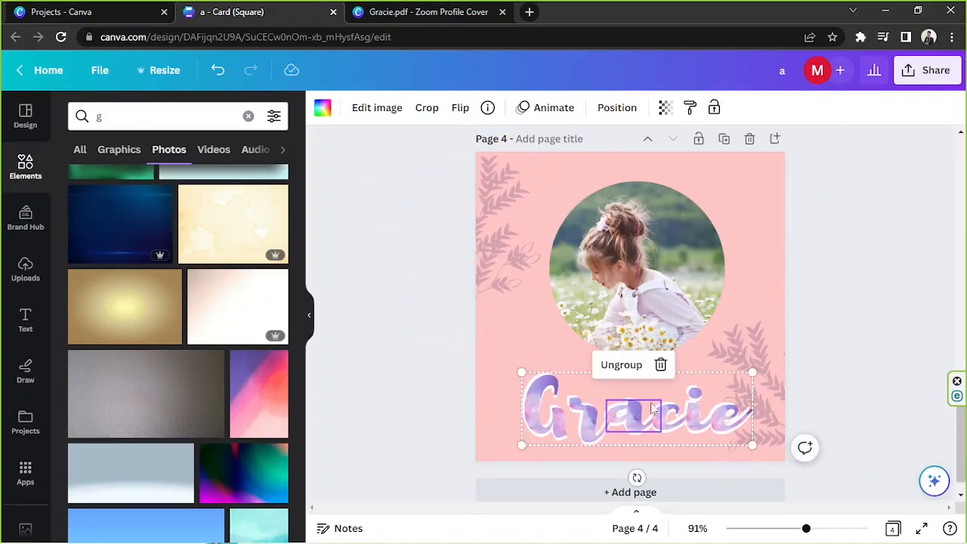
Try applying the Curved shadow effect to the letter a of the name.
click(377, 107)
click(176, 422)
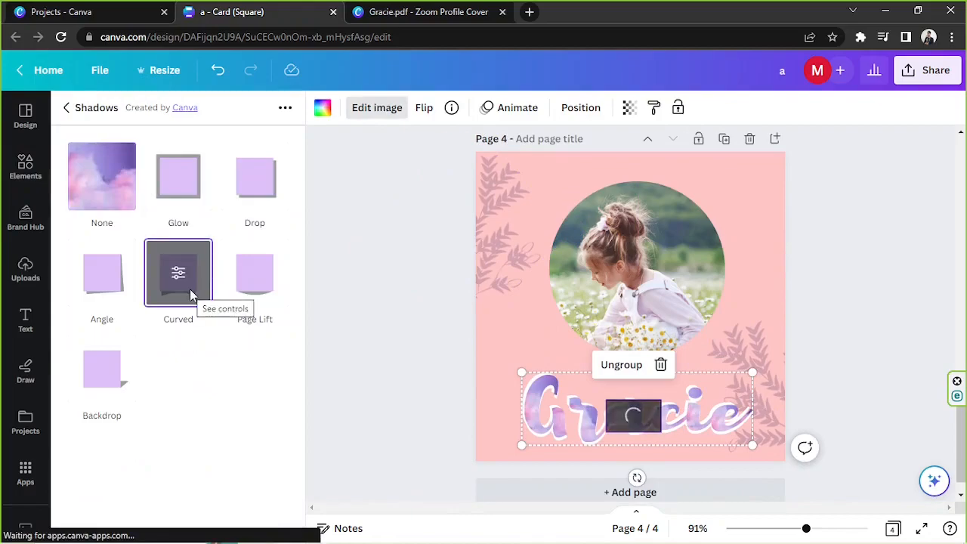
click(198, 519)
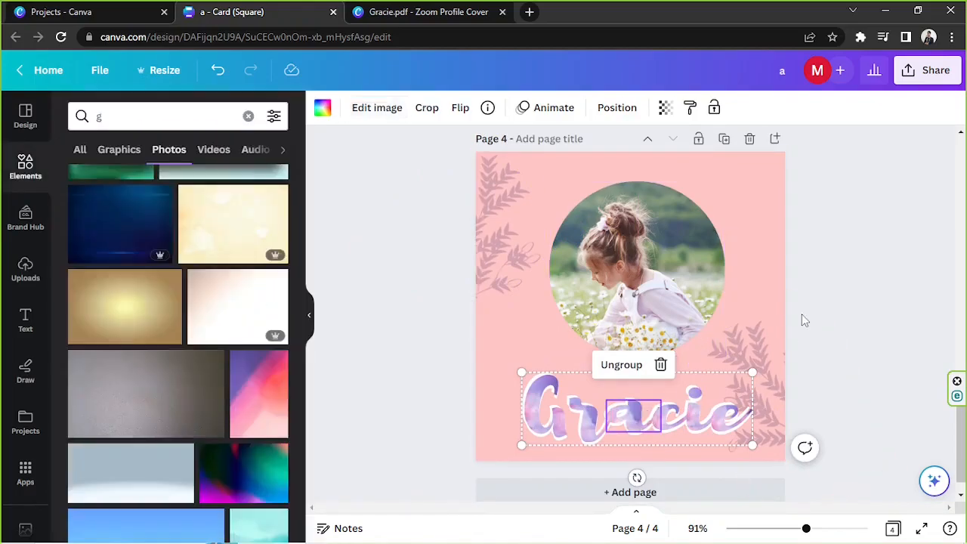
click(350, 209)
Search the graphics for "flower" and add the cluster of three simple flowers at the card's upper-right corner.
click(163, 123)
text(flower)
key(Return)
click(118, 149)
drag(102, 269, 764, 223)
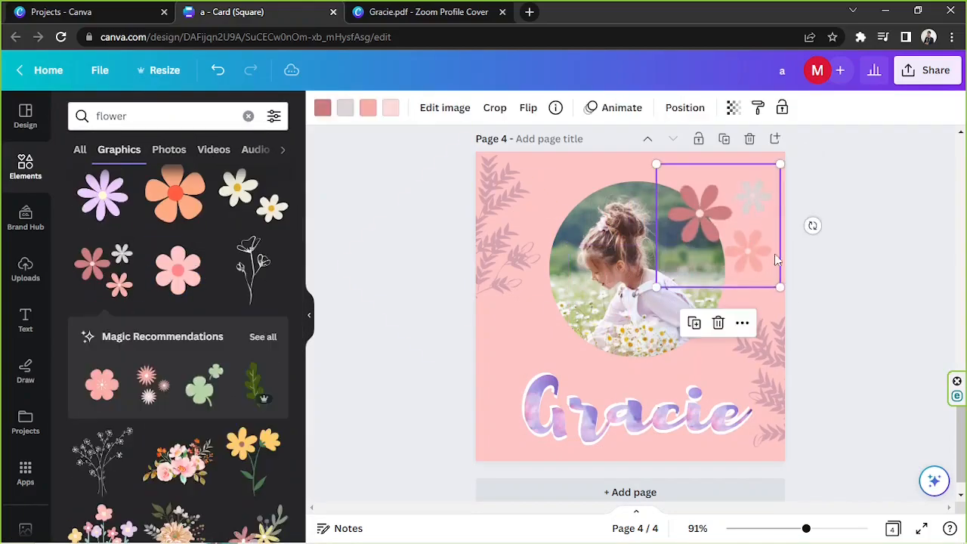
Recolour the flower cluster mauve, white and cream, shrink it, and place a copy at the card's edge before the name.
click(344, 108)
click(274, 235)
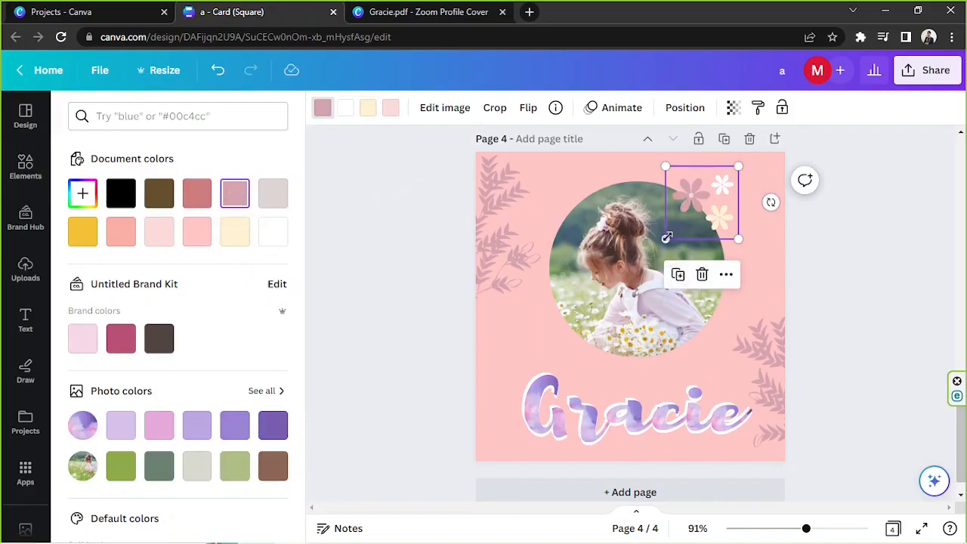
drag(738, 219, 761, 380)
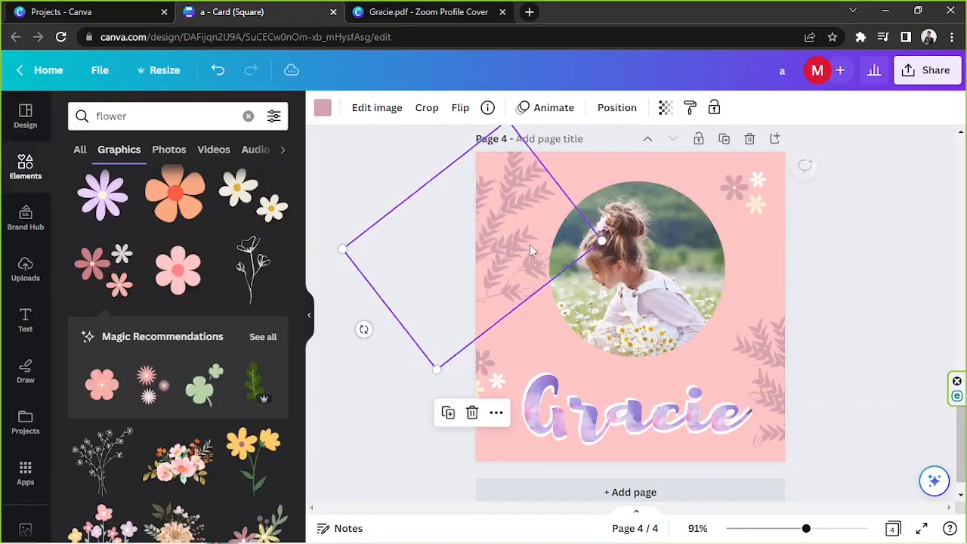
drag(787, 338, 788, 343)
Search the graphics for "circle".
click(152, 116)
text(circle)
key(Return)
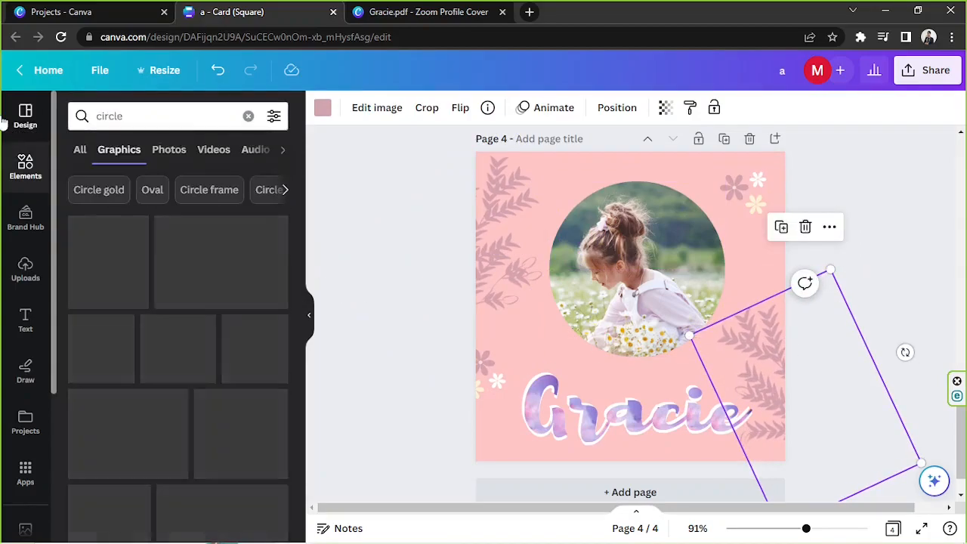
Try placing a circle graphic from the results over the photo and recolouring it.
scroll(224, 264, down, 5)
scroll(225, 263, down, 10)
drag(185, 251, 615, 253)
drag(678, 312, 724, 362)
drag(687, 328, 680, 326)
click(323, 107)
click(275, 192)
Add the orange brushed ring from the circle results, colour it the background pink and fit it over the circular photo.
scroll(177, 353, down, 10)
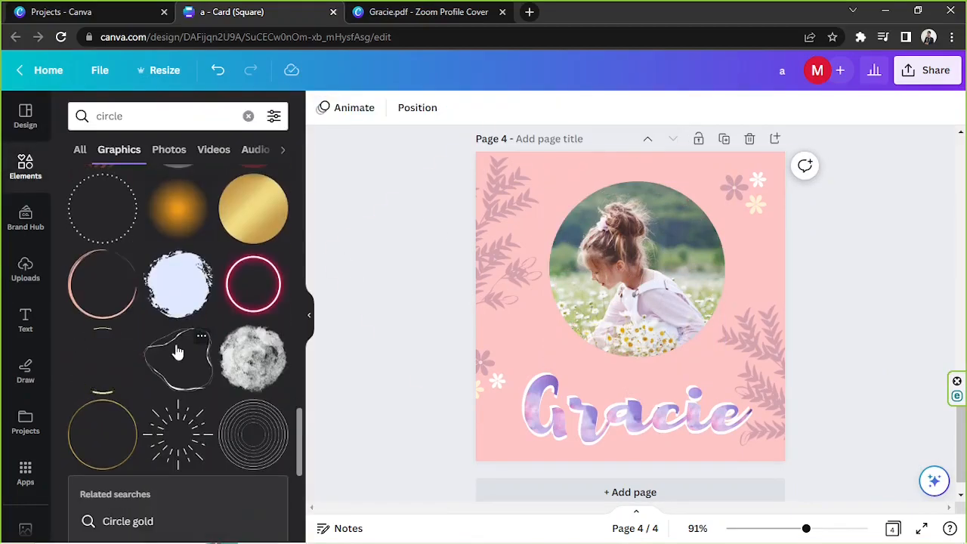
scroll(175, 340, down, 8)
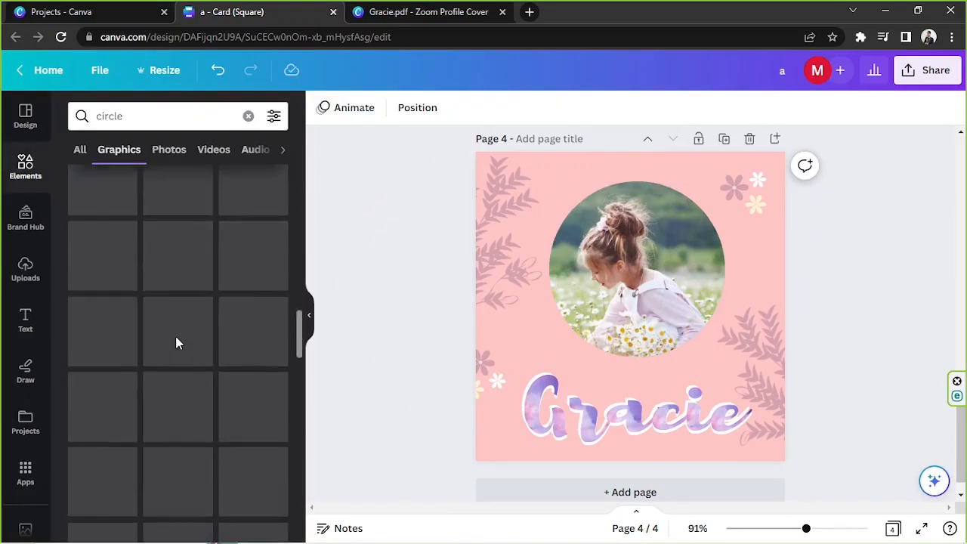
scroll(219, 309, down, 10)
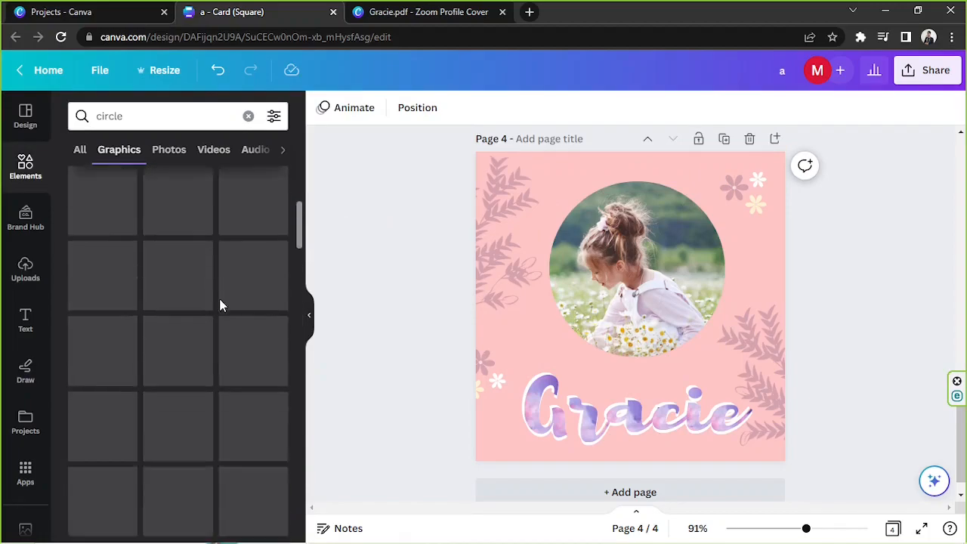
scroll(214, 289, down, 10)
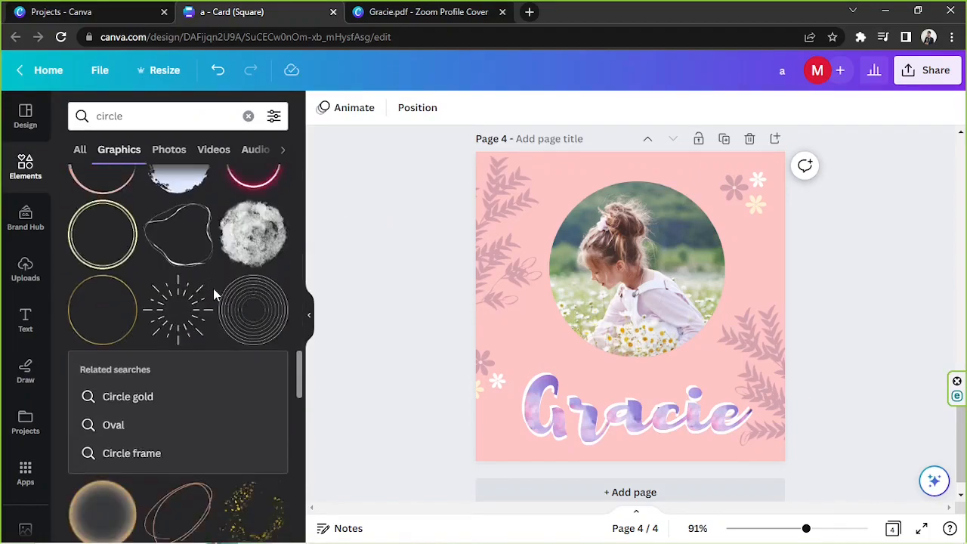
scroll(213, 288, down, 5)
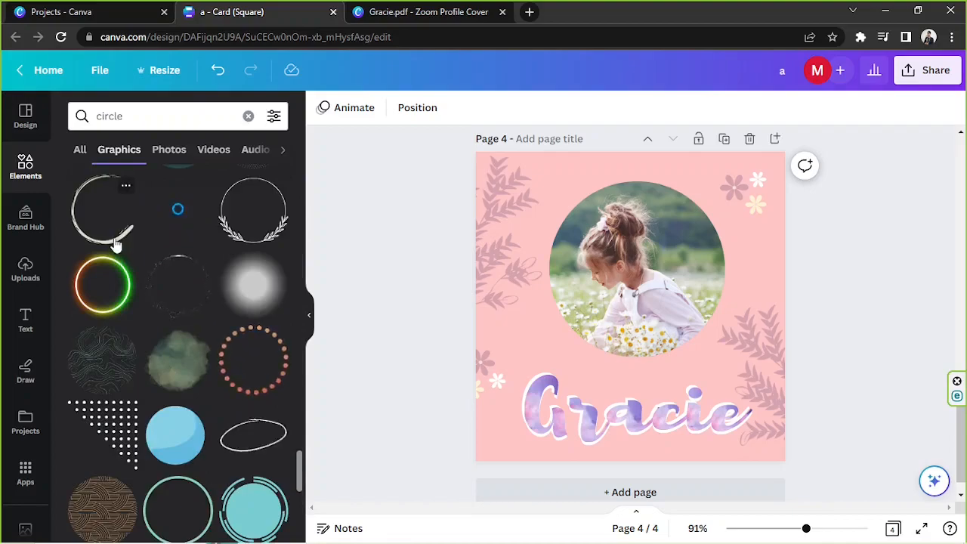
click(102, 302)
drag(611, 283, 581, 221)
click(322, 108)
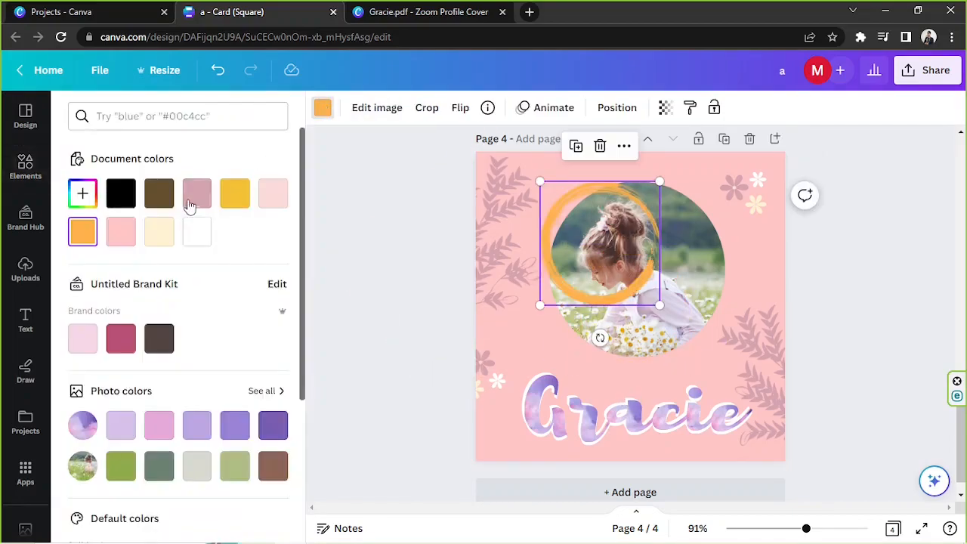
drag(659, 305, 723, 361)
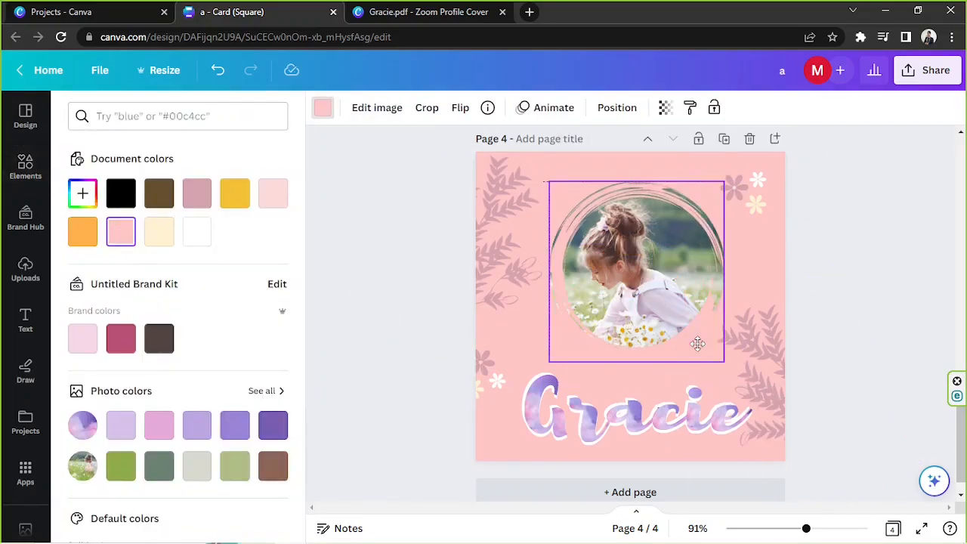
click(821, 267)
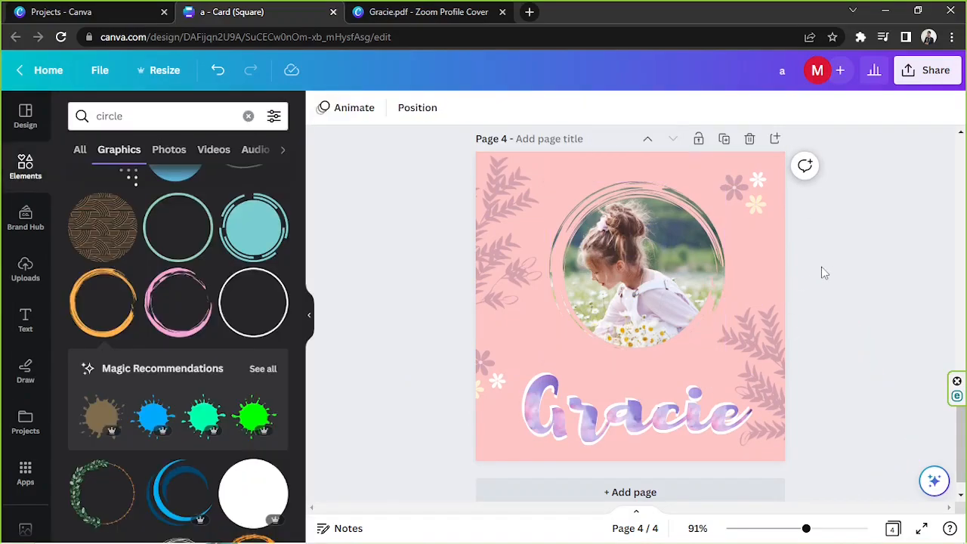
Move the name lettering slightly up and search the graphics for "swatch".
drag(698, 403, 698, 378)
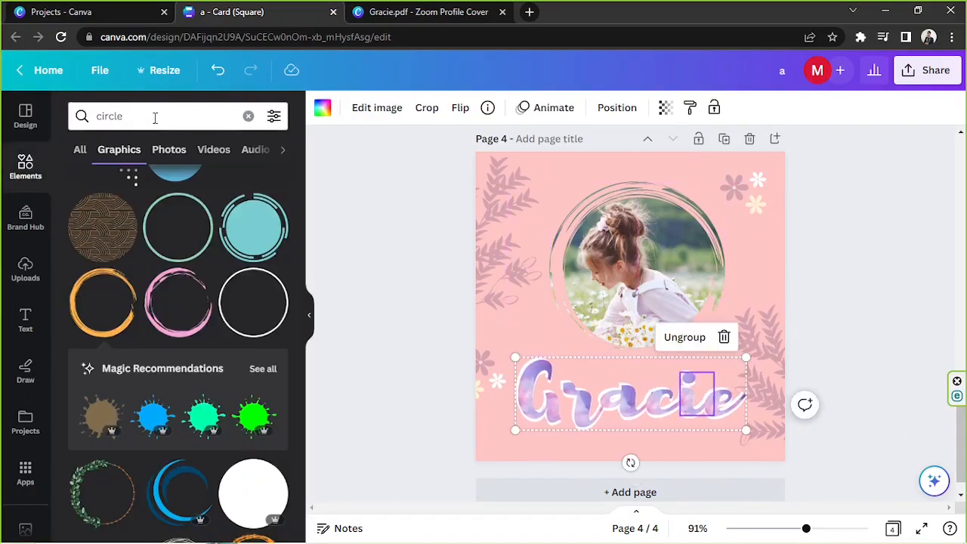
triple_click(155, 117)
key(BackSpace)
text(swatch)
key(Return)
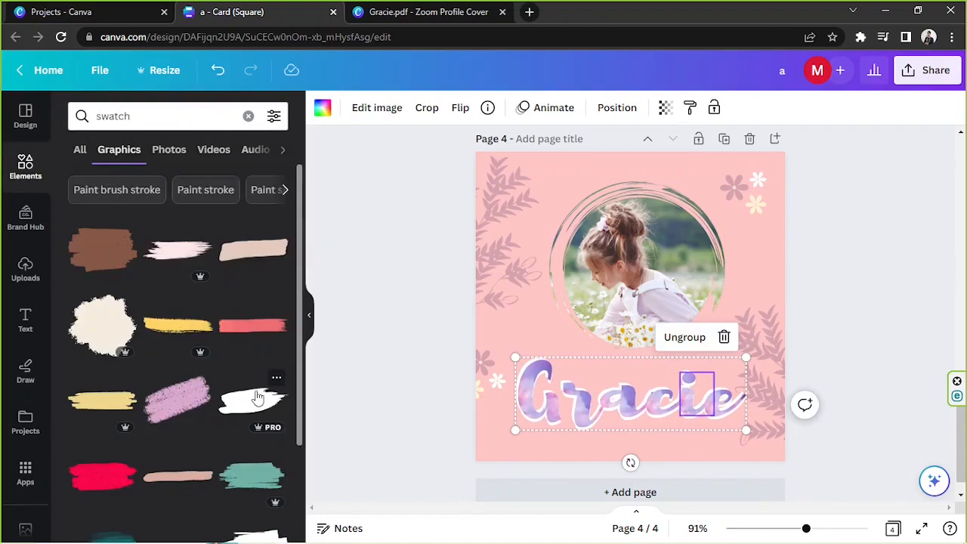
Try filling the letter G of the name with the gold glitter brush stroke.
scroll(227, 362, down, 5)
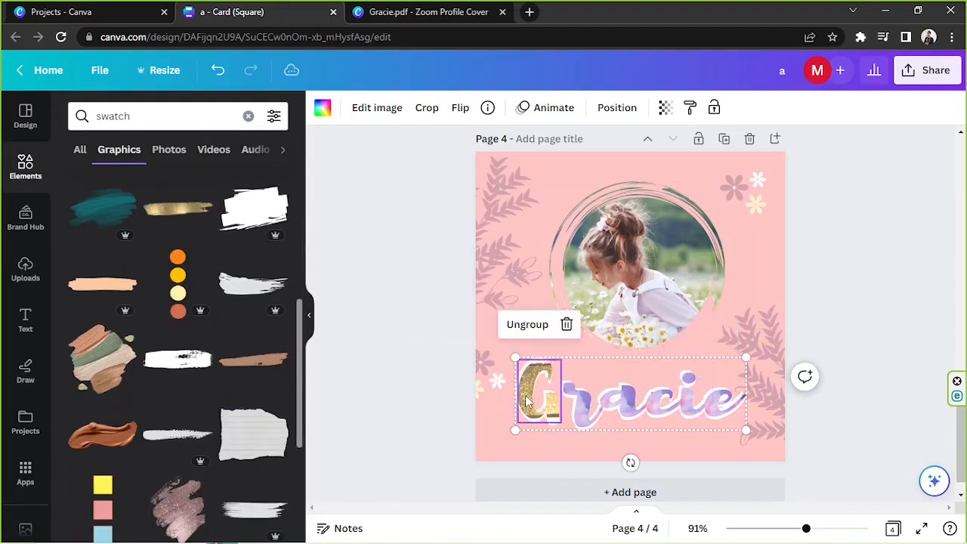
double_click(515, 360)
click(336, 137)
click(401, 499)
click(532, 367)
click(533, 326)
click(516, 397)
click(618, 406)
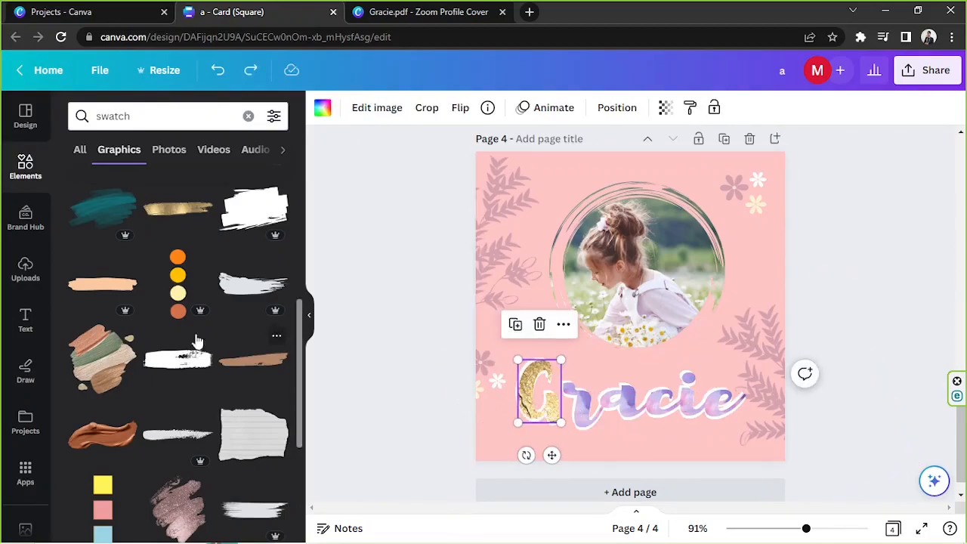
Fill the letter G with the magenta paint swatch and enlarge the swatch inside it to cover the letter.
scroll(257, 340, down, 8)
drag(101, 315, 535, 399)
double_click(535, 400)
drag(596, 423, 751, 506)
drag(704, 440, 731, 402)
click(408, 359)
Fill the letter r with the magenta paint swatch, enlarged and repositioned to cover the whole letter.
drag(535, 400, 542, 419)
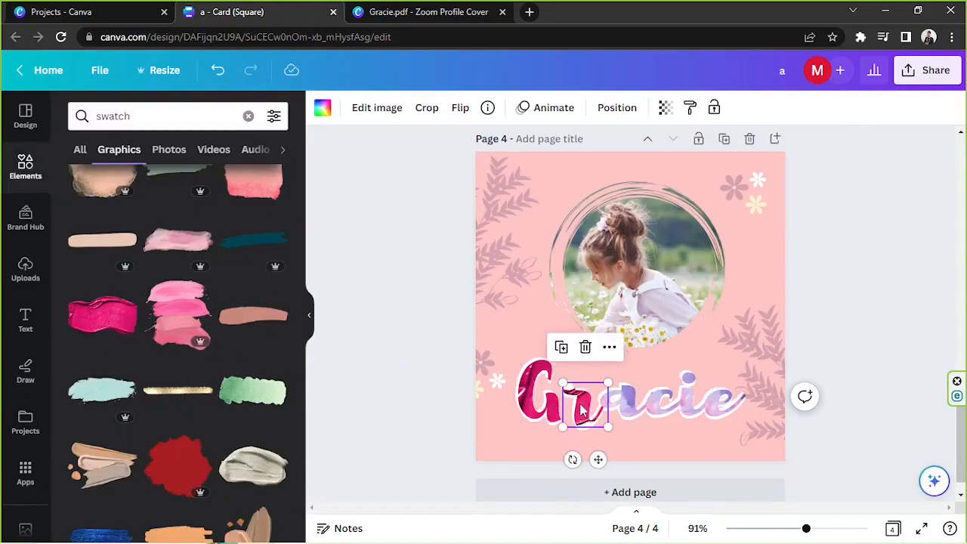
double_click(581, 410)
drag(627, 426, 705, 471)
drag(673, 443, 676, 407)
drag(706, 444, 750, 466)
drag(729, 434, 729, 421)
click(403, 349)
Fill the letters a and c with the magenta paint swatch, scaling and positioning it within each letter.
drag(101, 314, 428, 290)
double_click(624, 402)
drag(598, 356, 685, 399)
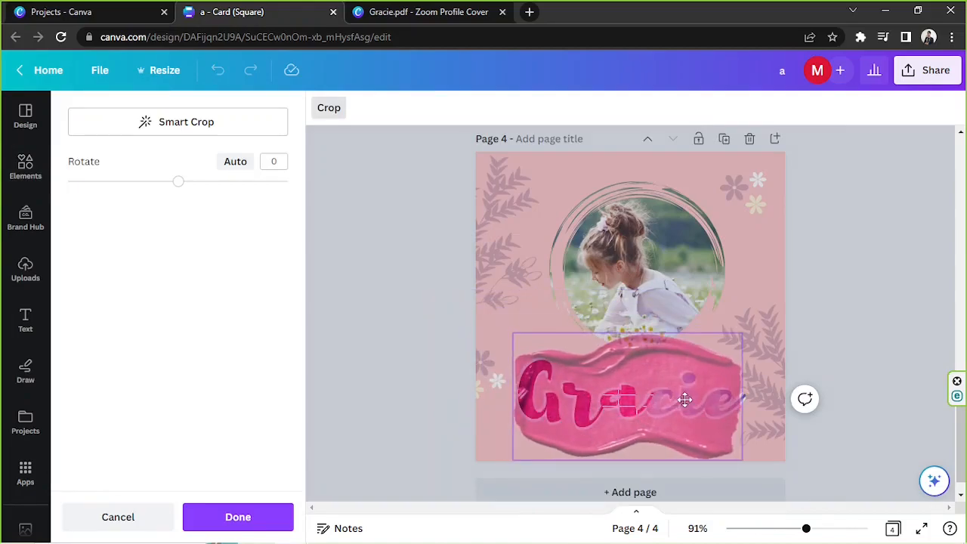
click(631, 482)
drag(126, 309, 458, 333)
double_click(662, 404)
drag(586, 370, 678, 401)
drag(543, 340, 506, 332)
click(426, 362)
Fill the letters i and e with the magenta paint swatch, scaling it to cover each letter.
drag(84, 305, 447, 318)
double_click(691, 397)
drag(695, 363, 724, 403)
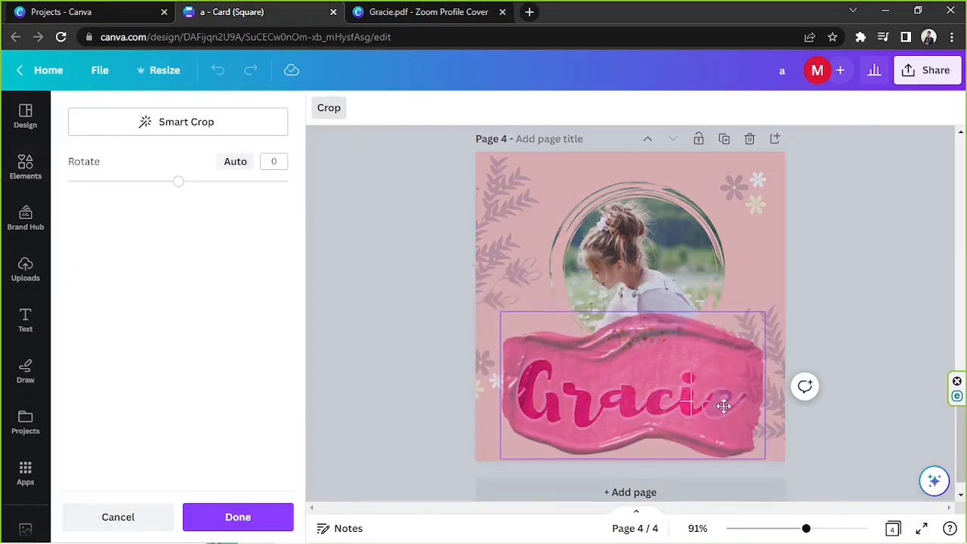
click(416, 370)
drag(103, 314, 493, 271)
double_click(726, 404)
drag(741, 358, 752, 399)
click(888, 329)
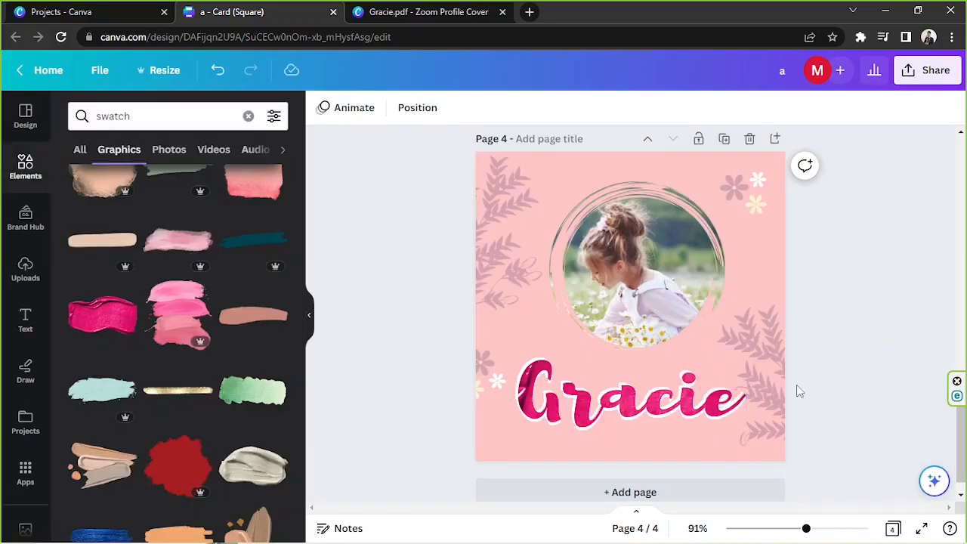
Search the graphics for underlines.
scroll(244, 323, down, 1)
drag(142, 118, 48, 123)
text(uhderljne)
key(Return)
double_click(127, 119)
text(undl)
click(125, 173)
Place a hand-drawn underline stroke beneath the name and colour it magenta to match the lettering.
click(113, 336)
drag(628, 353, 663, 468)
click(253, 514)
drag(665, 303, 664, 441)
click(323, 107)
click(121, 423)
click(836, 242)
Search the graphics for "flowers".
double_click(134, 118)
text(flowers)
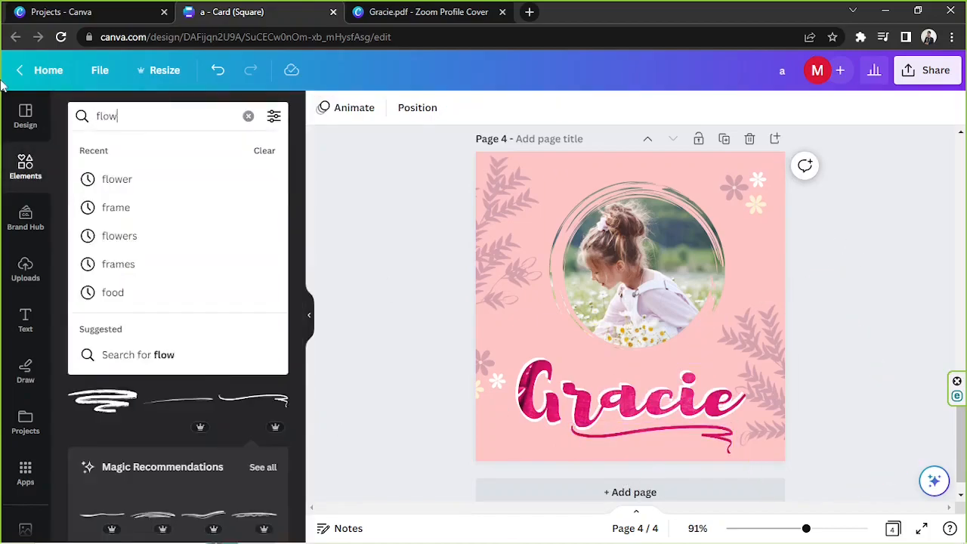
key(Return)
Try adding a pastel flower graphic, and a leafy floral wreath sized to frame the photo.
scroll(178, 308, down, 6)
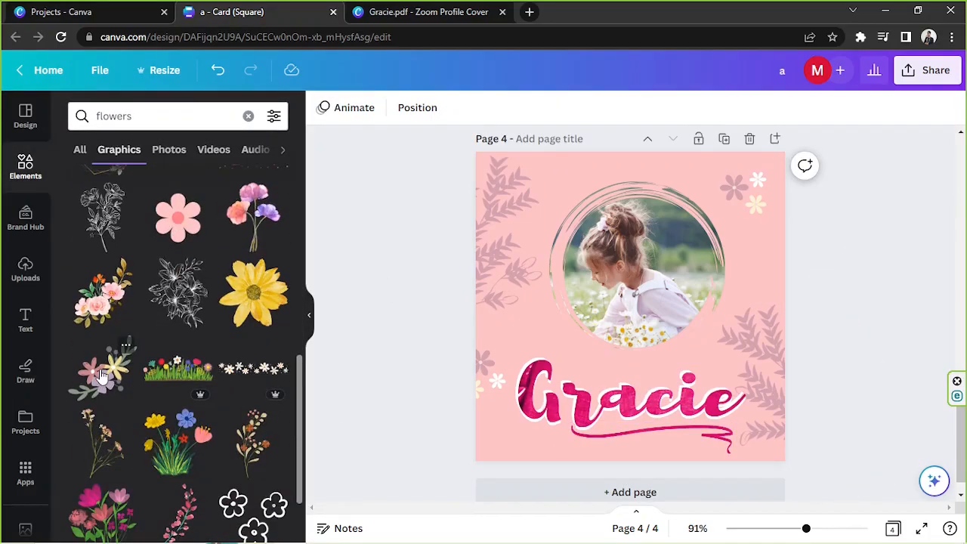
click(102, 375)
key(Delete)
scroll(161, 323, down, 5)
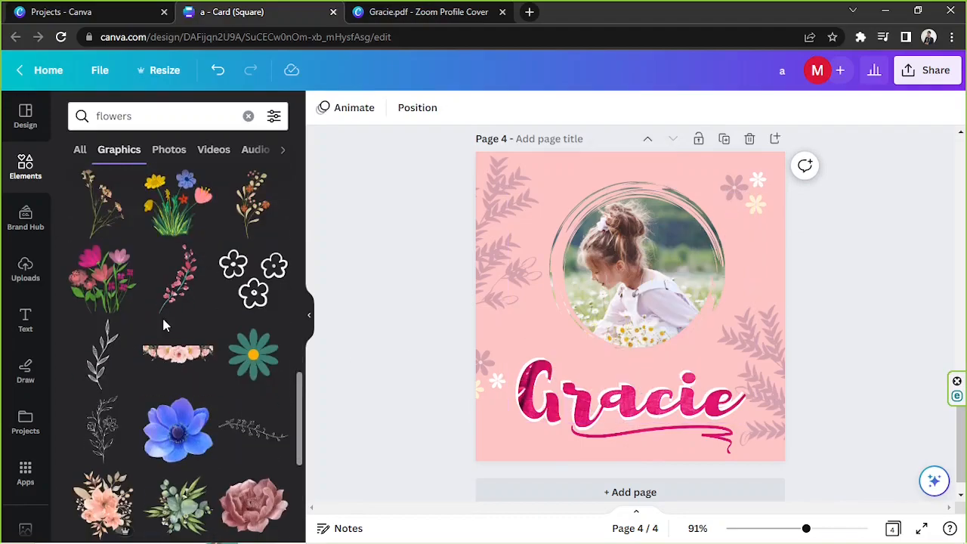
scroll(162, 325, down, 10)
click(102, 344)
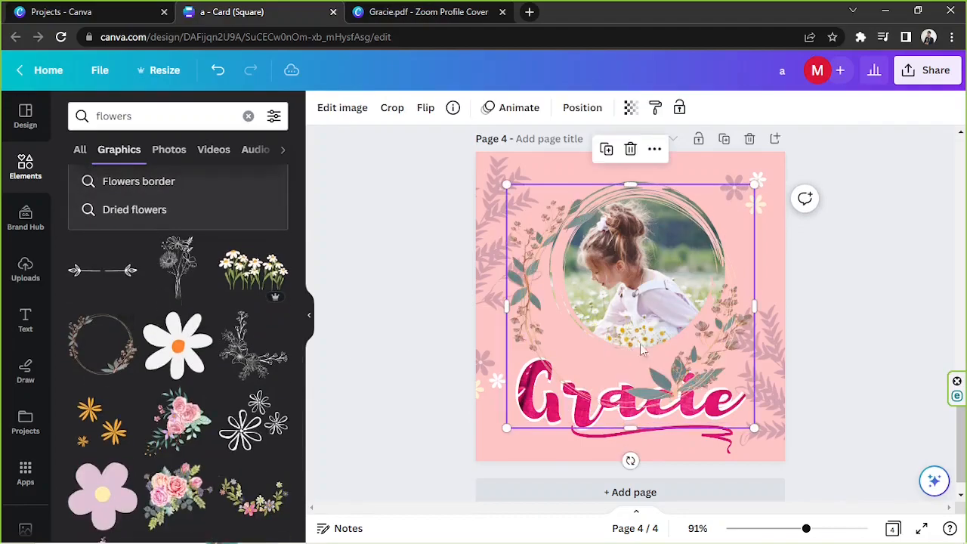
drag(753, 428, 683, 359)
drag(615, 294, 663, 303)
Add the thin gold ring with peach flowers from the results and size it around the circular photo.
scroll(173, 356, down, 10)
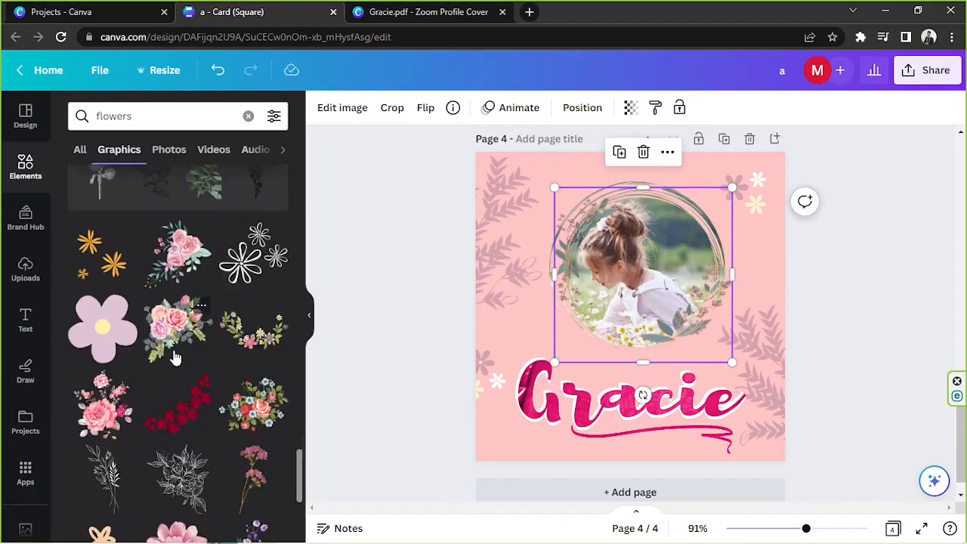
click(101, 426)
drag(754, 428, 693, 368)
drag(634, 334, 696, 330)
Change the card's background colour to light peach (#FFE0D7).
click(770, 298)
click(321, 107)
drag(86, 349, 92, 350)
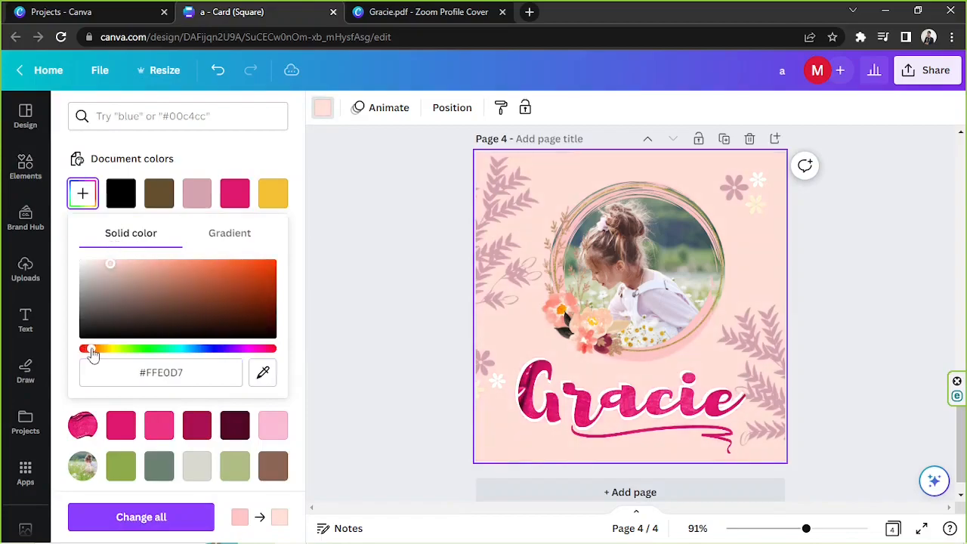
Fine-tune the floral ring around the photo and recolour the brushed ring to match the peach background.
drag(596, 324, 560, 297)
click(659, 195)
click(322, 107)
drag(722, 352, 706, 337)
click(819, 251)
Set the transparency of both leaf sprigs to 50.
click(500, 261)
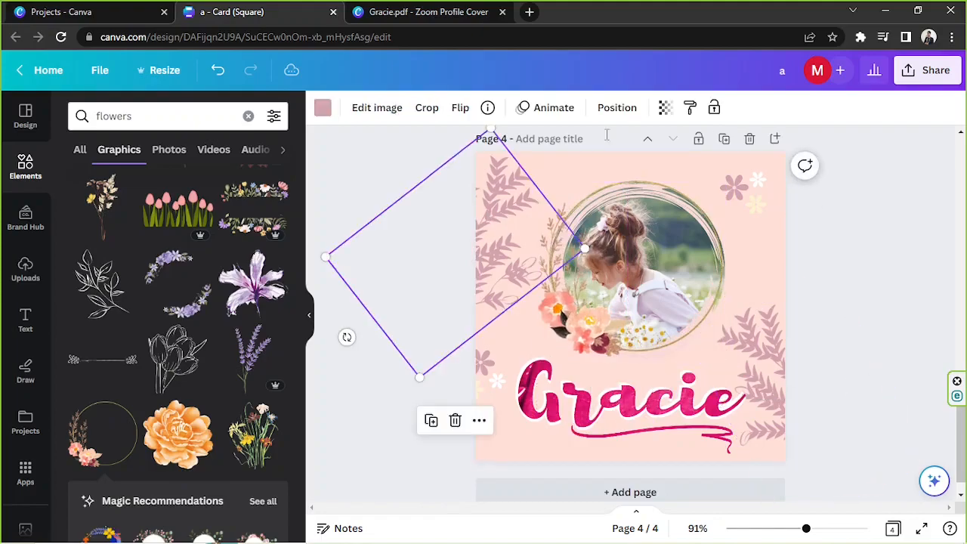
click(665, 108)
click(661, 148)
click(756, 385)
click(657, 146)
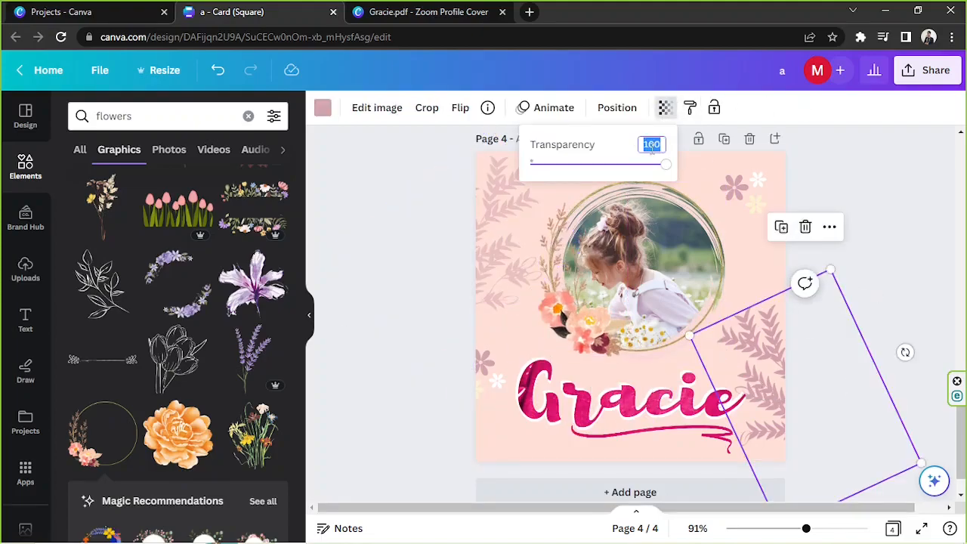
text(50)
click(877, 252)
Move the two leaf sprigs slightly outward toward the card's edges.
drag(785, 330, 792, 323)
click(865, 249)
drag(499, 239, 490, 236)
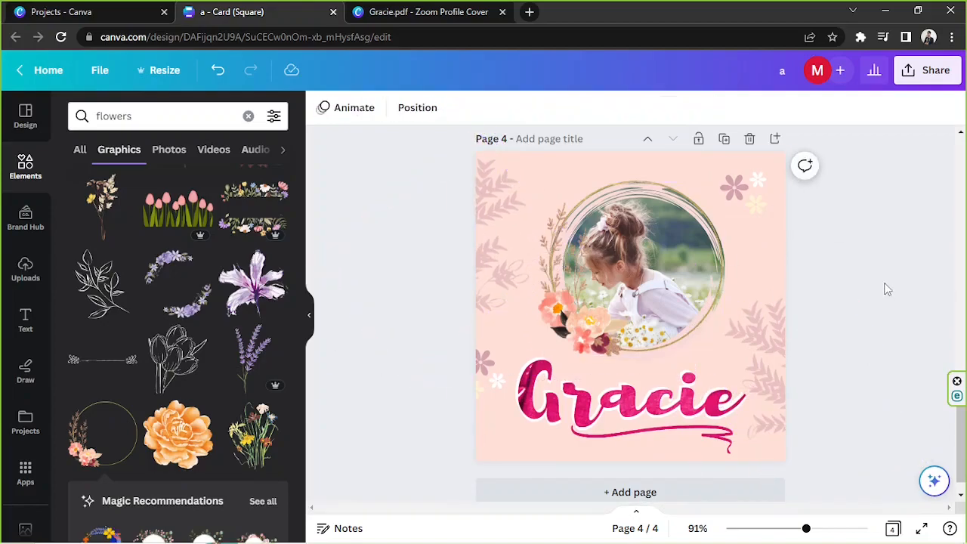